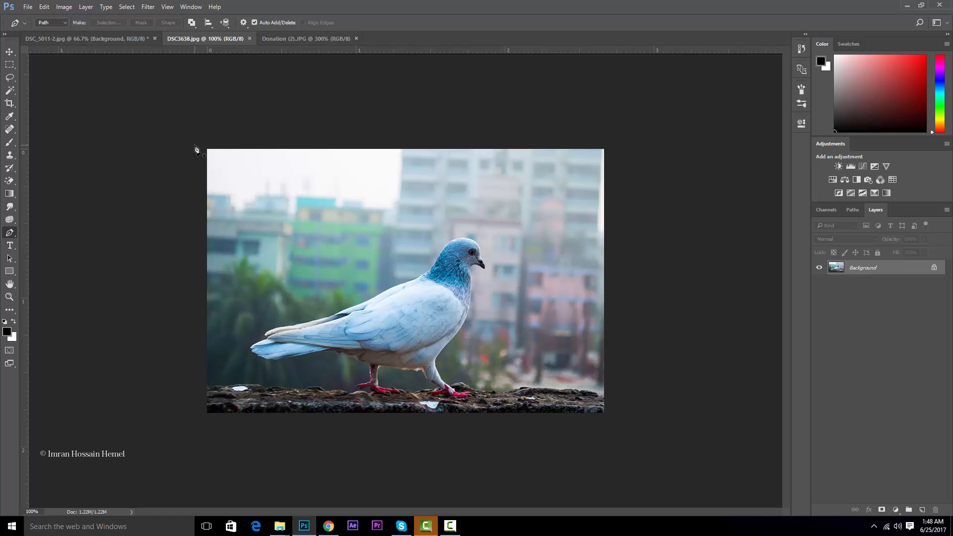
# - Examine the pigeon's outline up close, from its head and back to the tail, belly and feet
pyautogui.hotkey('ctrl', '+')
pyautogui.hotkey('ctrl', '+')
pyautogui.hotkey('ctrl', '+')
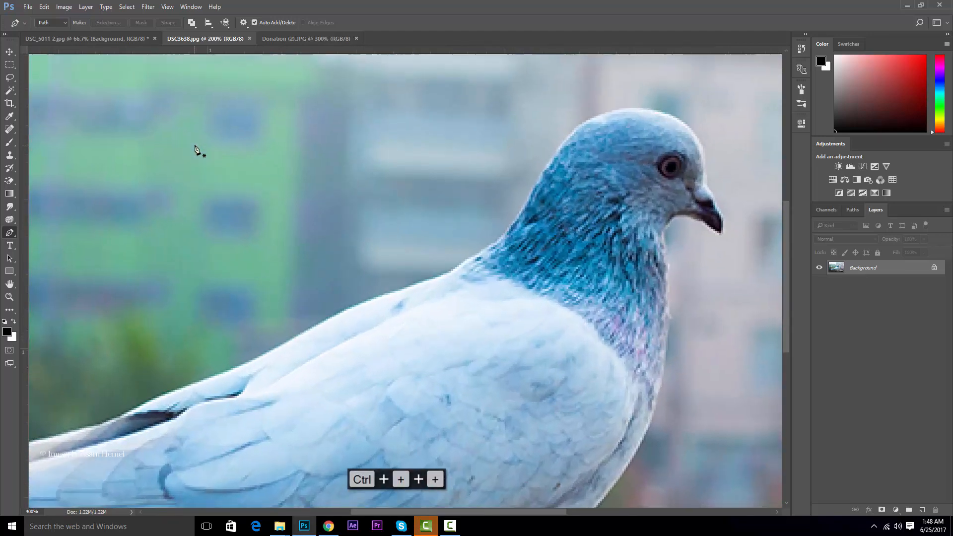
pyautogui.scroll(-10, 329, 383)
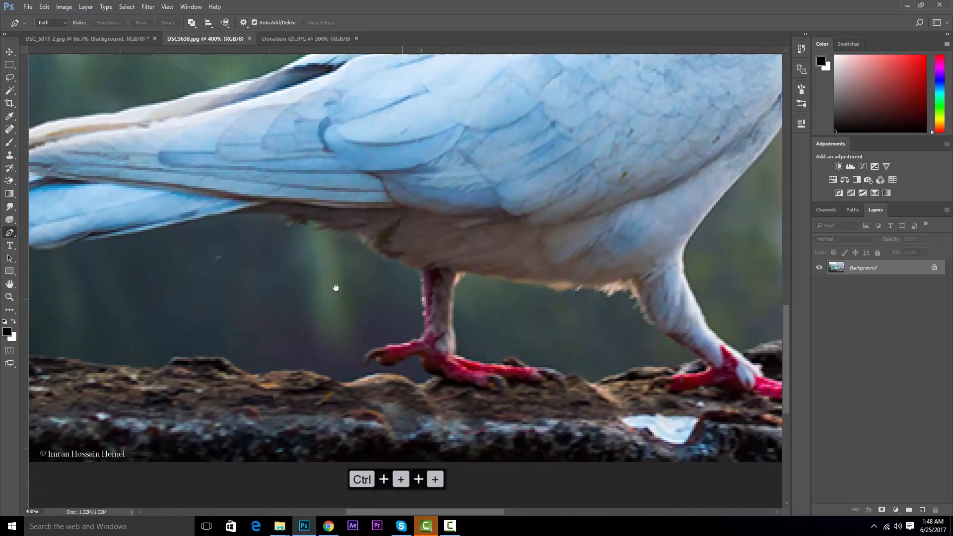
pyautogui.scroll(10, 471, 261)
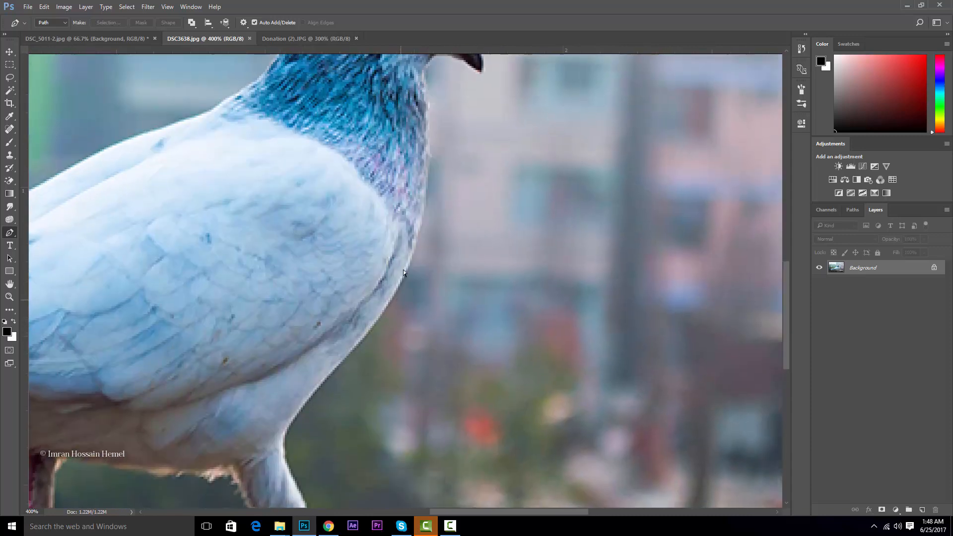
pyautogui.hotkey('ctrl', '-')
pyautogui.hotkey('ctrl', '-')
pyautogui.hotkey('ctrl', '-')
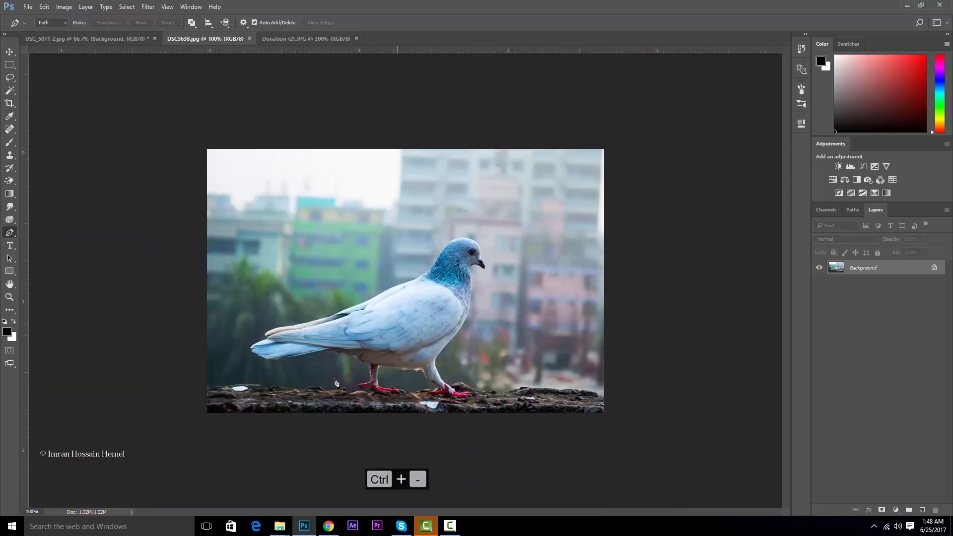
pyautogui.hotkey('ctrl', '+')
pyautogui.hotkey('ctrl', '+')
pyautogui.hotkey('ctrl', '+')
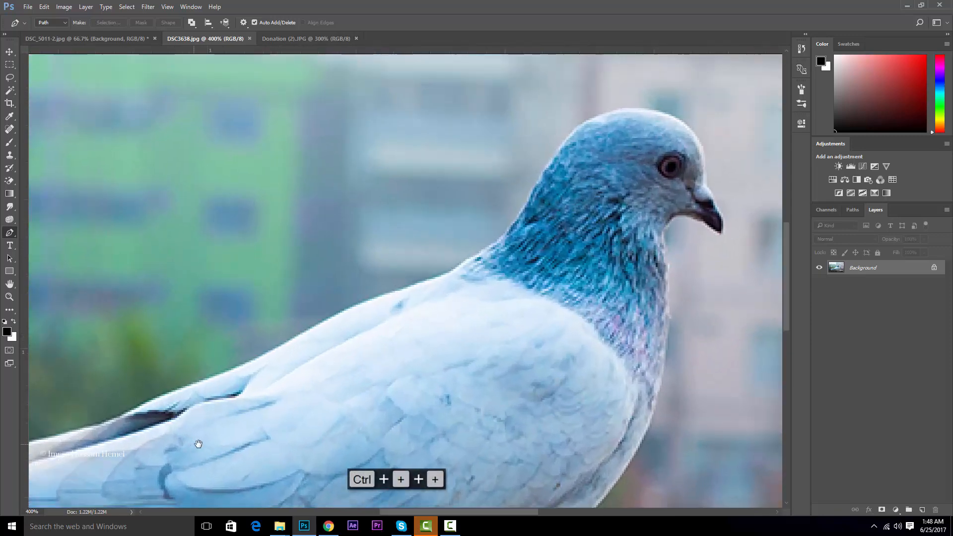
pyautogui.moveTo(196, 443); pyautogui.dragTo(230, 325)
pyautogui.moveTo(501, 241); pyautogui.dragTo(288, 283)
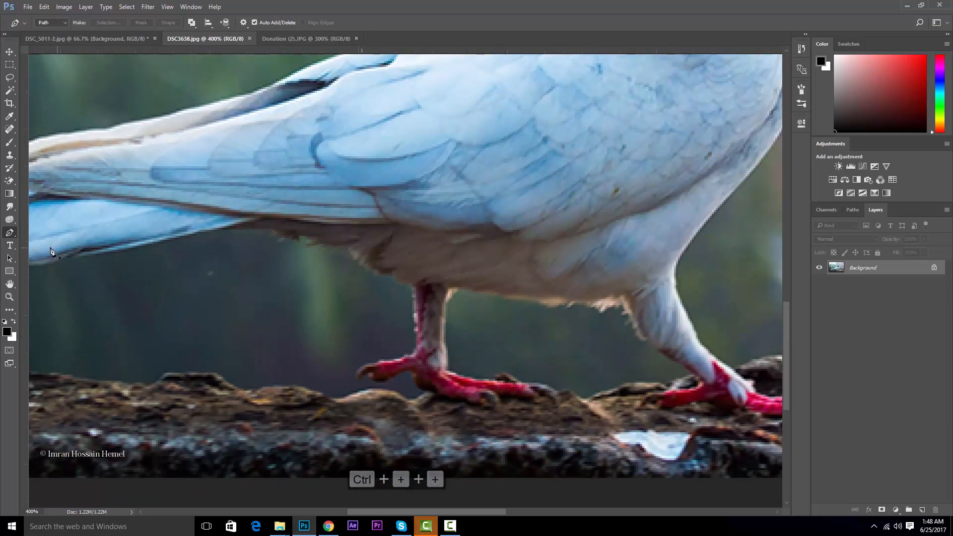
pyautogui.hotkey('ctrl', '+')
pyautogui.hotkey('ctrl', '+')
pyautogui.moveTo(437, 345); pyautogui.dragTo(429, 280)
pyautogui.hotkey('ctrl', '-')
pyautogui.hotkey('ctrl', '-')
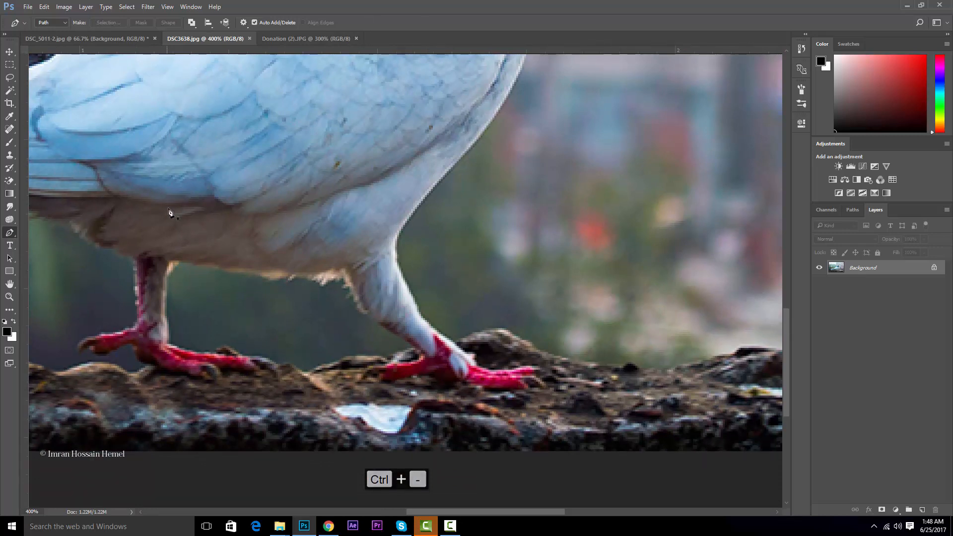
# - Show the pen tool variants and choose the standard Pen Tool
pyautogui.rightClick(12, 235)
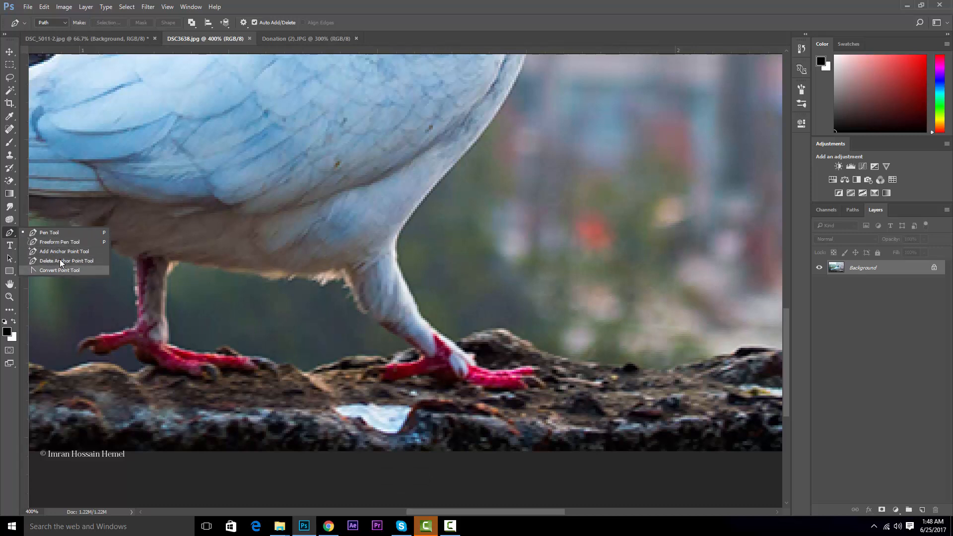
pyautogui.click(56, 234)
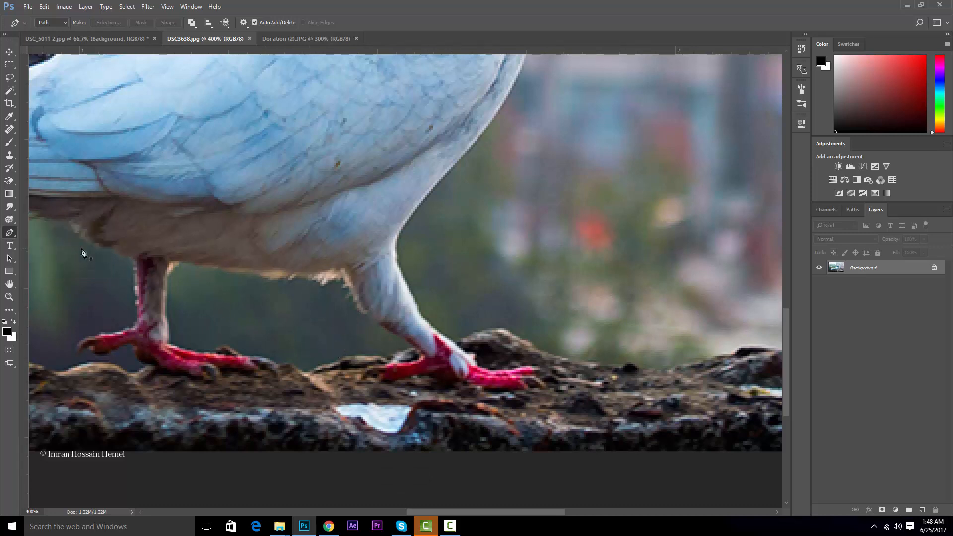
pyautogui.rightClick(15, 233)
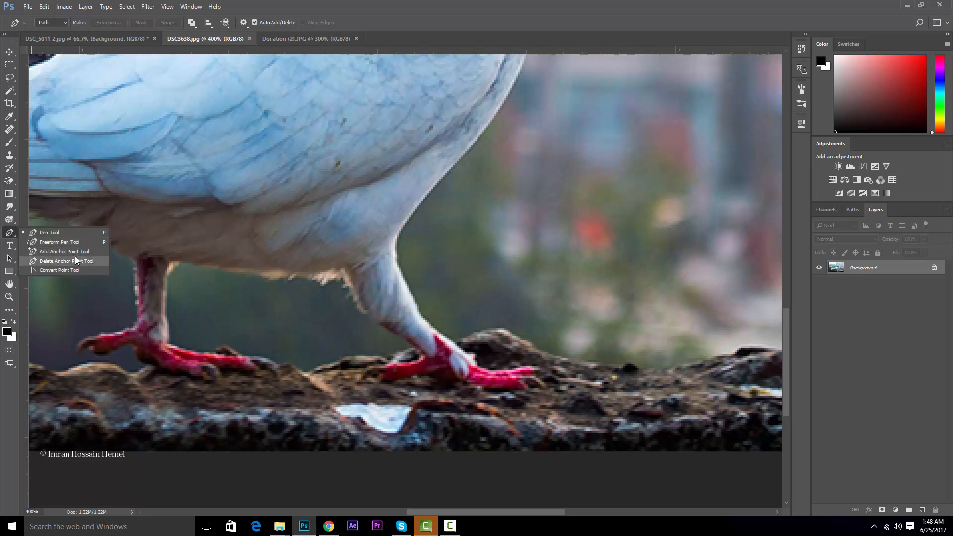
pyautogui.click(66, 236)
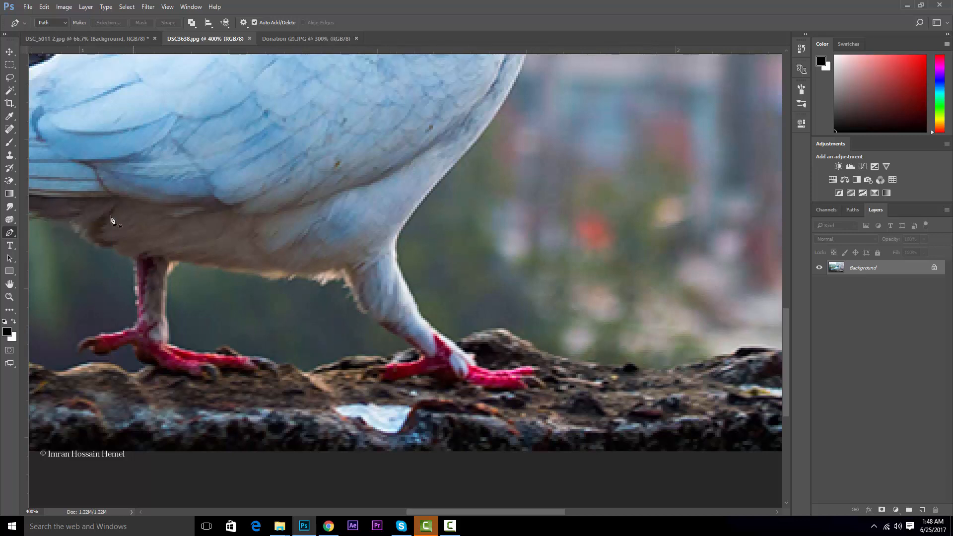
# - Inspect the edges of the pigeon's head, beak and neck at several magnifications up to 600%
pyautogui.moveTo(499, 119); pyautogui.dragTo(460, 368)
pyautogui.moveTo(582, 157); pyautogui.dragTo(493, 251)
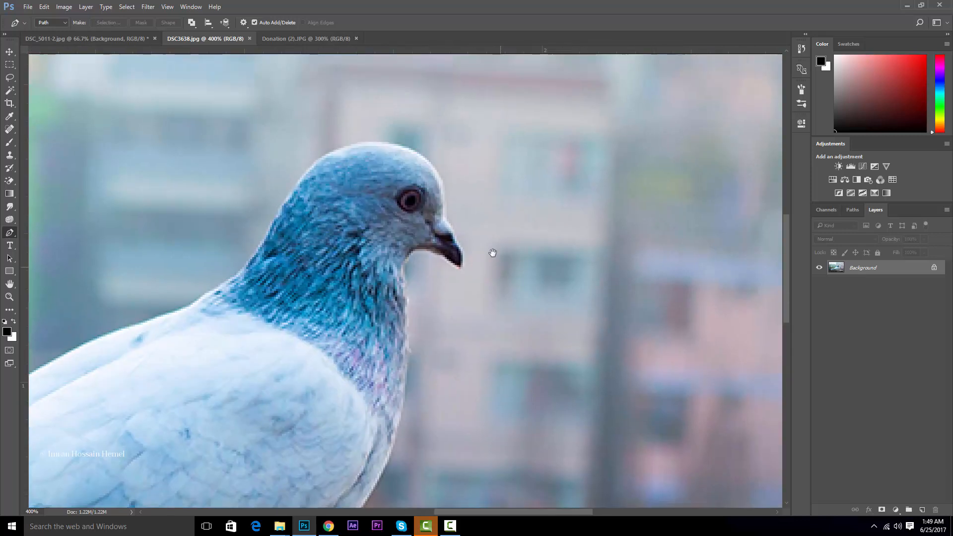
pyautogui.hotkey('ctrl', '+')
pyautogui.hotkey('ctrl', '-')
pyautogui.hotkey('ctrl', '-')
pyautogui.hotkey('ctrl', '-')
pyautogui.hotkey('ctrl', '-')
pyautogui.hotkey('ctrl', '-')
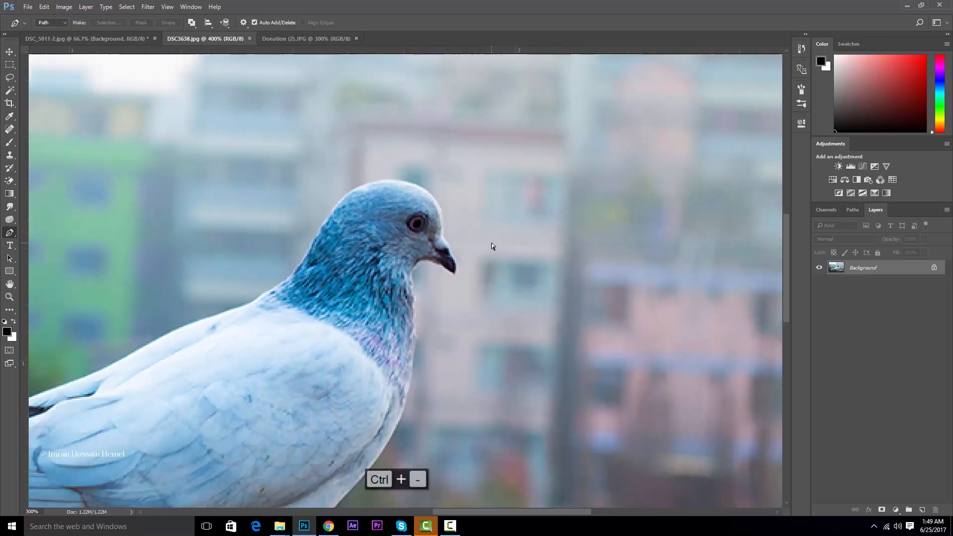
pyautogui.hotkey('ctrl', '+')
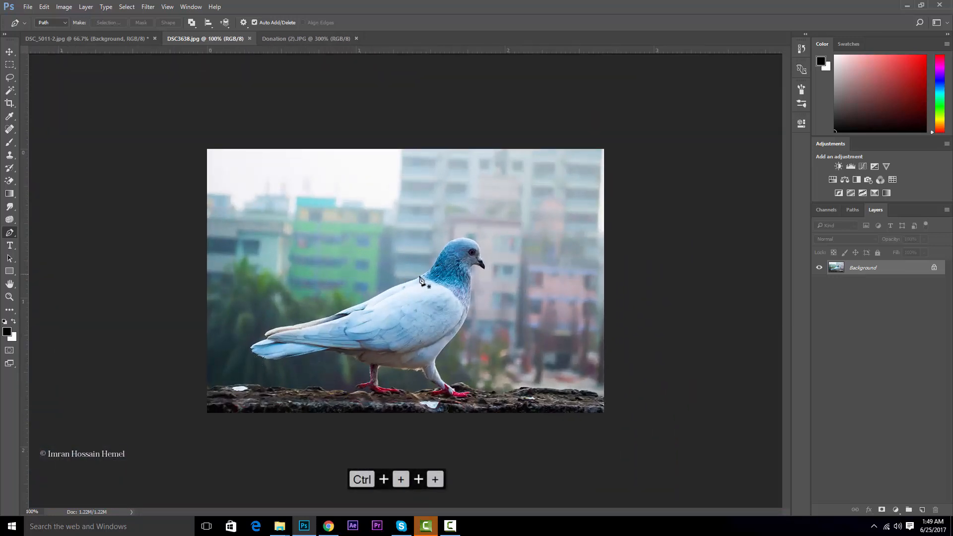
pyautogui.hotkey('ctrl', '+')
pyautogui.hotkey('ctrl', '+')
pyautogui.hotkey('ctrl', '+')
pyautogui.hotkey('ctrl', '+')
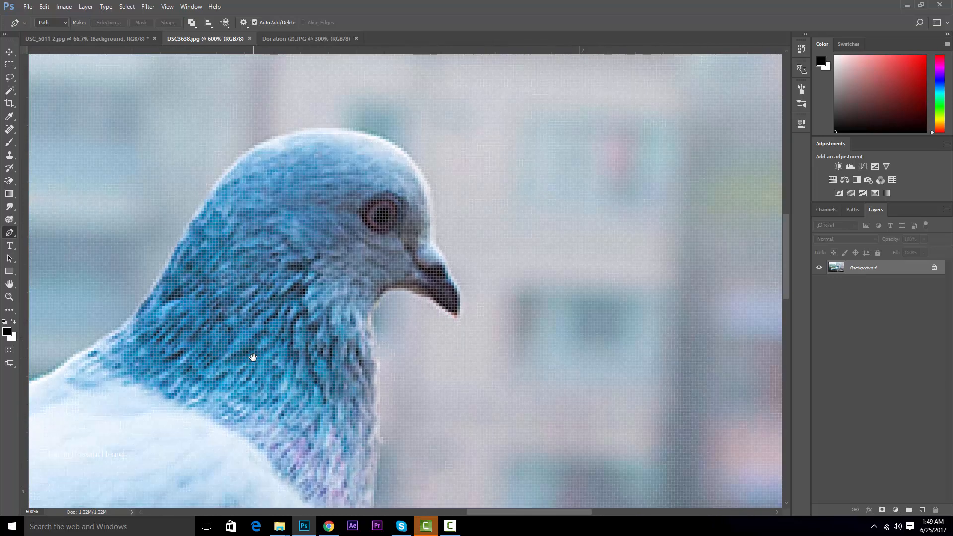
pyautogui.hotkey('ctrl', '-')
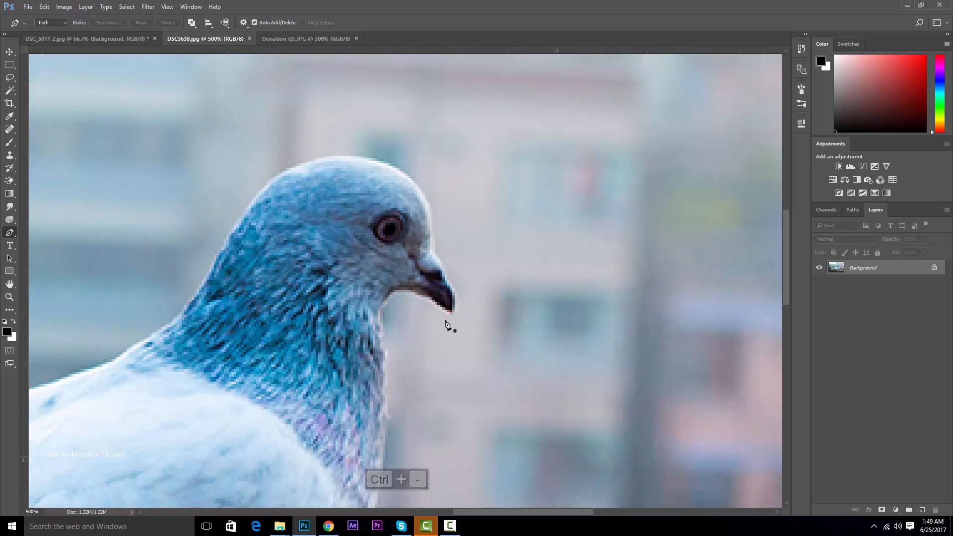
# - Close all three open images, including the modified DSC_5011-2.jpg
pyautogui.hotkey('ctrl', 'w')
pyautogui.hotkey('ctrl', 'w')
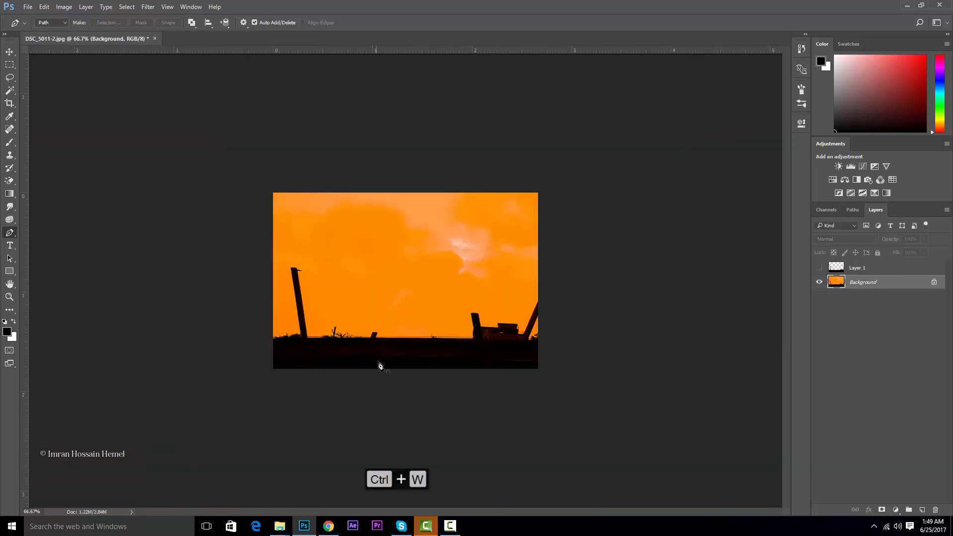
pyautogui.hotkey('ctrl', 'w')
pyautogui.click(411, 209)
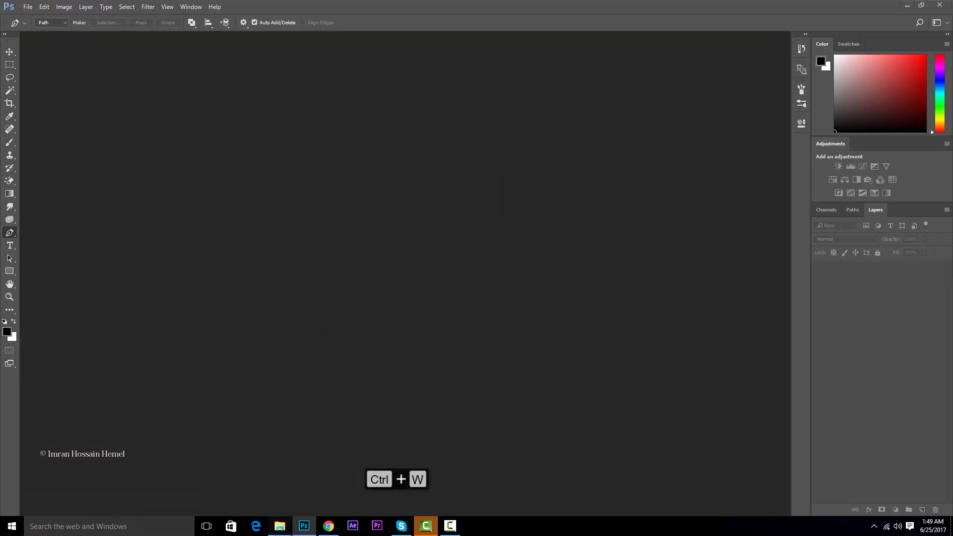
# - Switch to the Selected folder window in File Explorer, go up to all Raw Photography, and browse its folders as extra large icons
pyautogui.moveTo(280, 526)
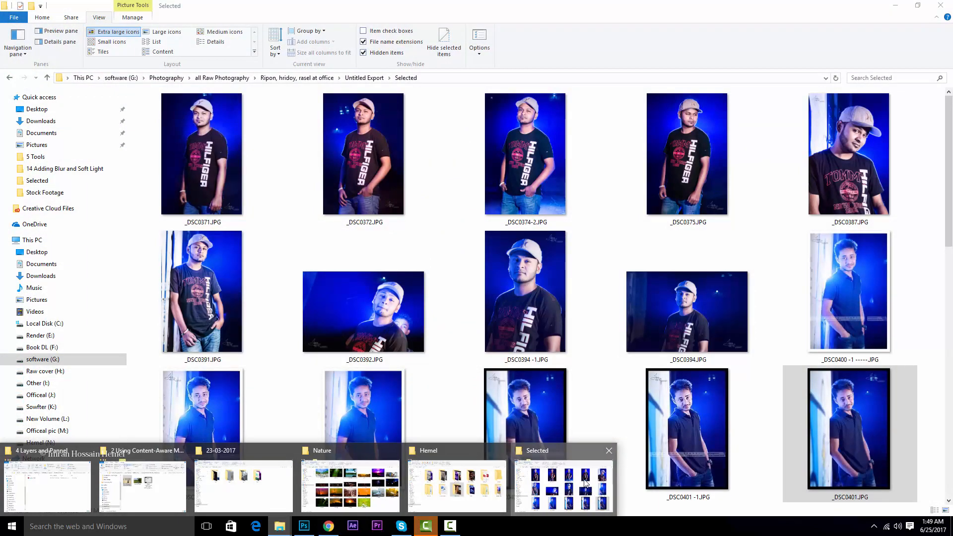
pyautogui.click(596, 489)
pyautogui.click(232, 79)
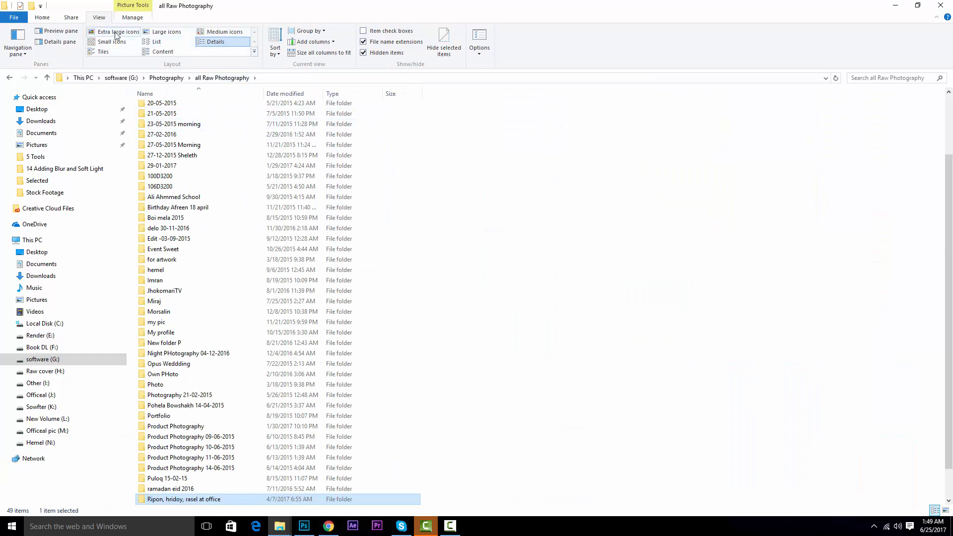
pyautogui.scroll(-10, 298, 168)
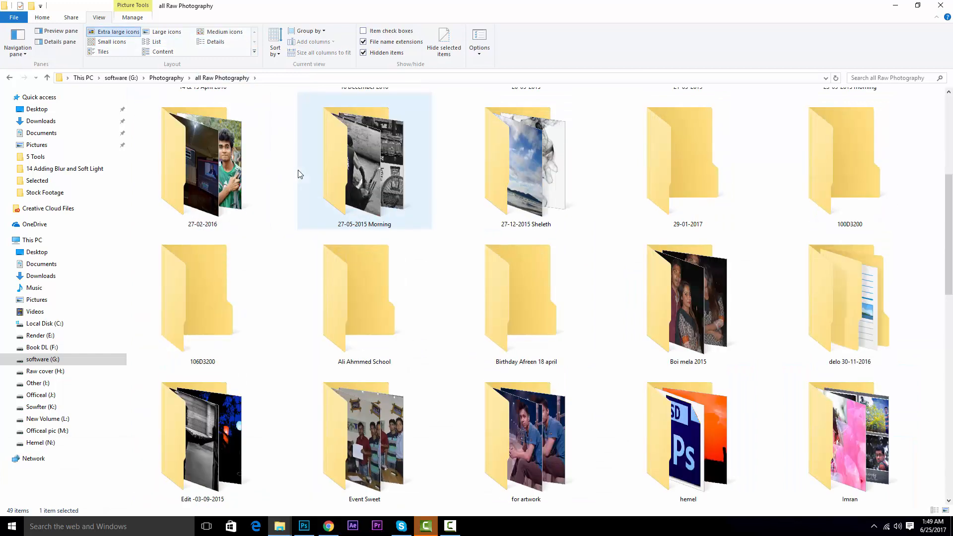
pyautogui.scroll(-2, 301, 181)
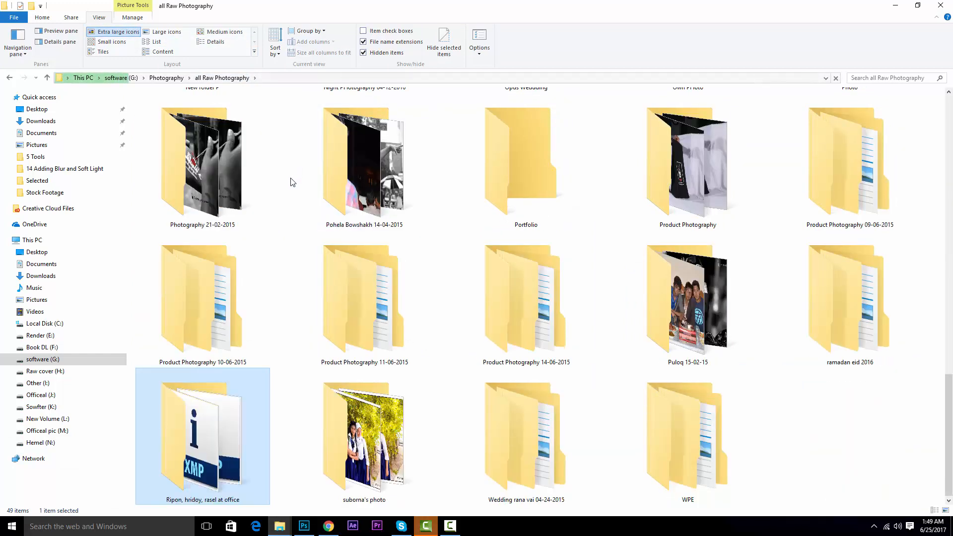
# - Close the Camtasia Studio window
pyautogui.rightClick(426, 527)
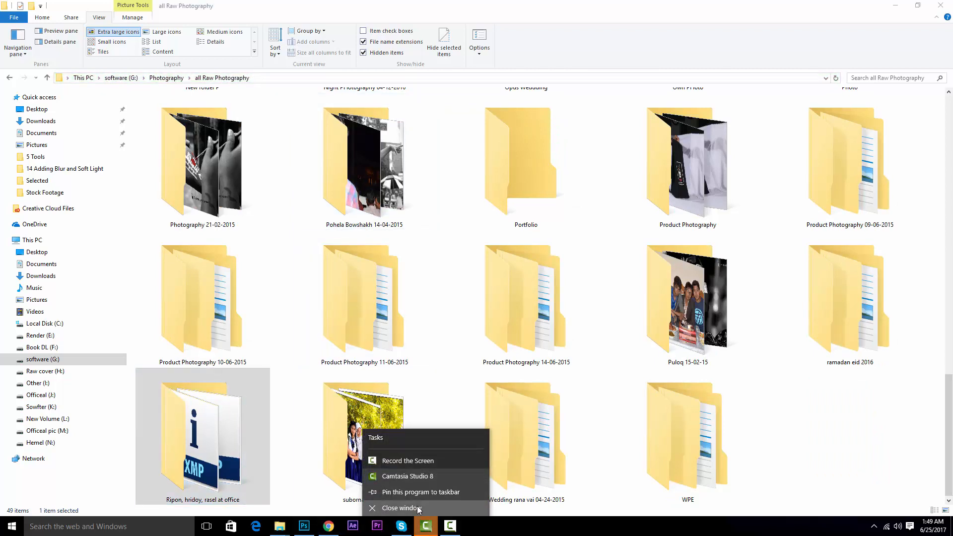
pyautogui.click(417, 505)
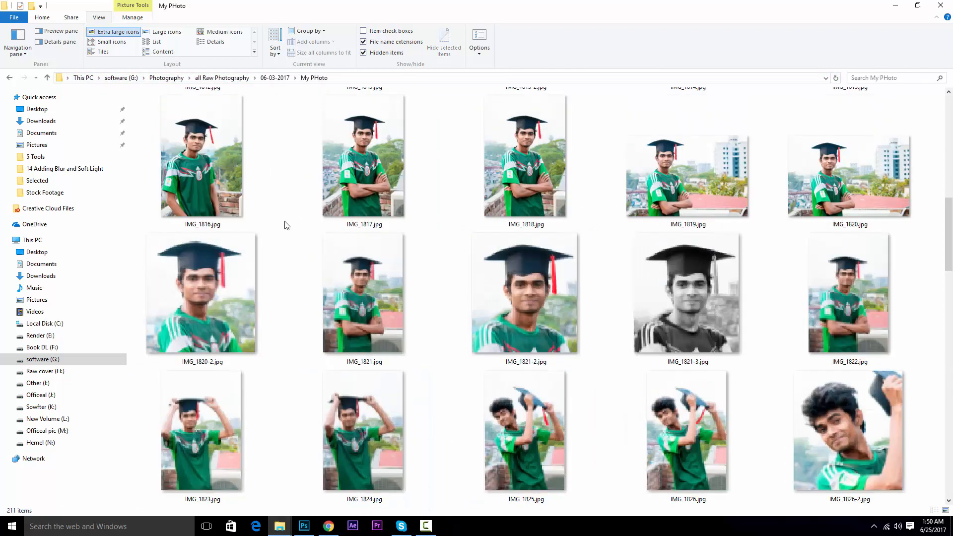
# - Look through the portraits in the My PHoto folder, previewing IMG_1938-3.jpg and IMG_1942-2.jpg and closing each preview
pyautogui.scroll(-5, 285, 224)
pyautogui.scroll(-15, 285, 224)
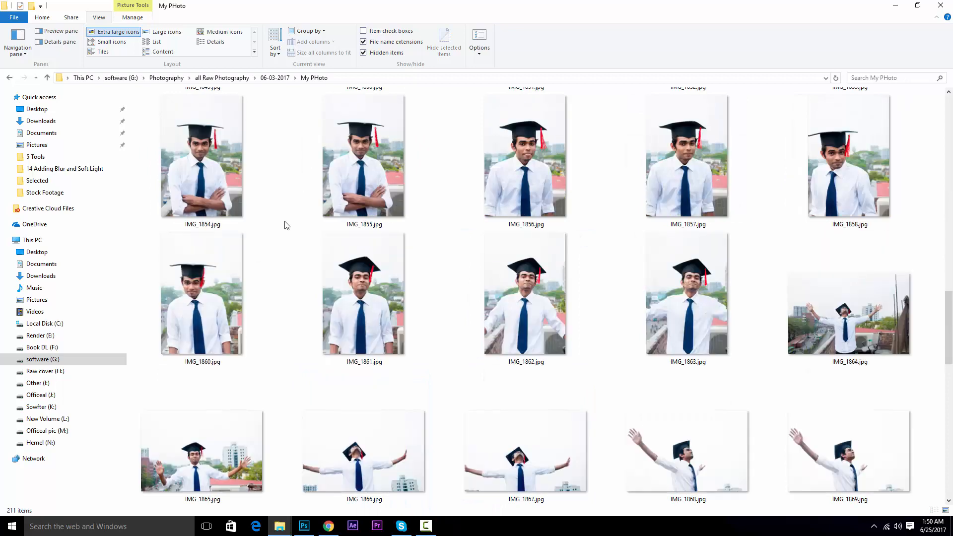
pyautogui.scroll(-15, 285, 225)
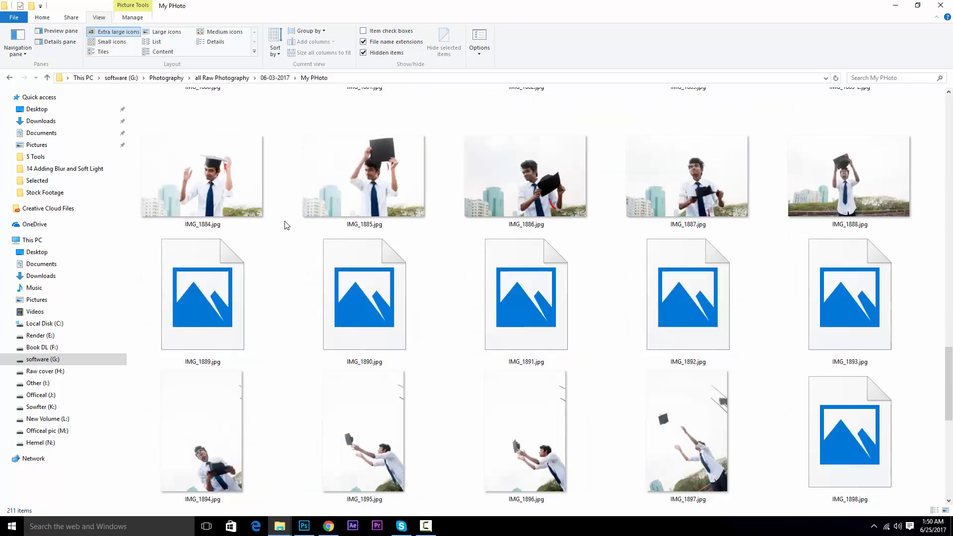
pyautogui.scroll(-10, 285, 225)
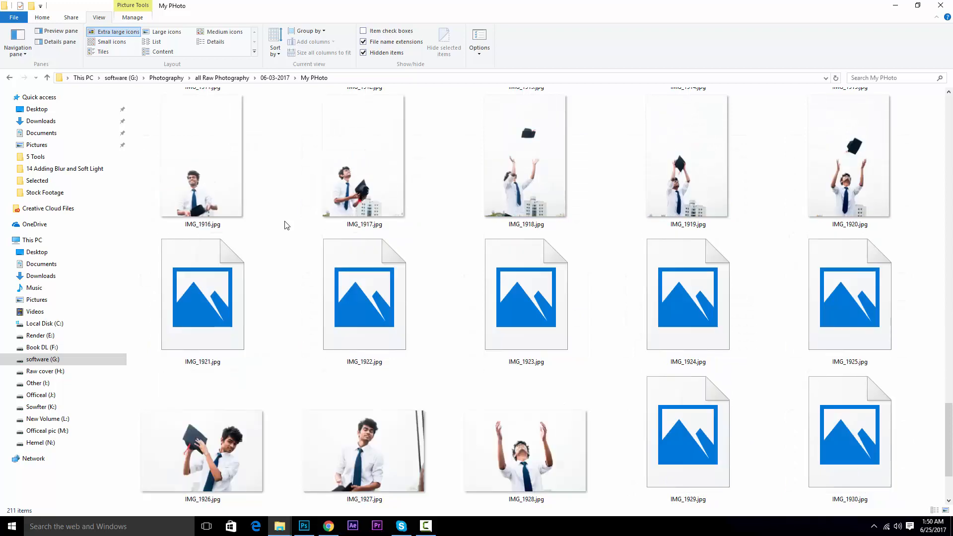
pyautogui.scroll(-4, 285, 225)
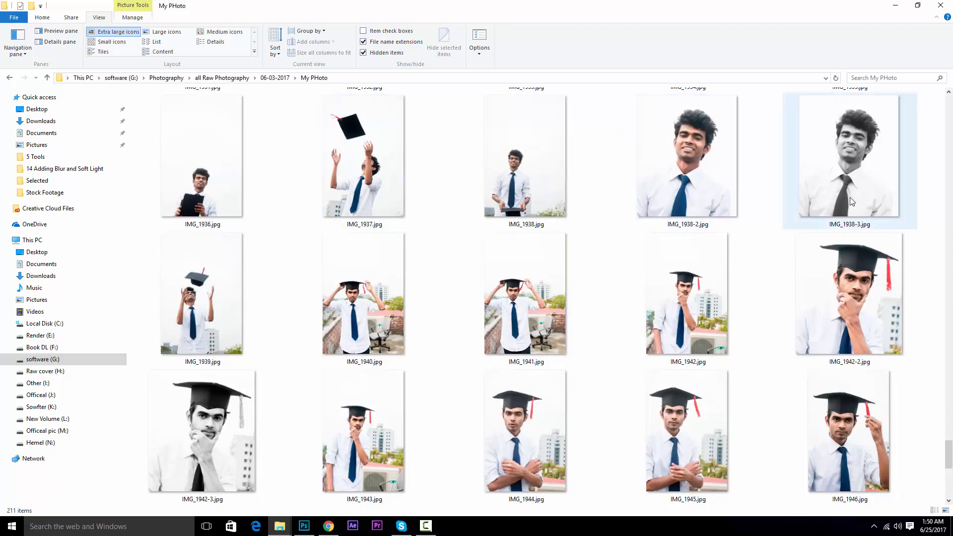
pyautogui.doubleClick(864, 185)
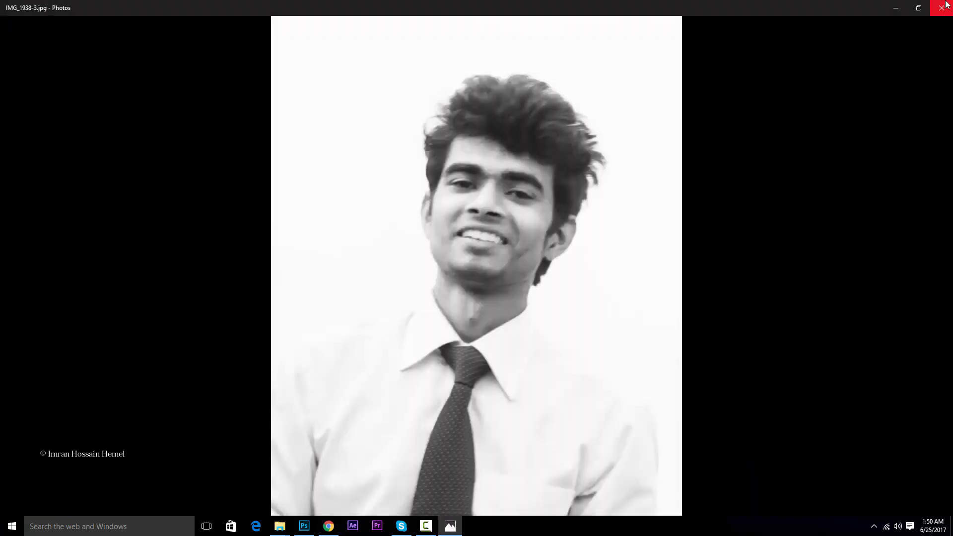
pyautogui.click(942, 8)
pyautogui.click(847, 276)
pyautogui.doubleClick(847, 276)
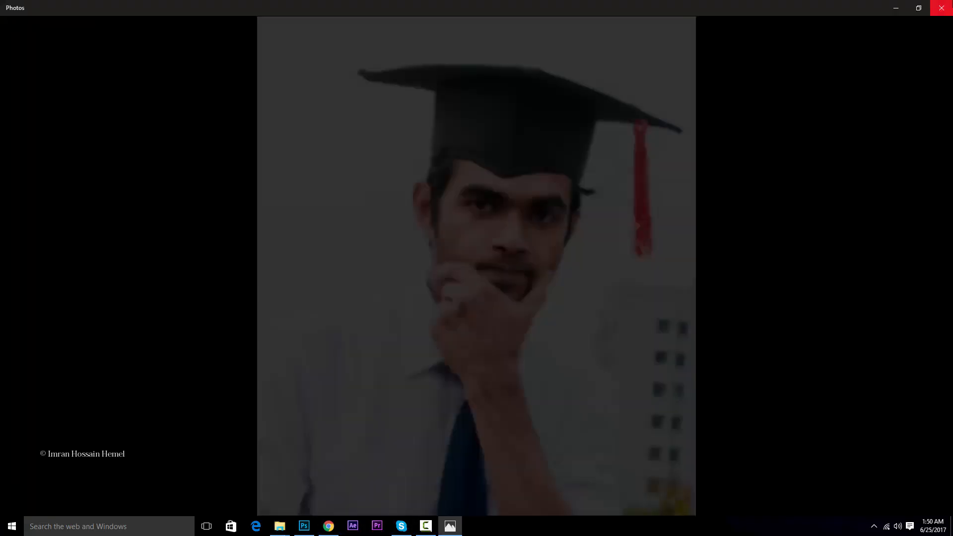
pyautogui.hotkey('alt', 'F4')
# - Return to the all Raw Photography folder and open the Photo subfolder inside 07-02-2016
pyautogui.scroll(-4, 447, 377)
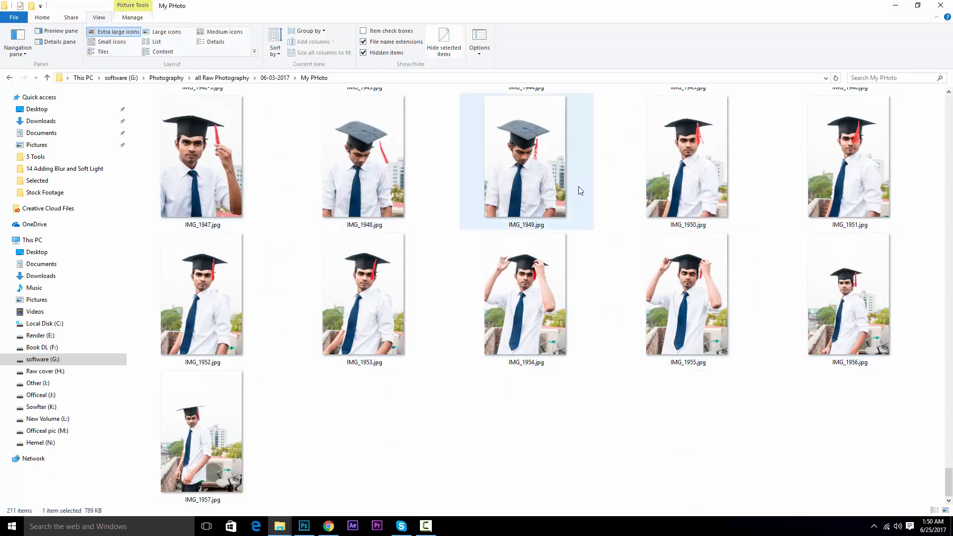
pyautogui.scroll(15, 565, 249)
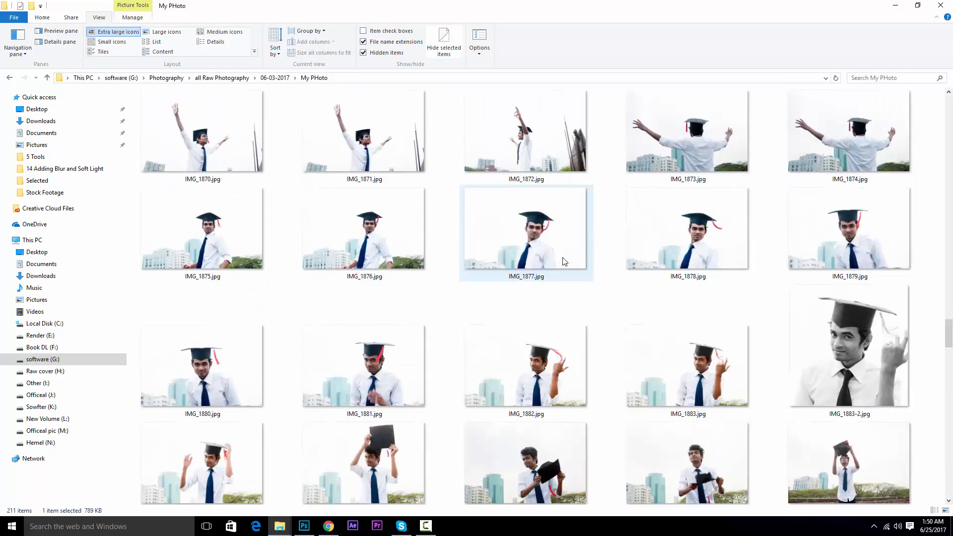
pyautogui.press('BackSpace')
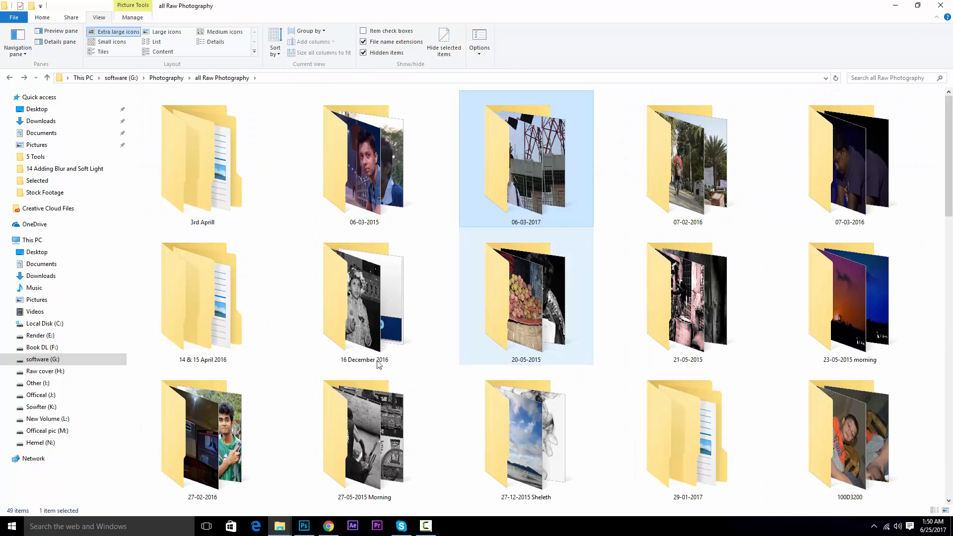
pyautogui.press('Right')
pyautogui.press('Return')
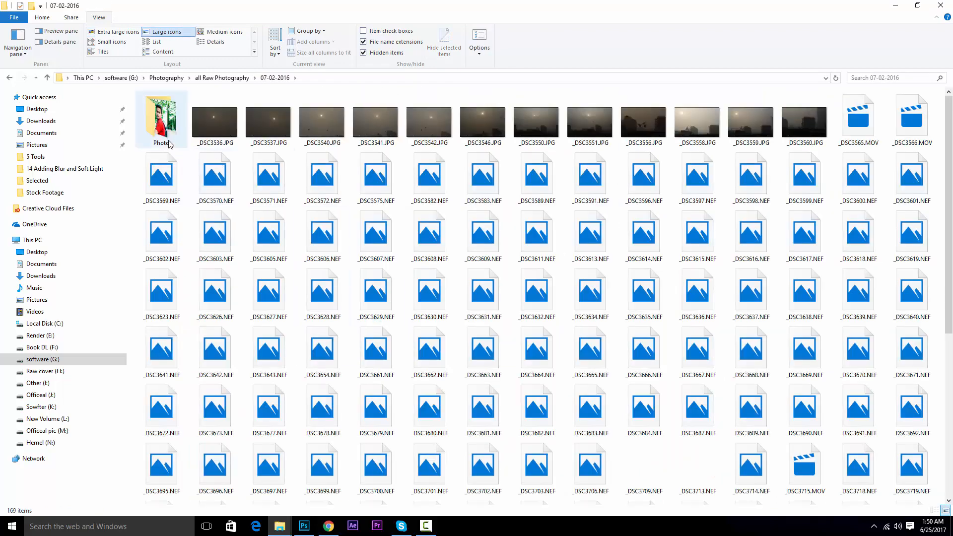
pyautogui.doubleClick(161, 124)
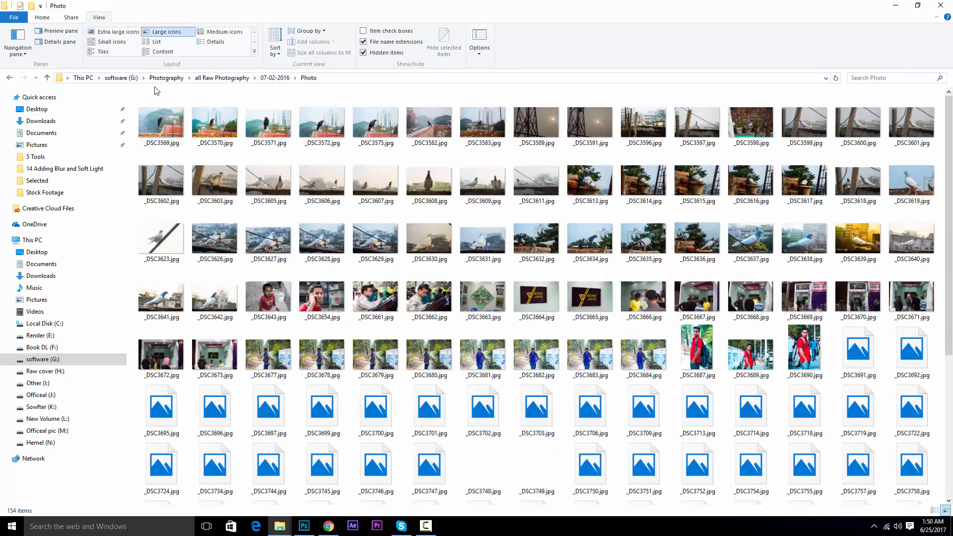
# - Show the Photo folder as extra large icons, preview the pigeon photo _DSC3638.jpg, and open it in Photoshop
pyautogui.click(109, 33)
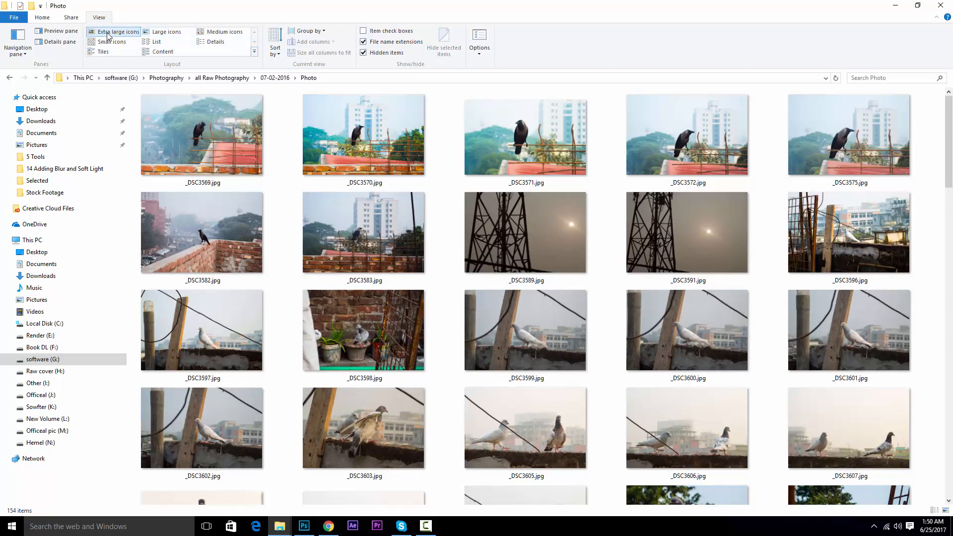
pyautogui.scroll(-6, 614, 300)
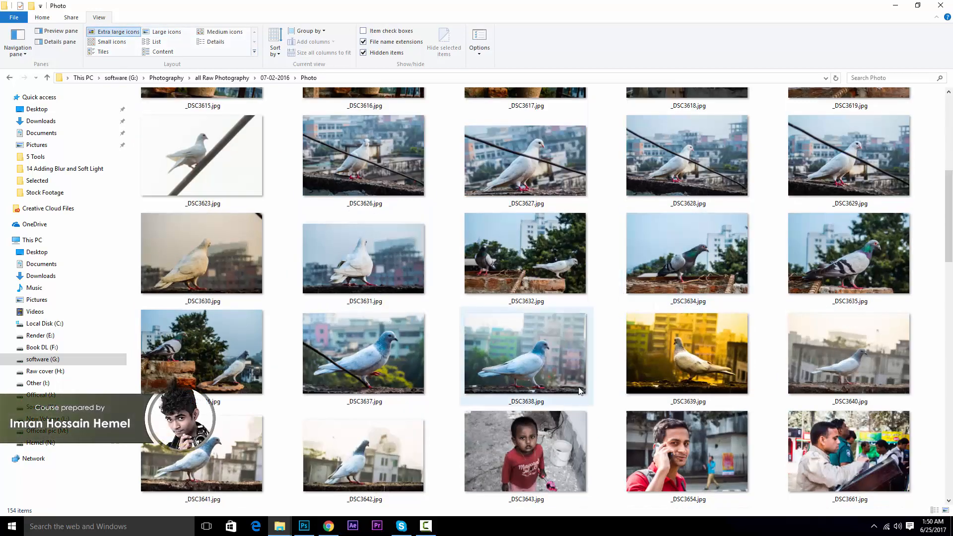
pyautogui.doubleClick(535, 380)
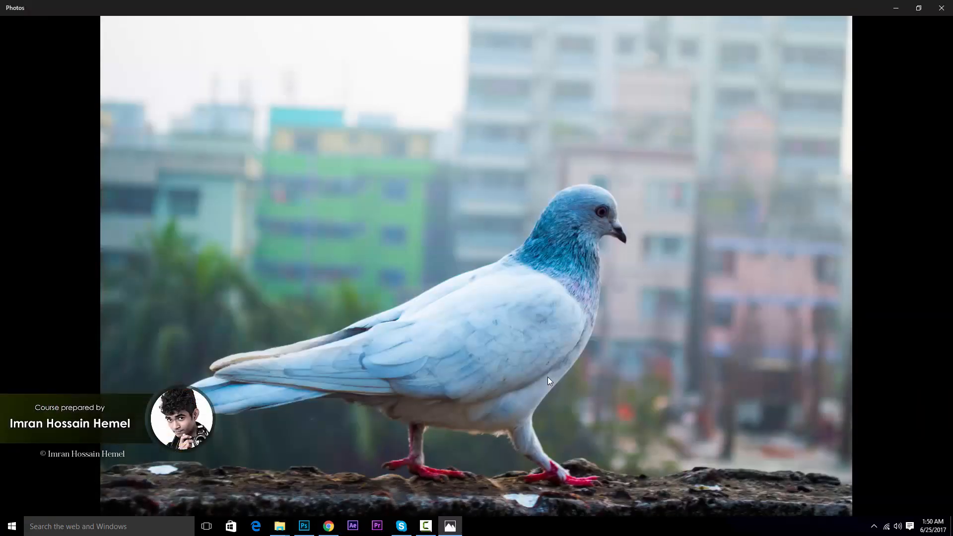
pyautogui.click(941, 7)
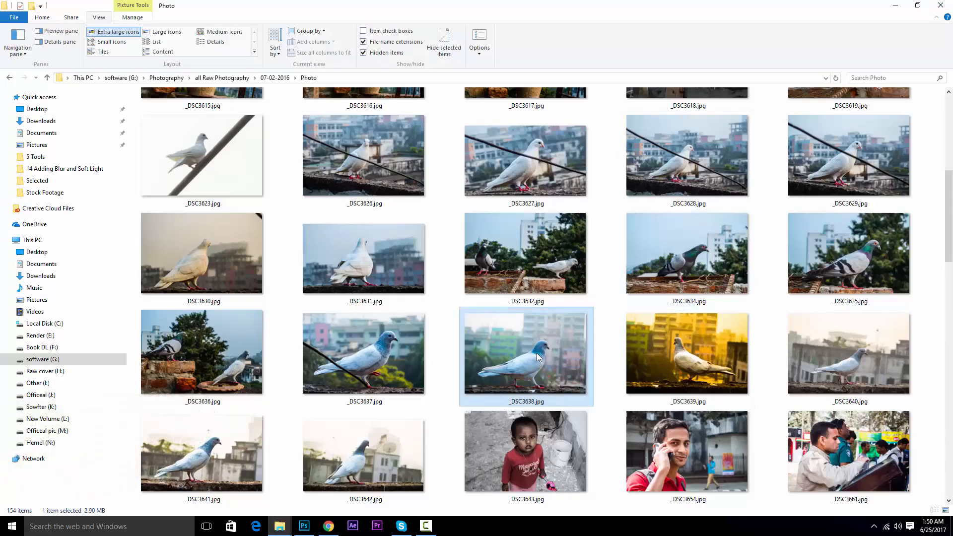
pyautogui.moveTo(567, 372); pyautogui.dragTo(381, 121)
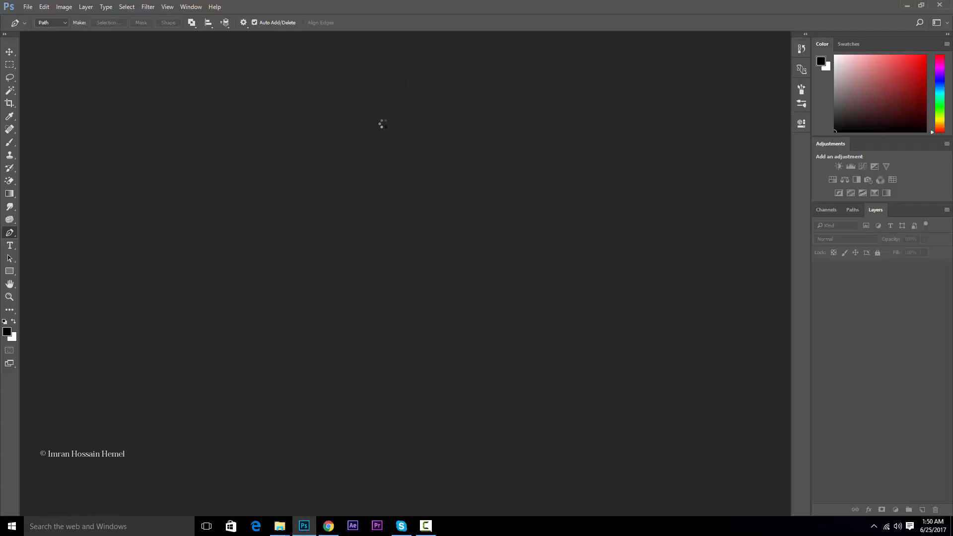
# - Start a Pen tool path where the pigeon's beak begins and curve it along the beak's front edge to the tip
pyautogui.hotkey('ctrl', '+')
pyautogui.hotkey('ctrl', '+')
pyautogui.hotkey('ctrl', '+')
pyautogui.hotkey('ctrl', '+')
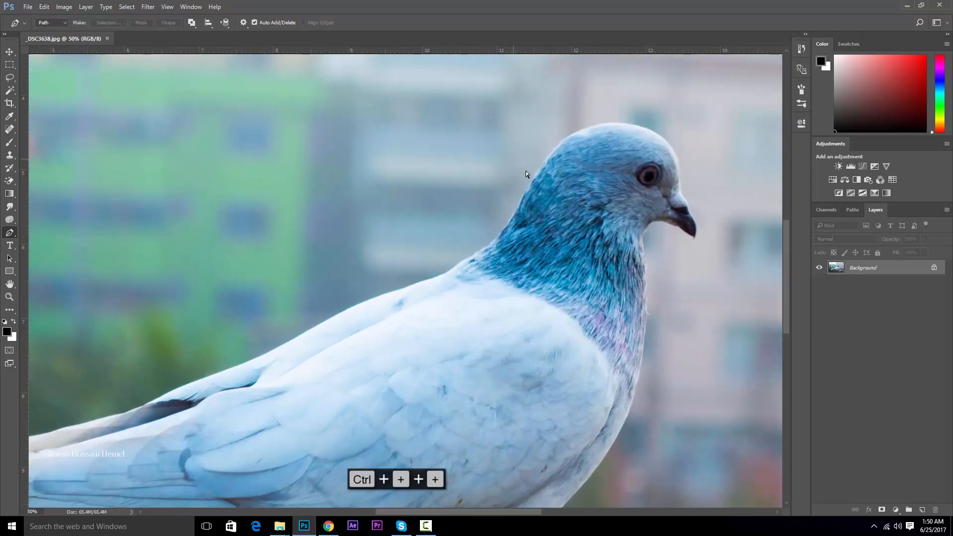
pyautogui.hscroll(5, 598, 271)
pyautogui.hotkey('ctrl', '+')
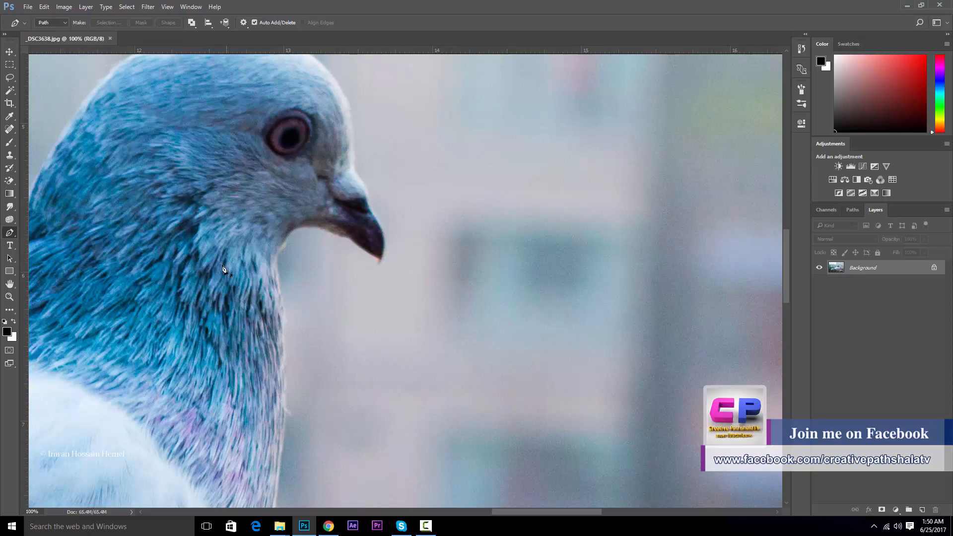
pyautogui.hotkey('ctrl', '+')
pyautogui.hotkey('ctrl', '-')
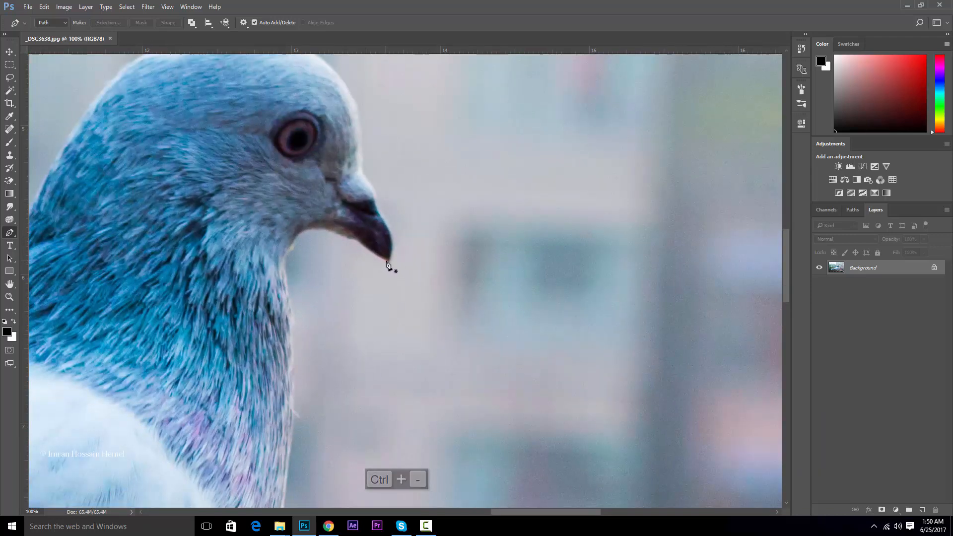
pyautogui.hotkey('ctrl', '+')
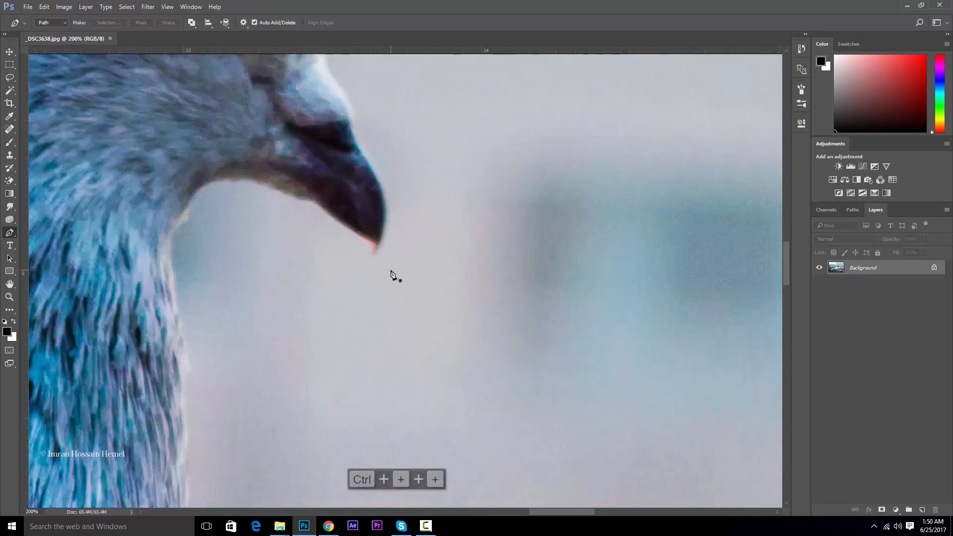
pyautogui.click(357, 145)
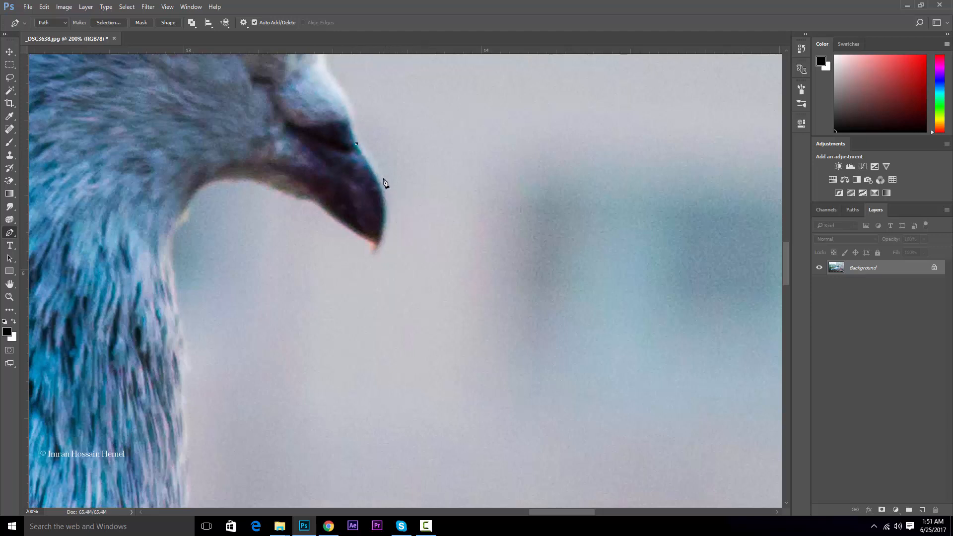
pyautogui.click(379, 246)
pyautogui.hotkey('ctrl', 'alt', 'z')
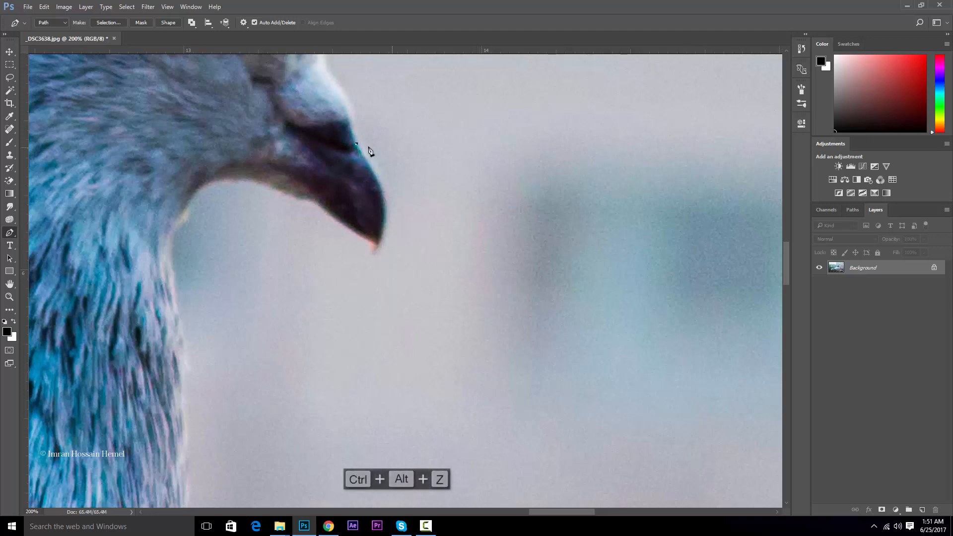
pyautogui.click(381, 244)
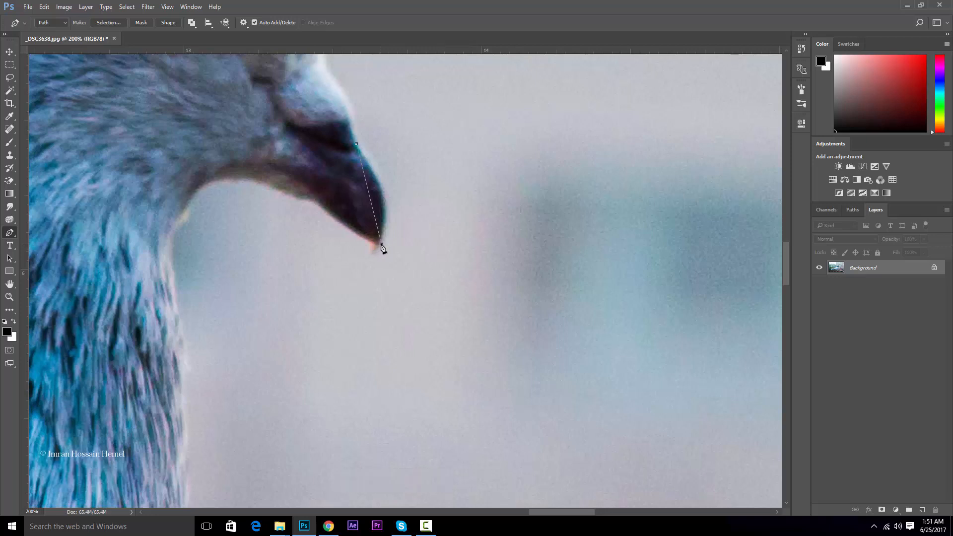
pyautogui.moveTo(382, 248); pyautogui.dragTo(387, 342)
pyautogui.moveTo(415, 303); pyautogui.dragTo(366, 298)
pyautogui.moveTo(365, 298)
pyautogui.mouseDown()
pyautogui.moveTo(387, 277)
pyautogui.moveTo(366, 285)
pyautogui.moveTo(367, 301)
pyautogui.mouseUp()
# - Try to continue the path from the beak tip to a point under the beak, undoing each attempt
pyautogui.click(310, 203)
pyautogui.hotkey('ctrl', 'alt', 'z')
pyautogui.moveTo(312, 204); pyautogui.dragTo(226, 164)
pyautogui.hotkey('ctrl', 'alt', 'z')
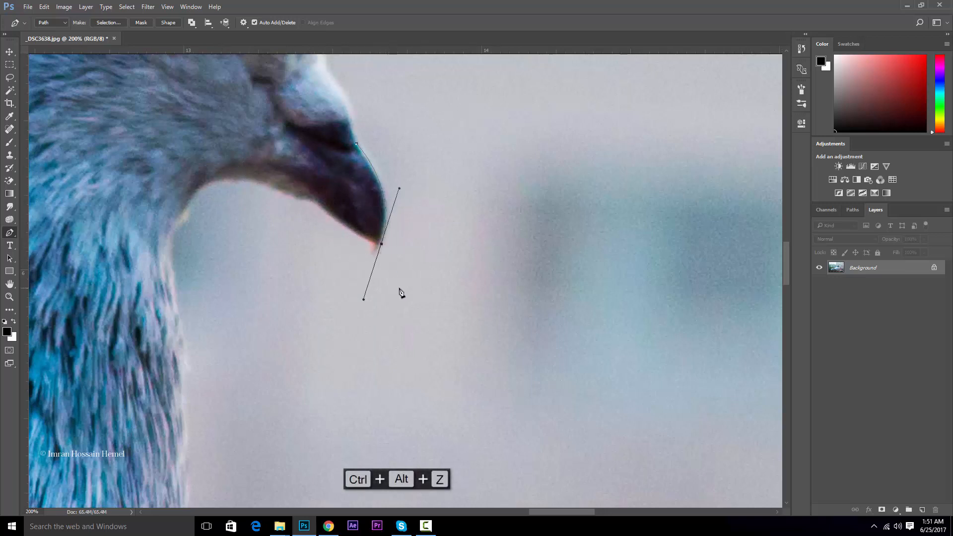
# - Remove the outgoing handle at the beak tip and trace the beak's underside back to the throat
pyautogui.keyDown('alt'); pyautogui.click(382, 245); pyautogui.keyUp('alt')
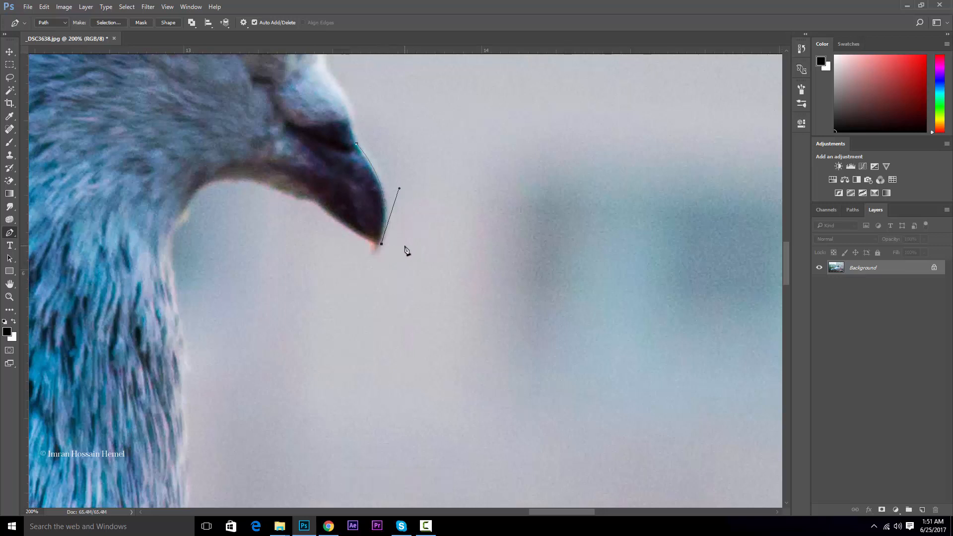
pyautogui.click(375, 254)
pyautogui.click(297, 200)
pyautogui.click(190, 204)
pyautogui.moveTo(183, 223); pyautogui.dragTo(159, 259)
pyautogui.keyDown('alt'); pyautogui.click(189, 206); pyautogui.keyUp('alt')
# - Continue the path from the throat down the front of the neck, removing the outgoing handle at the last curved point
pyautogui.hscroll(-5, 385, 276)
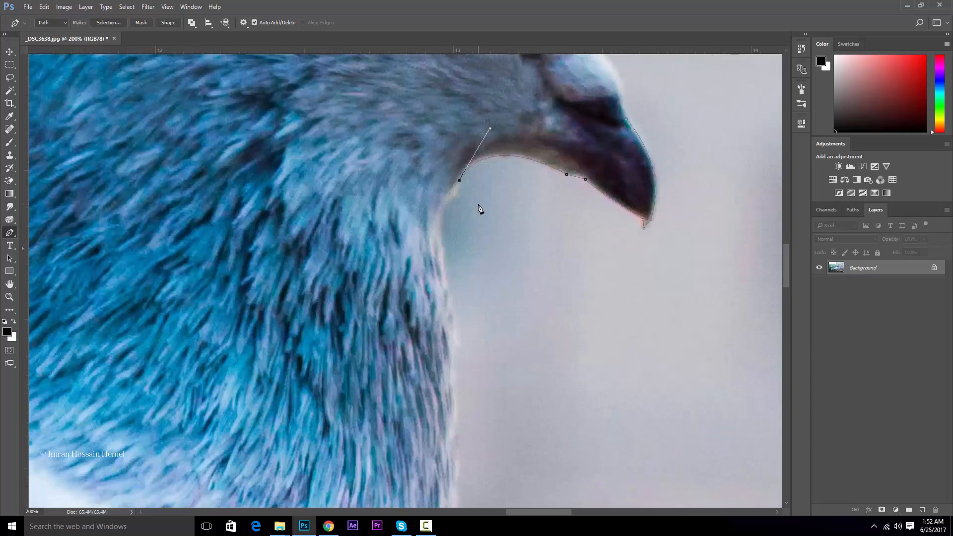
pyautogui.moveTo(446, 205); pyautogui.dragTo(439, 213)
pyautogui.moveTo(453, 309); pyautogui.dragTo(472, 390)
pyautogui.keyDown('alt'); pyautogui.click(453, 309); pyautogui.keyUp('alt')
# - Trace the lower front of the neck to the breast with curved anchor points, removing each one's outgoing handle
pyautogui.scroll(-4, 453, 313)
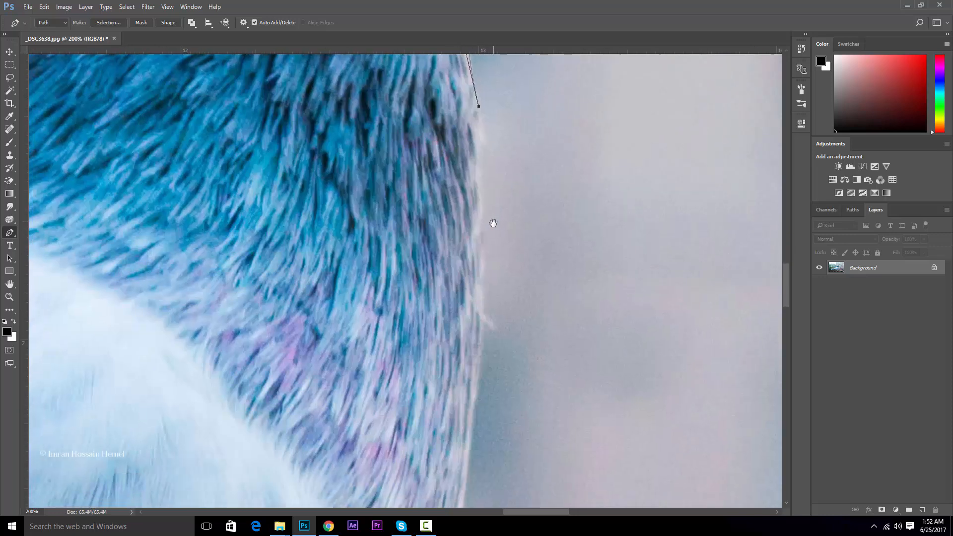
pyautogui.moveTo(484, 308); pyautogui.dragTo(477, 386)
pyautogui.keyDown('alt'); pyautogui.click(484, 308); pyautogui.keyUp('alt')
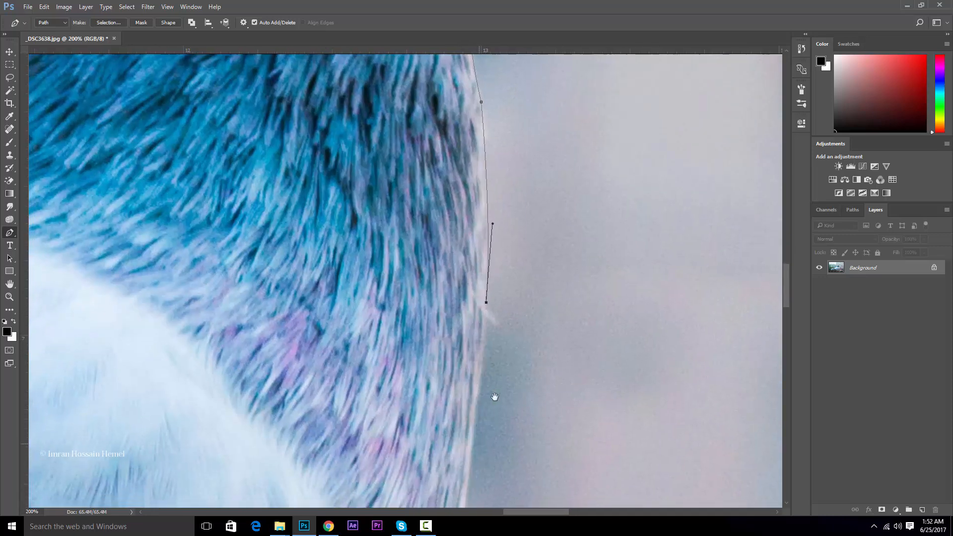
pyautogui.scroll(-5, 493, 395)
pyautogui.moveTo(555, 316); pyautogui.dragTo(532, 409)
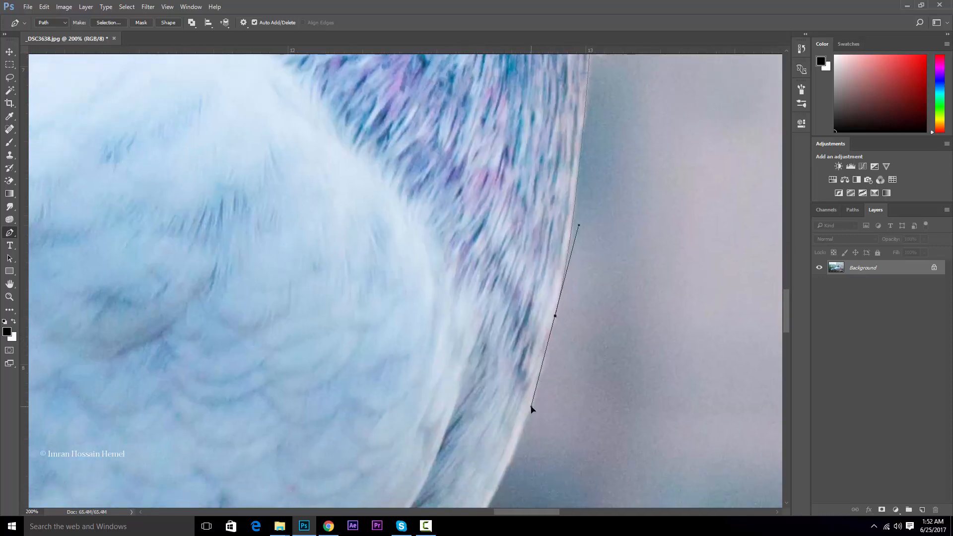
pyautogui.keyDown('alt'); pyautogui.click(555, 316); pyautogui.keyUp('alt')
# - Trace the curve of the pigeon's breast with two more curved anchor points, removing their outgoing handles
pyautogui.scroll(-6, 533, 273)
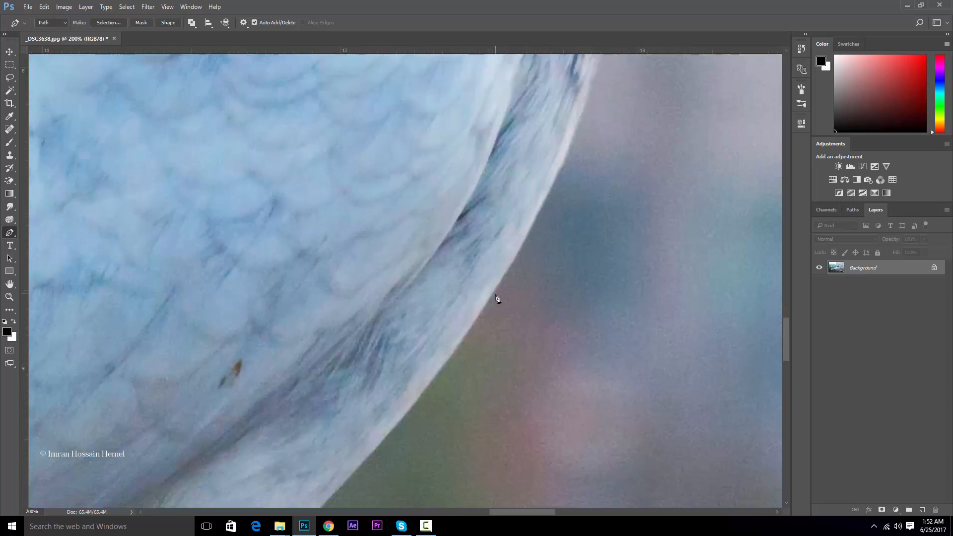
pyautogui.moveTo(492, 295); pyautogui.dragTo(411, 422)
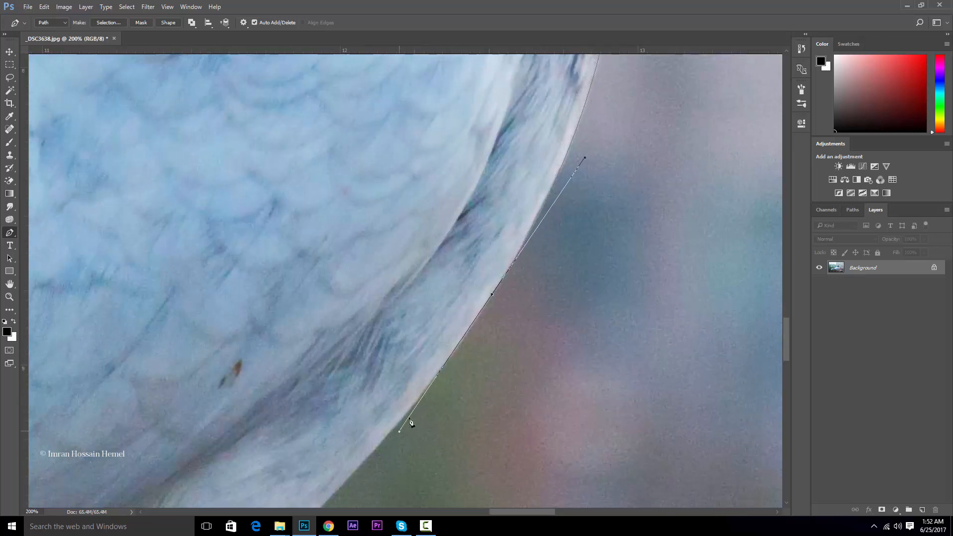
pyautogui.keyDown('alt'); pyautogui.click(492, 295); pyautogui.keyUp('alt')
pyautogui.scroll(-4, 604, 278)
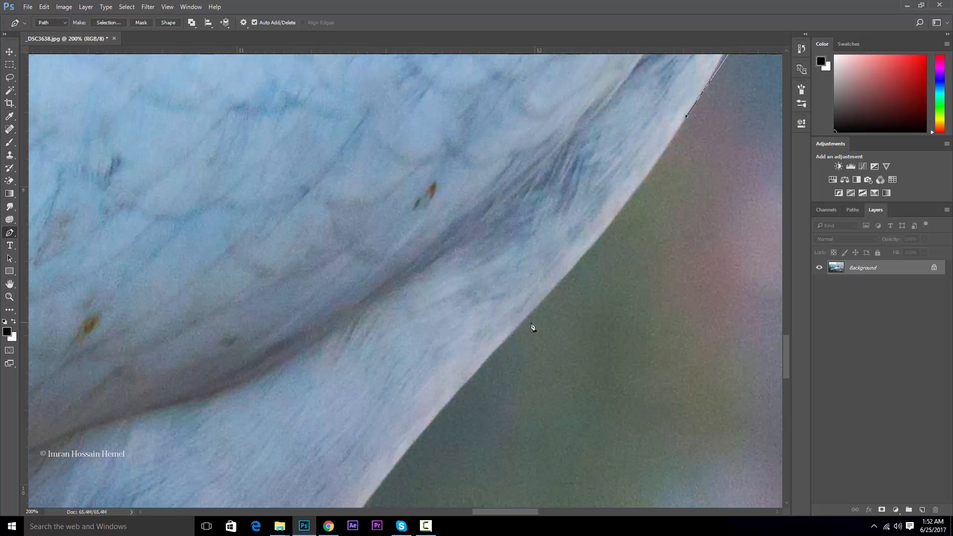
pyautogui.moveTo(530, 315); pyautogui.dragTo(442, 402)
pyautogui.keyDown('alt'); pyautogui.click(531, 314); pyautogui.keyUp('alt')
# - Add a curved anchor point on the lower breast just above the front leg and remove its outgoing handle
pyautogui.scroll(-5, 475, 300)
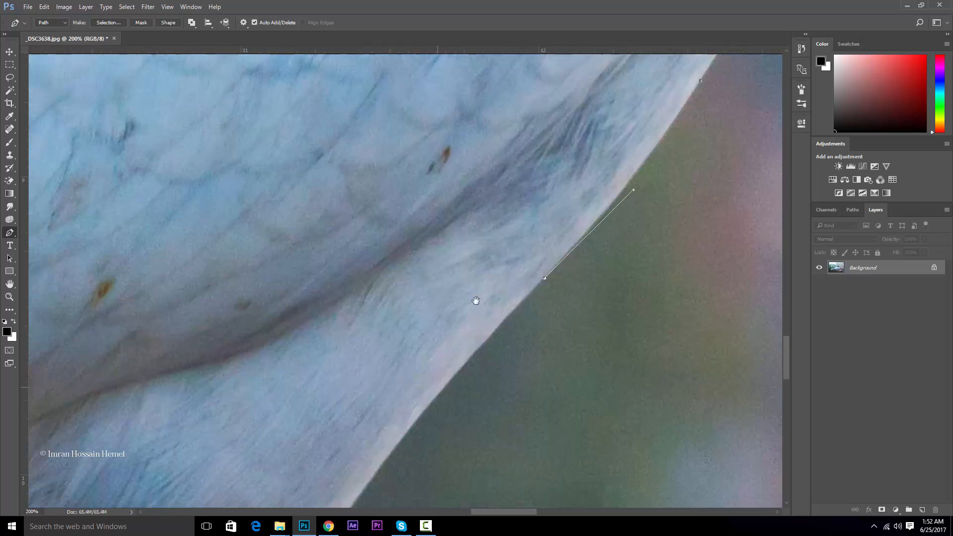
pyautogui.moveTo(437, 314); pyautogui.dragTo(397, 380)
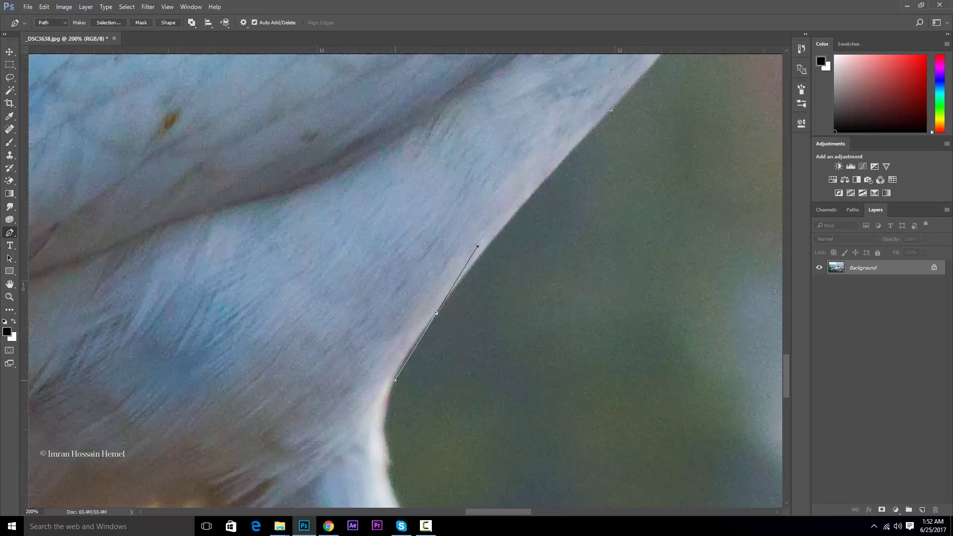
pyautogui.keyDown('alt'); pyautogui.click(437, 314); pyautogui.keyUp('alt')
# - Curve the path into the bend where the breast meets the front leg, undoing unwanted changes to the last anchor point
pyautogui.moveTo(427, 410); pyautogui.dragTo(460, 240)
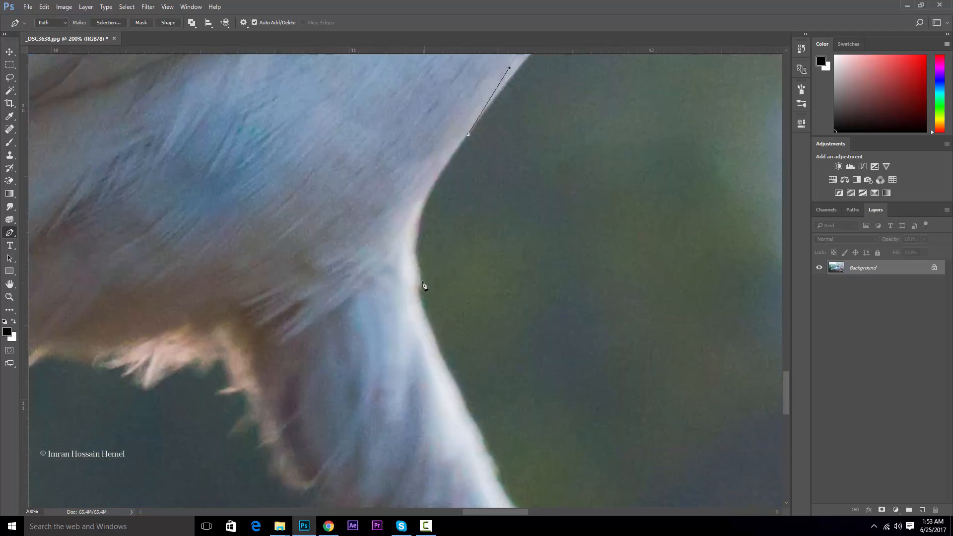
pyautogui.moveTo(422, 278); pyautogui.dragTo(448, 344)
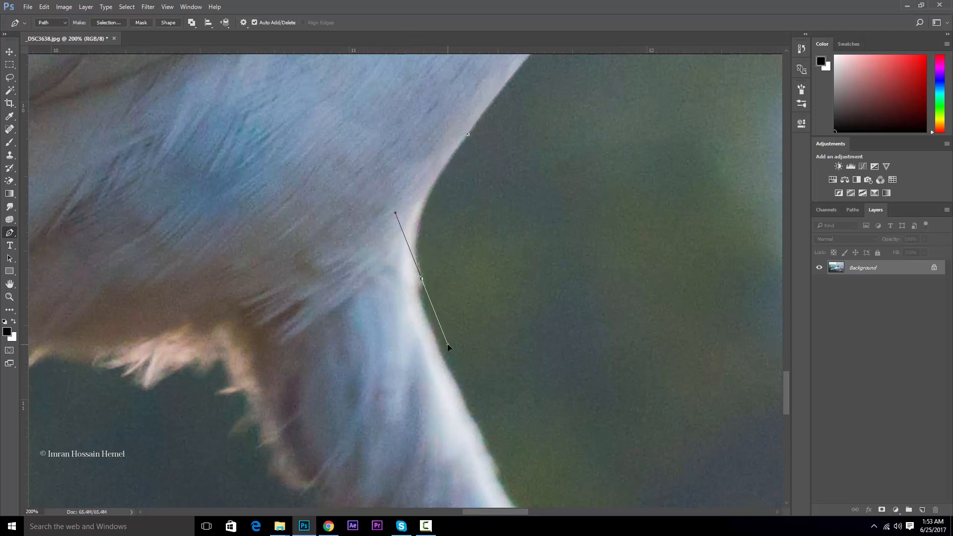
pyautogui.keyDown('alt'); pyautogui.click(422, 279); pyautogui.keyUp('alt')
pyautogui.hotkey('ctrl', 'alt', 'z')
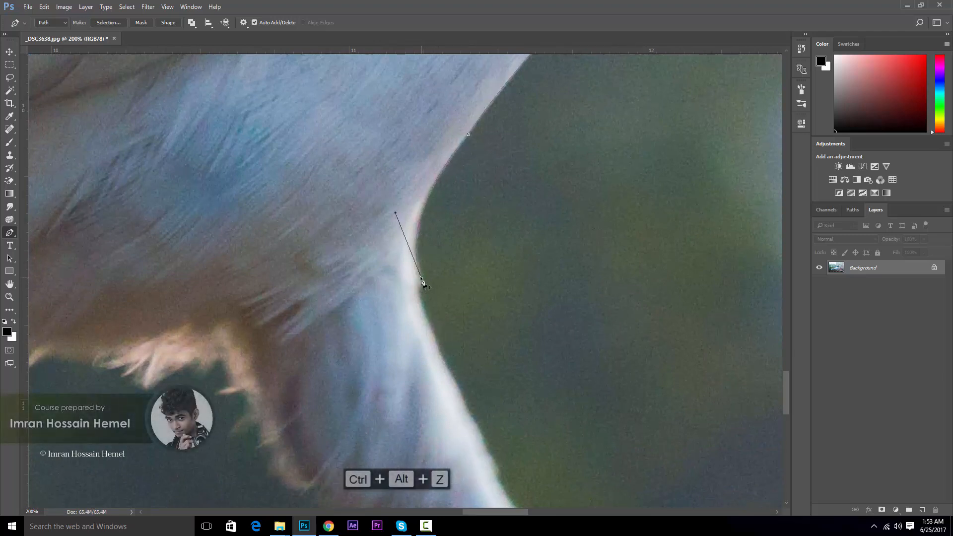
pyautogui.hotkey('ctrl', 'alt', 'z')
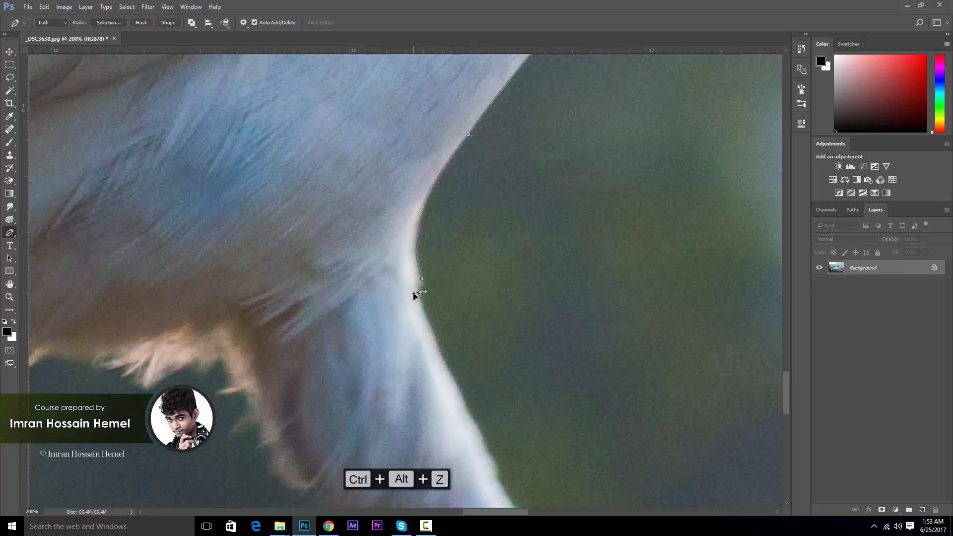
pyautogui.scroll(-3, 505, 298)
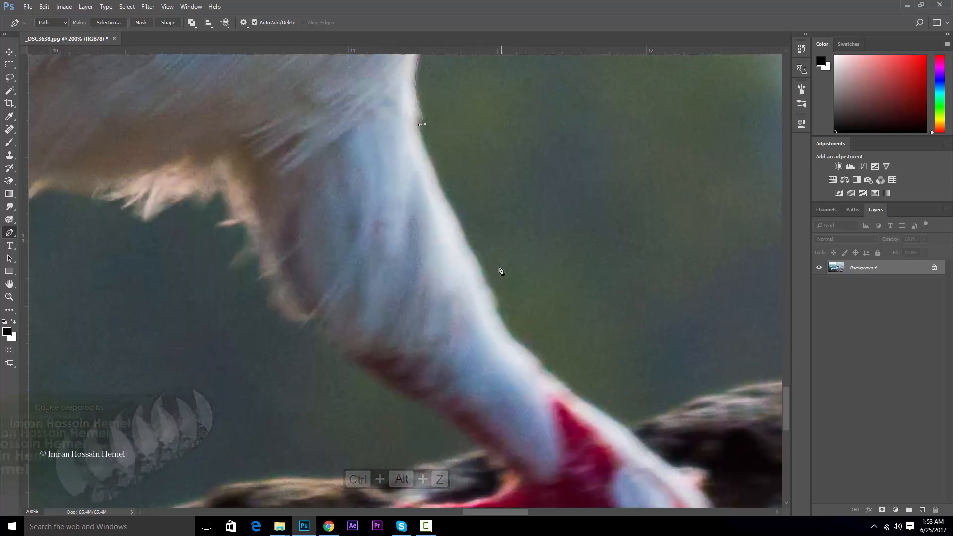
pyautogui.hotkey('ctrl', 'alt', 'z')
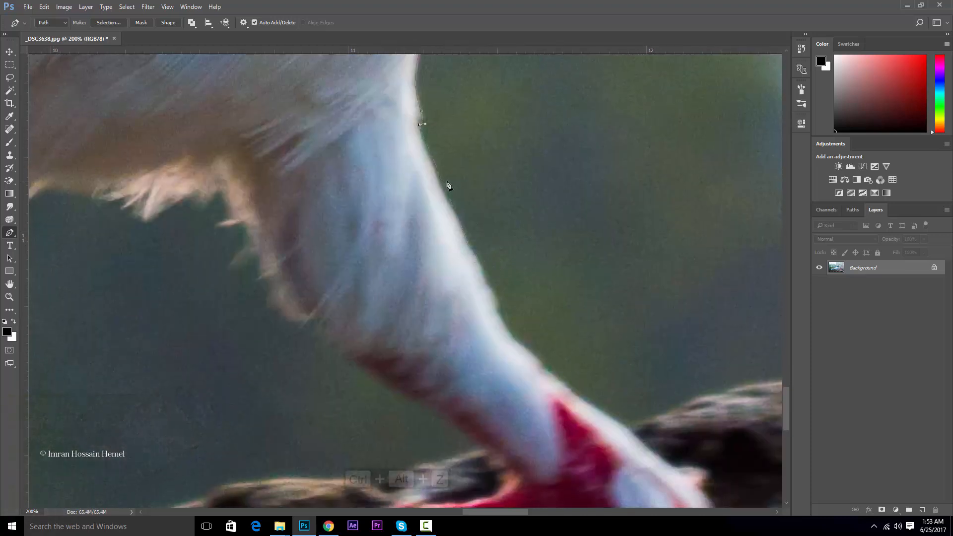
# - Trace the front edge of the leg down toward the foot with closely following anchor points
pyautogui.click(438, 177)
pyautogui.click(459, 222)
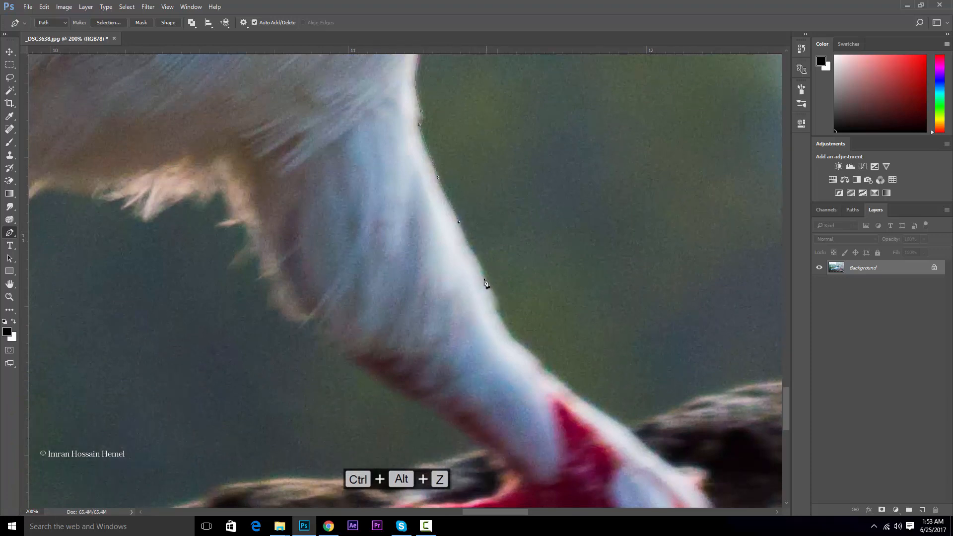
pyautogui.moveTo(501, 319); pyautogui.dragTo(379, 223)
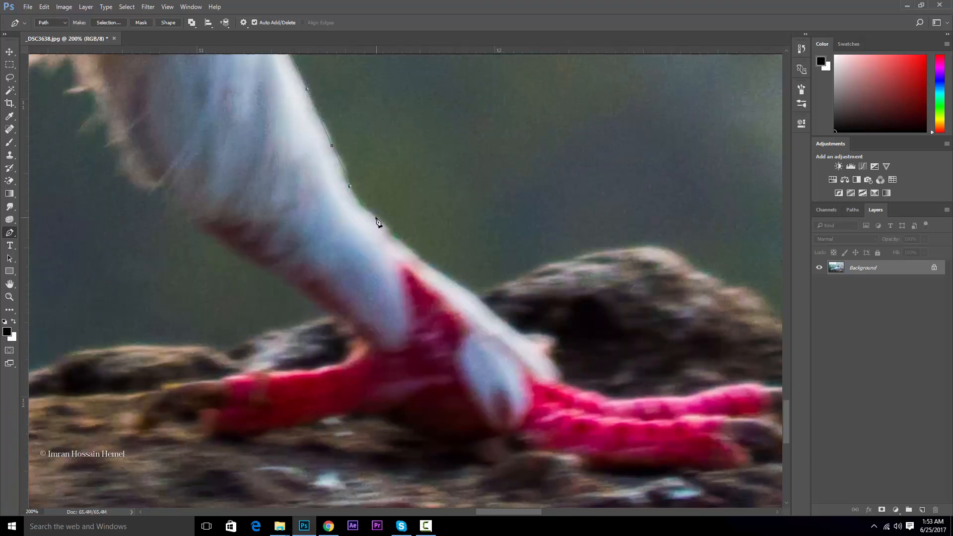
pyautogui.click(438, 271)
pyautogui.moveTo(499, 318); pyautogui.dragTo(504, 327)
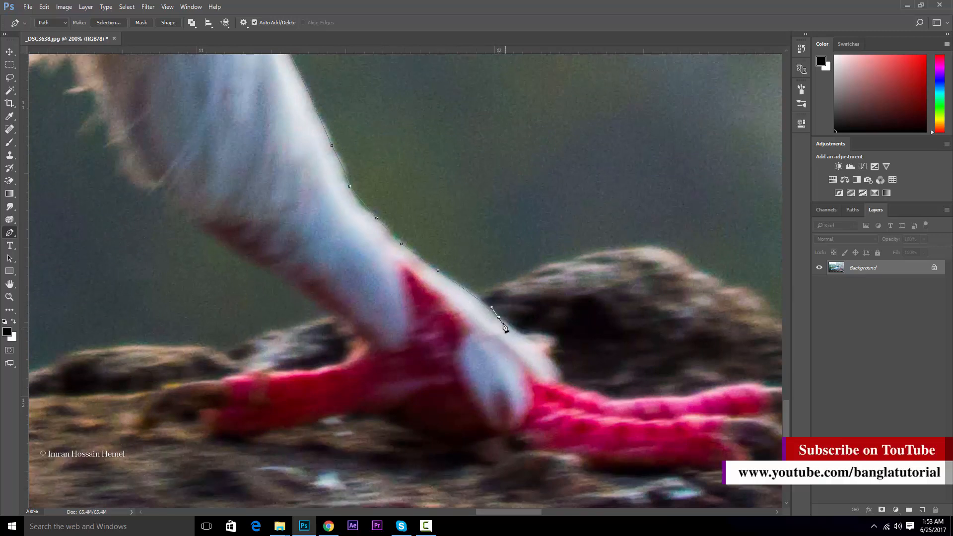
# - Outline the small bump at the pigeon's ankle down to where the toes begin
pyautogui.click(513, 330)
pyautogui.click(522, 334)
pyautogui.click(541, 334)
pyautogui.click(549, 334)
pyautogui.click(556, 342)
pyautogui.click(552, 356)
pyautogui.click(558, 369)
pyautogui.click(563, 381)
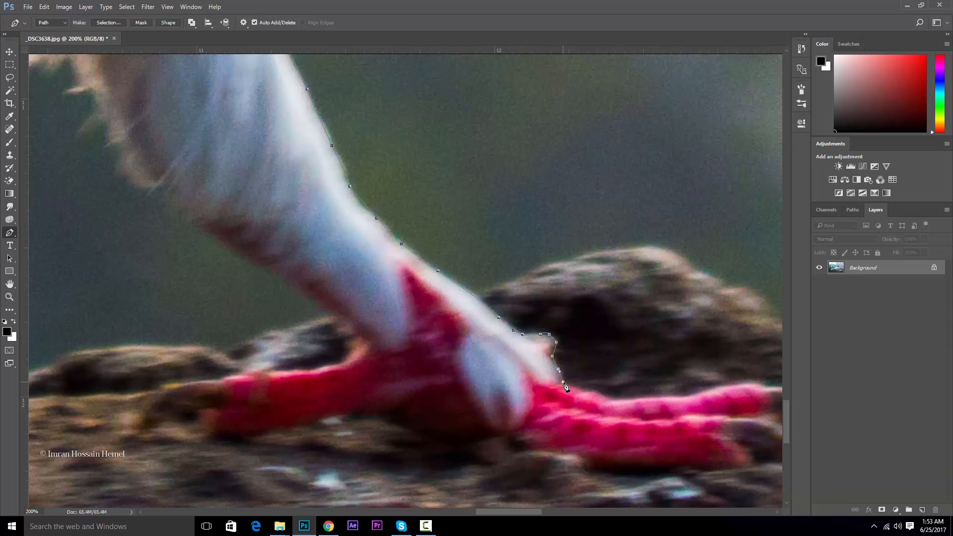
# - Trace the upper edge of the top toe from the ankle outward
pyautogui.click(582, 391)
pyautogui.click(589, 390)
pyautogui.click(596, 392)
pyautogui.click(605, 395)
pyautogui.click(615, 399)
pyautogui.moveTo(638, 377); pyautogui.dragTo(345, 228)
pyautogui.click(357, 214)
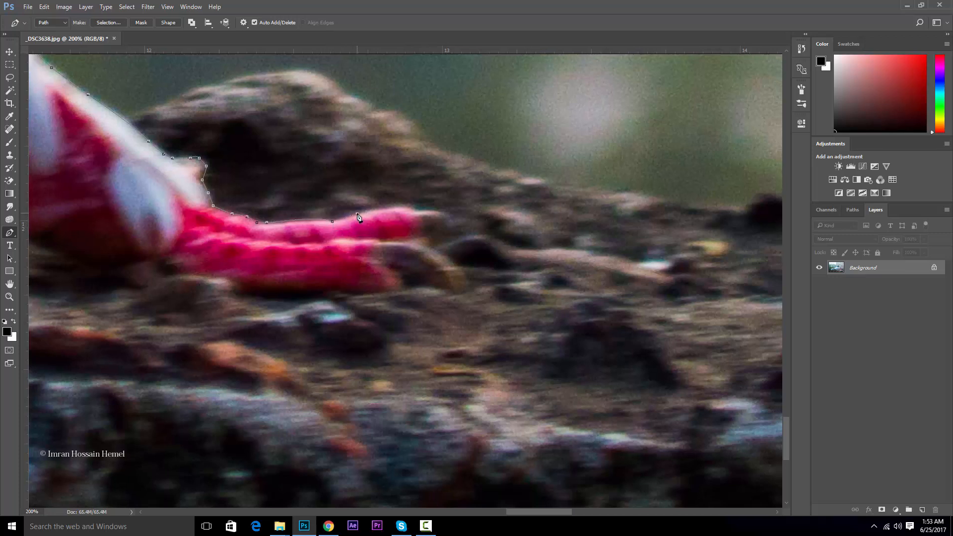
# - Outline the end of the upper toe and its claw, returning to the gap above the lower toe's claw
pyautogui.click(408, 208)
pyautogui.click(421, 208)
pyautogui.click(440, 212)
pyautogui.click(445, 218)
pyautogui.click(442, 227)
pyautogui.click(436, 230)
pyautogui.click(429, 234)
pyautogui.click(424, 236)
pyautogui.click(420, 240)
# - Outline the lower toe's claw around its tip and back to the toe pad
pyautogui.click(450, 259)
pyautogui.click(459, 279)
pyautogui.click(460, 292)
pyautogui.click(420, 286)
pyautogui.click(410, 280)
pyautogui.moveTo(399, 278); pyautogui.dragTo(400, 284)
# - Trace the underside of the front foot's lower toe from the claw back toward the base of the foot
pyautogui.click(393, 289)
pyautogui.click(347, 295)
pyautogui.click(338, 296)
pyautogui.click(326, 295)
pyautogui.click(307, 292)
pyautogui.click(287, 289)
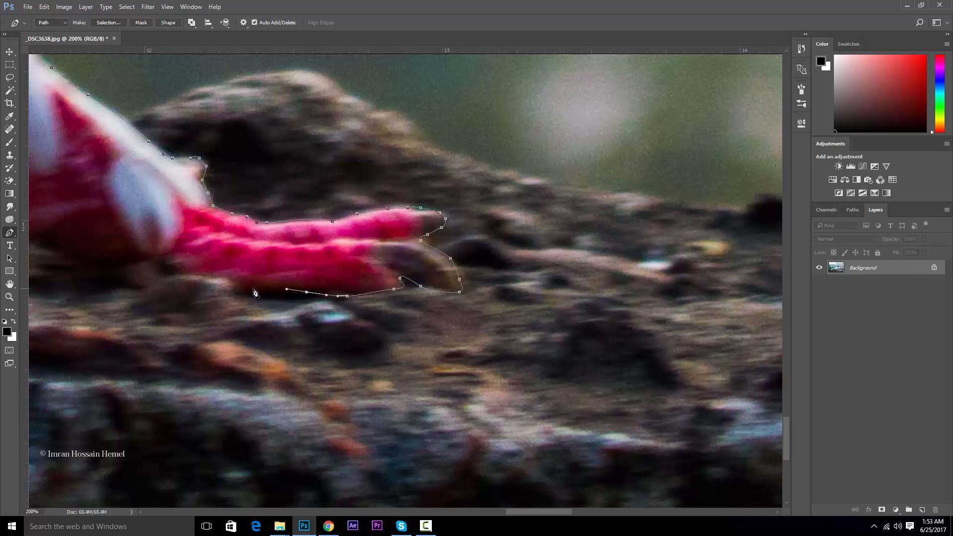
pyautogui.moveTo(228, 291); pyautogui.dragTo(526, 283)
pyautogui.click(527, 269)
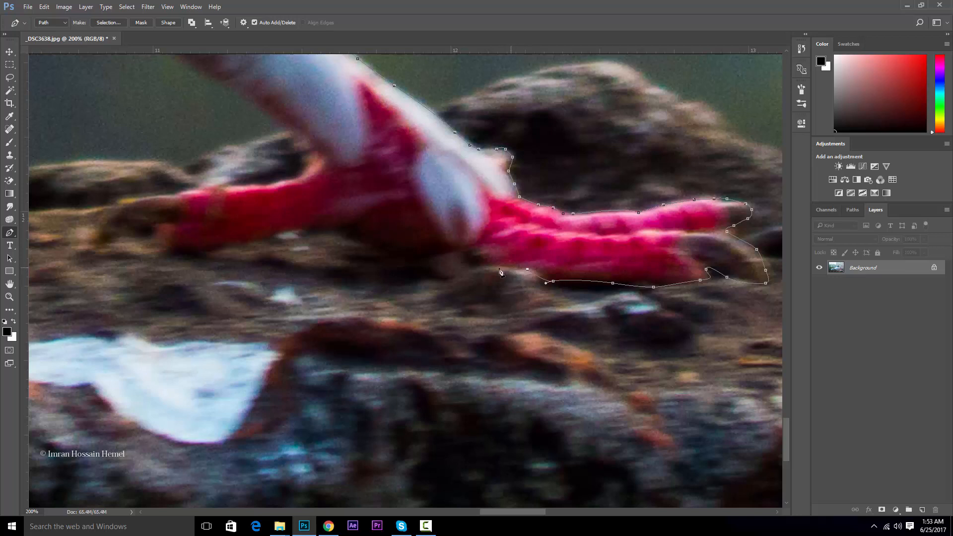
# - Trace beneath the sole of the front foot and along the rear toe's underside to the base of its claw
pyautogui.click(481, 267)
pyautogui.click(457, 255)
pyautogui.moveTo(416, 253); pyautogui.dragTo(405, 254)
pyautogui.moveTo(361, 244); pyautogui.dragTo(346, 241)
pyautogui.click(329, 235)
pyautogui.click(258, 240)
pyautogui.click(193, 255)
pyautogui.click(180, 254)
pyautogui.moveTo(167, 251); pyautogui.dragTo(159, 243)
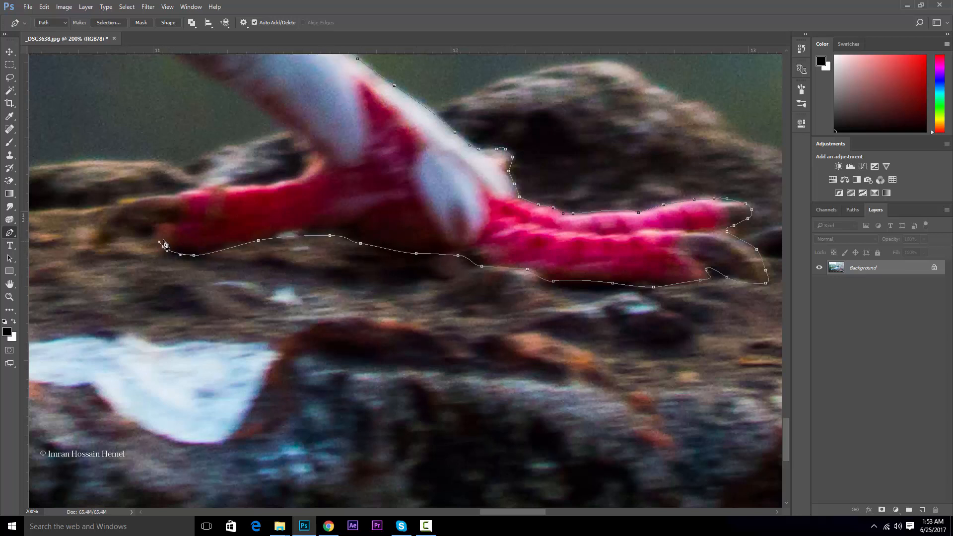
# - Outline the front foot's rear claw around its tip and back along its upper side
pyautogui.click(146, 228)
pyautogui.click(118, 239)
pyautogui.click(94, 251)
pyautogui.moveTo(94, 228); pyautogui.dragTo(107, 214)
pyautogui.click(134, 199)
# - Trace the upper edge of the front foot's rear toe up to where it joins the leg
pyautogui.click(168, 191)
pyautogui.click(193, 190)
pyautogui.click(251, 188)
pyautogui.moveTo(277, 183); pyautogui.dragTo(286, 179)
# - Trace the back edge of the front leg upward past the thigh feathers to the belly
pyautogui.moveTo(184, 79); pyautogui.dragTo(448, 358)
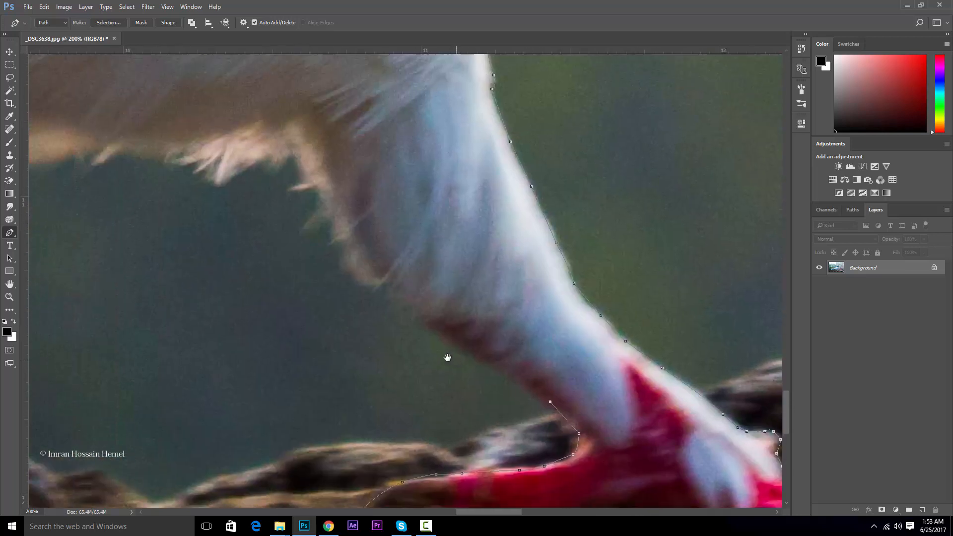
pyautogui.click(443, 336)
pyautogui.click(394, 296)
pyautogui.click(384, 281)
pyautogui.moveTo(348, 271); pyautogui.dragTo(344, 268)
pyautogui.click(282, 156)
# - Trace the belly's lower edge between the two legs to the feathers at the top of the other leg
pyautogui.click(239, 172)
pyautogui.click(196, 168)
pyautogui.moveTo(176, 168); pyautogui.dragTo(326, 174)
pyautogui.moveTo(219, 164); pyautogui.dragTo(496, 226)
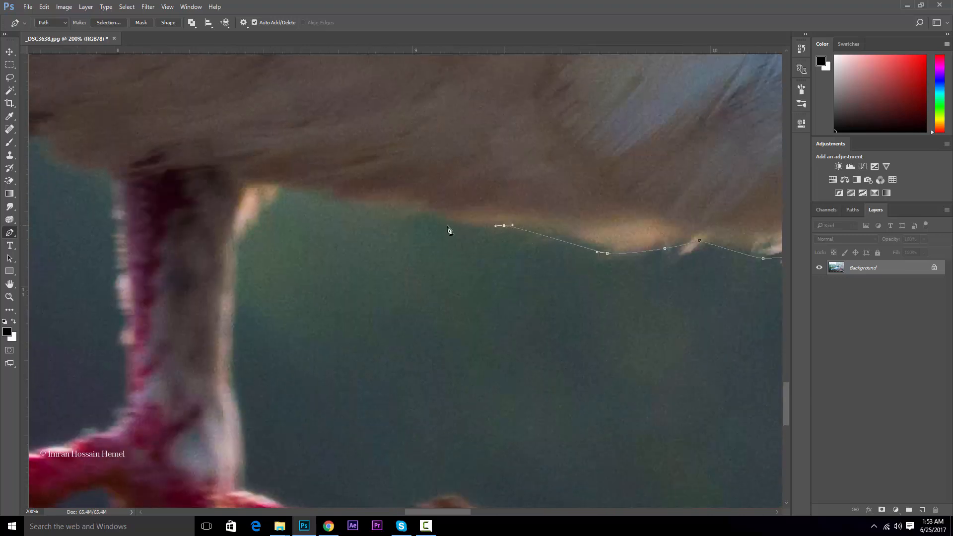
pyautogui.moveTo(364, 206); pyautogui.dragTo(368, 206)
pyautogui.click(281, 190)
# - Trace the front edge of the second leg from the belly feathers down to the ankle, ending above the toes
pyautogui.moveTo(253, 220); pyautogui.dragTo(254, 220)
pyautogui.moveTo(239, 241); pyautogui.dragTo(238, 244)
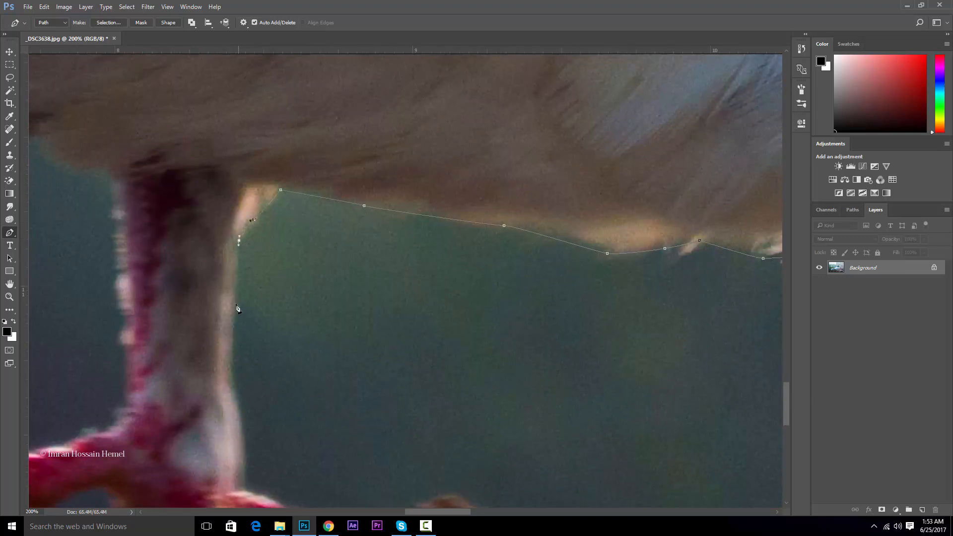
pyautogui.click(230, 367)
pyautogui.moveTo(243, 413); pyautogui.dragTo(284, 213)
pyautogui.click(287, 203)
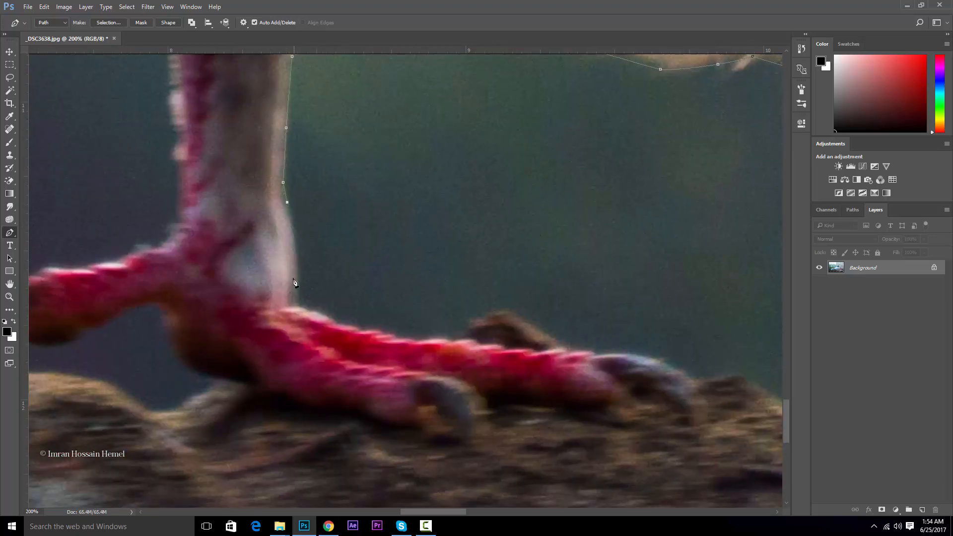
pyautogui.keyDown('alt'); pyautogui.click(295, 304); pyautogui.keyUp('alt')
# - Trace the upper edge of the second foot's far front toe from the ankle outward
pyautogui.click(340, 323)
pyautogui.click(360, 329)
pyautogui.click(378, 330)
pyautogui.click(400, 337)
pyautogui.click(421, 341)
pyautogui.click(444, 339)
pyautogui.click(472, 339)
pyautogui.click(498, 344)
# - Undo the last anchor points on the far toe's upper edge and retrace that stretch more closely
pyautogui.hotkey('ctrl', 'alt', '+')
pyautogui.hotkey('ctrl', 'alt', '+')
pyautogui.hotkey('ctrl', 'alt', 'z')
pyautogui.hotkey('ctrl', 'alt', 'z')
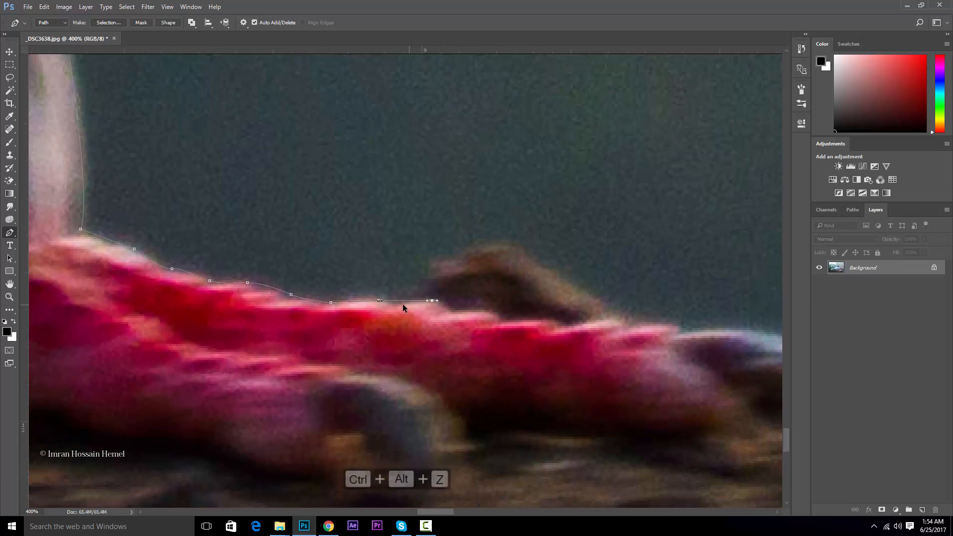
pyautogui.hotkey('ctrl', 'alt', 'z')
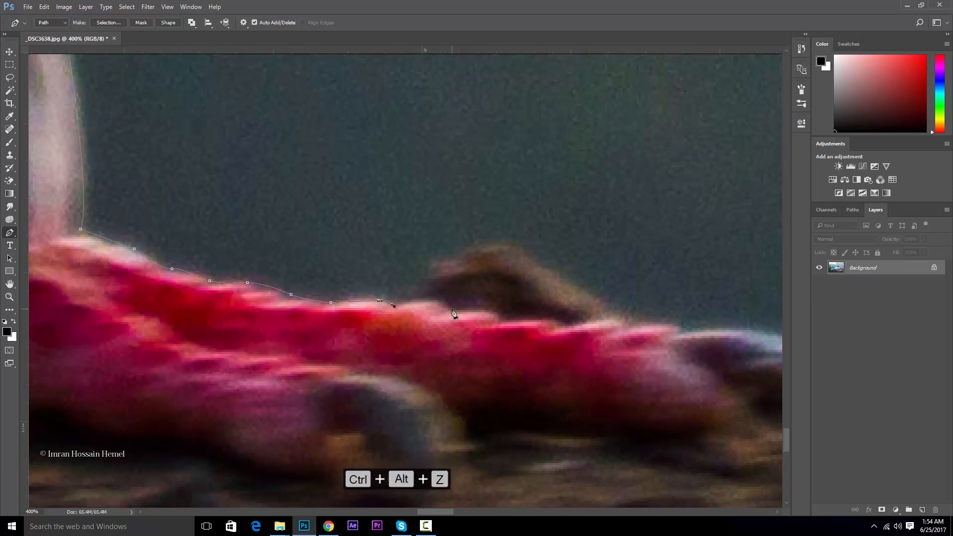
pyautogui.moveTo(458, 322); pyautogui.dragTo(459, 324)
pyautogui.click(485, 310)
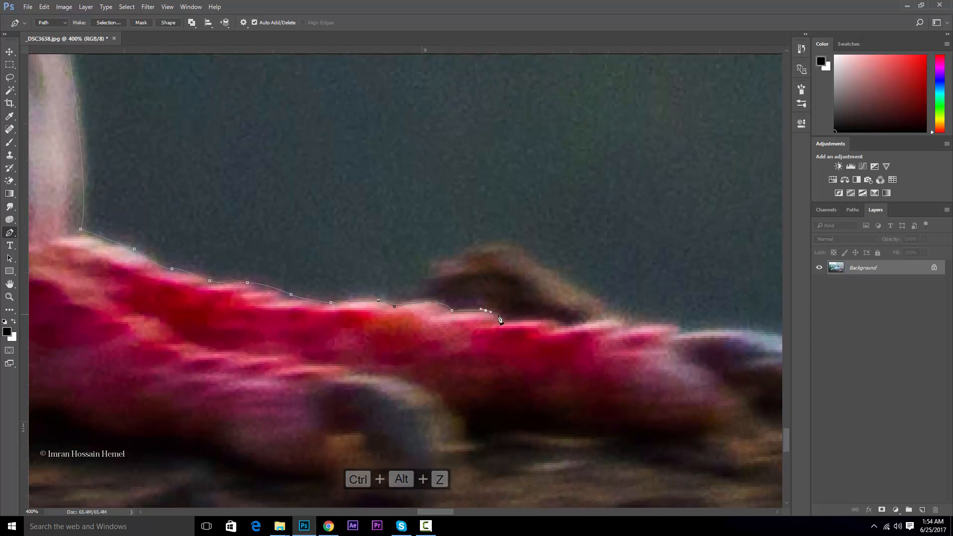
# - Trace the remaining bumps along the far toe's upper edge up to the base of its claw
pyautogui.click(502, 320)
pyautogui.click(525, 322)
pyautogui.click(547, 320)
pyautogui.click(563, 328)
pyautogui.click(589, 321)
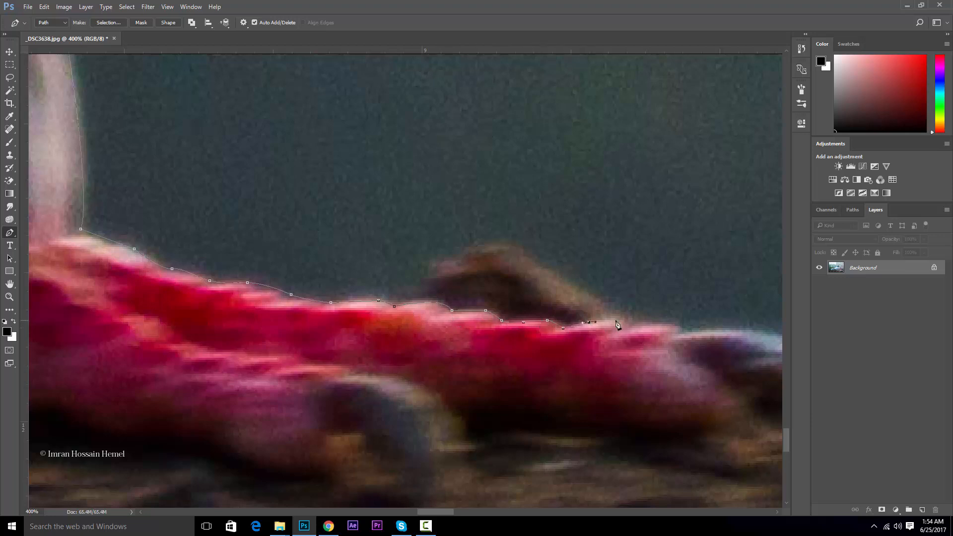
pyautogui.click(618, 320)
pyautogui.click(631, 326)
pyautogui.moveTo(655, 324); pyautogui.dragTo(432, 305)
pyautogui.click(680, 342)
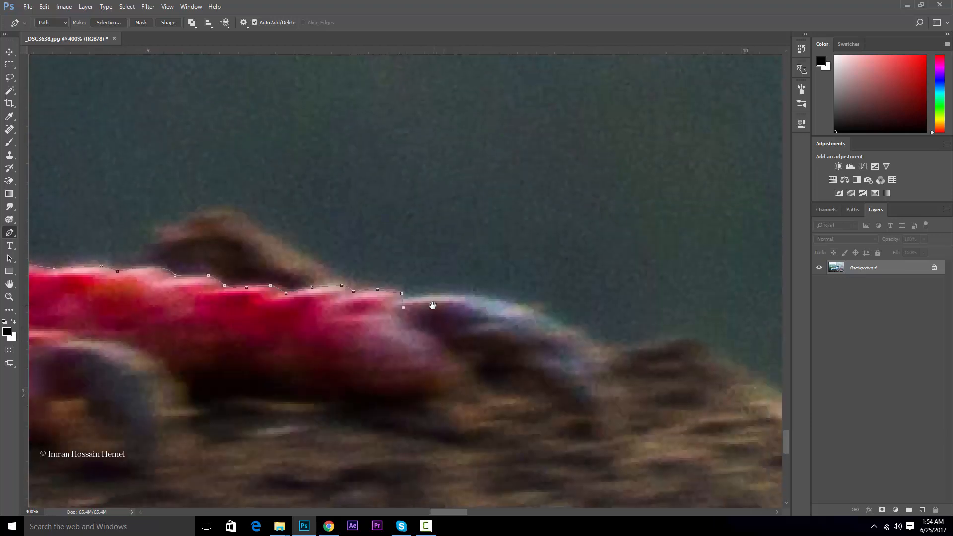
pyautogui.hotkey('ctrl', 'alt', 'z')
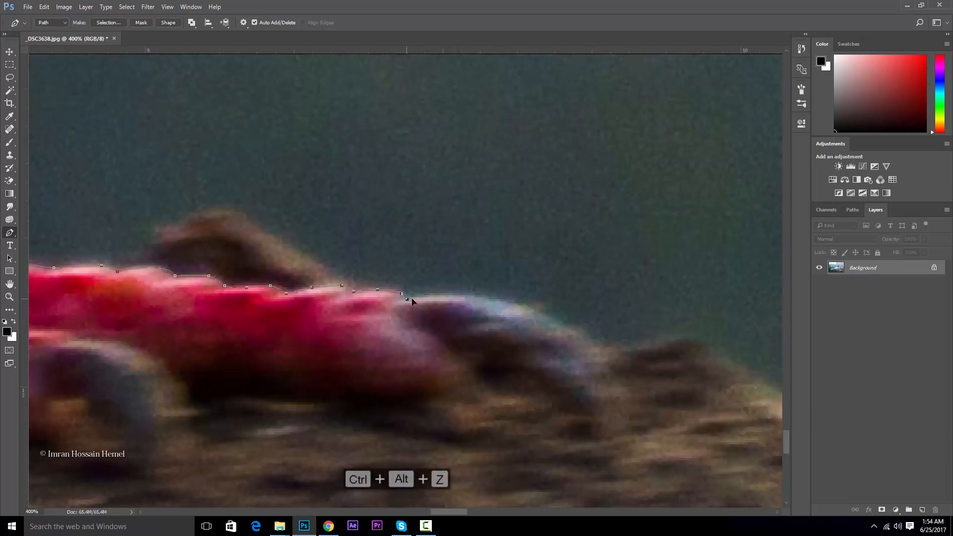
# - Outline the upper side of the far toe's claw from its base around to the tip
pyautogui.click(407, 300)
pyautogui.click(469, 299)
pyautogui.moveTo(515, 303); pyautogui.dragTo(521, 304)
pyautogui.moveTo(576, 331); pyautogui.dragTo(580, 337)
pyautogui.click(602, 359)
pyautogui.click(608, 420)
pyautogui.click(594, 433)
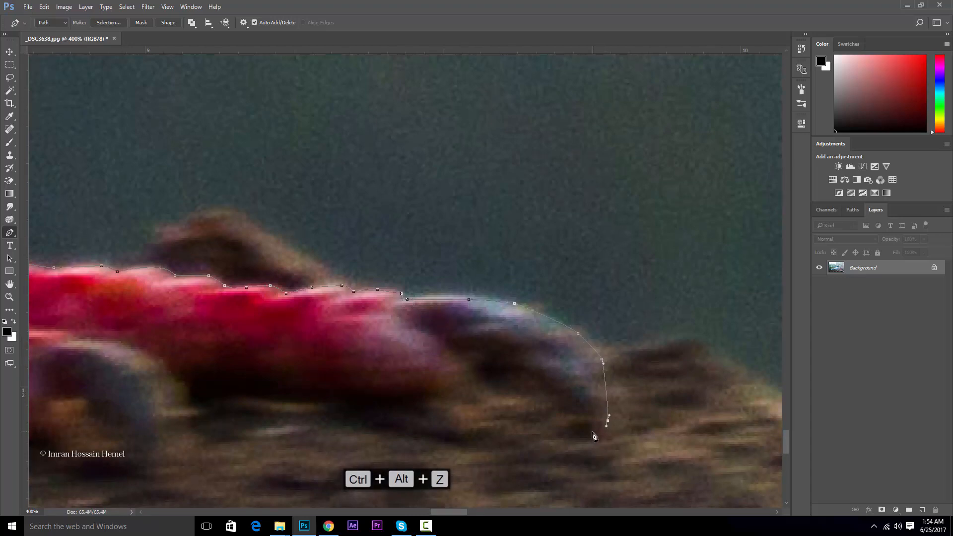
# - Trace the underside of the far toe's claw and continue beneath the toe pad
pyautogui.click(554, 393)
pyautogui.moveTo(507, 371); pyautogui.dragTo(490, 370)
pyautogui.moveTo(457, 377); pyautogui.dragTo(442, 382)
pyautogui.click(409, 388)
pyautogui.click(349, 387)
pyautogui.moveTo(265, 391); pyautogui.dragTo(570, 347)
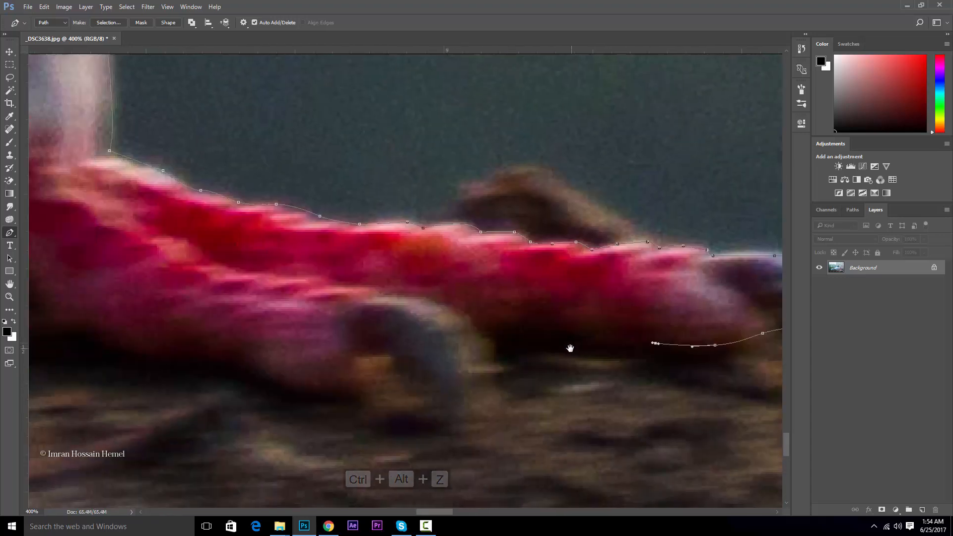
pyautogui.moveTo(514, 327); pyautogui.dragTo(451, 402)
pyautogui.moveTo(382, 349); pyautogui.dragTo(381, 325)
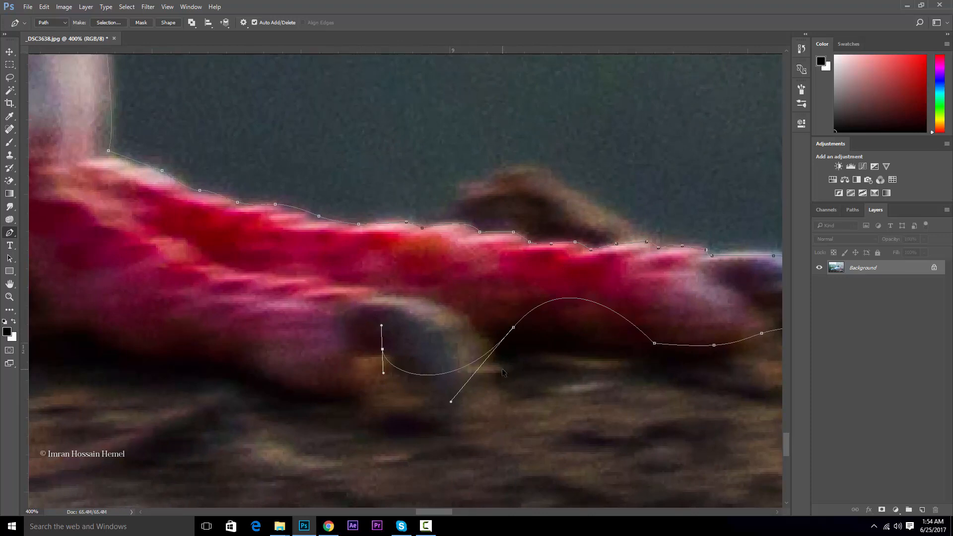
pyautogui.hotkey('ctrl', 'alt', 'z')
pyautogui.hotkey('ctrl', 'alt', 'z')
pyautogui.hotkey('ctrl', 'alt', 'z')
pyautogui.hotkey('ctrl', 'alt', 'z')
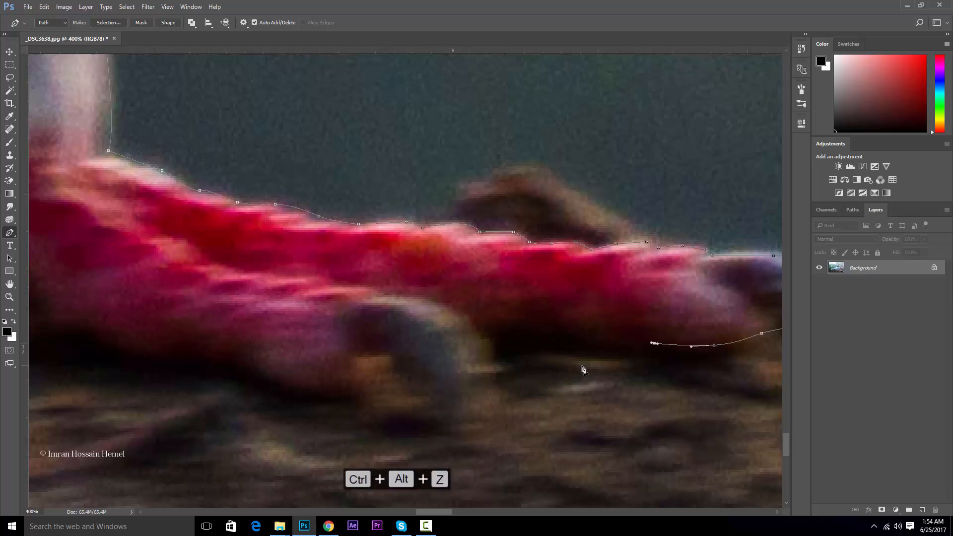
pyautogui.hotkey('ctrl', 'alt', 'z')
pyautogui.hotkey('ctrl', 'alt', 'z')
pyautogui.hotkey('ctrl', 'alt', 'z')
pyautogui.hotkey('ctrl', 'alt', 'z')
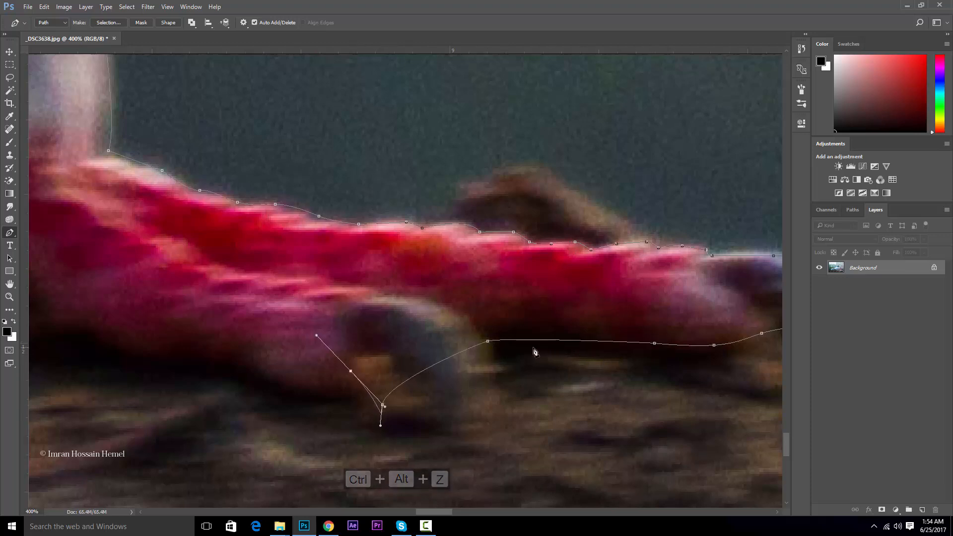
# - Resume the path at its end point and trace the far toe's underside back to the near toe's claw
pyautogui.moveTo(554, 282); pyautogui.dragTo(325, 360)
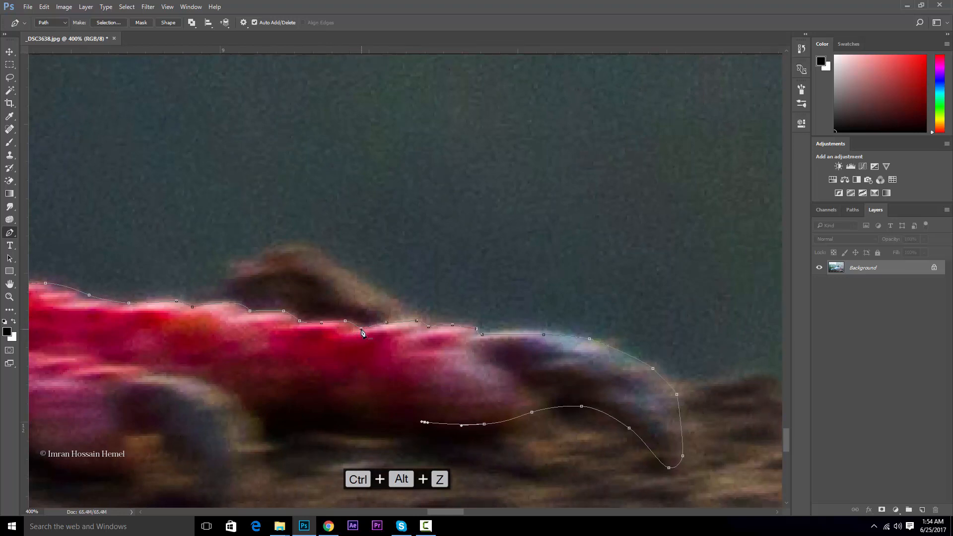
pyautogui.hotkey('ctrl', 'alt', 'z')
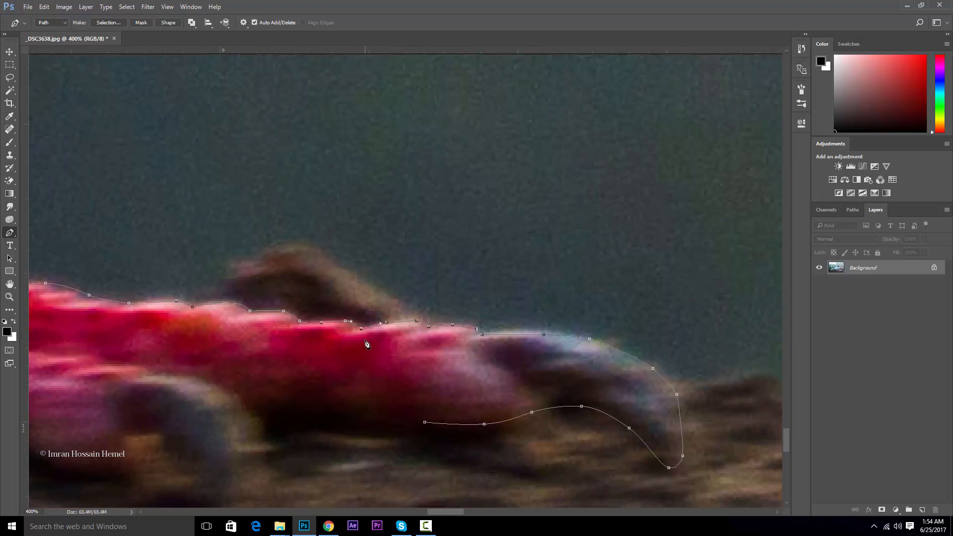
pyautogui.click(364, 327)
pyautogui.click(425, 422)
pyautogui.click(358, 412)
pyautogui.click(303, 406)
pyautogui.click(263, 408)
pyautogui.moveTo(229, 419); pyautogui.dragTo(532, 337)
# - Outline the near toe's claw from the far toe's underside, around the tip and back to the near toe pad
pyautogui.click(529, 312)
pyautogui.hotkey('ctrl', '-')
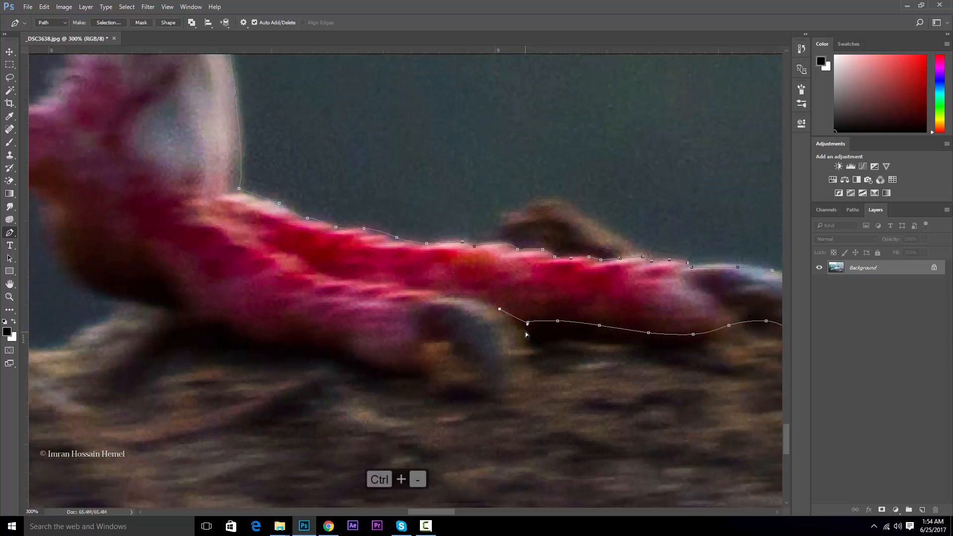
pyautogui.hotkey('ctrl', 'alt', 'z')
pyautogui.click(522, 328)
pyautogui.click(520, 373)
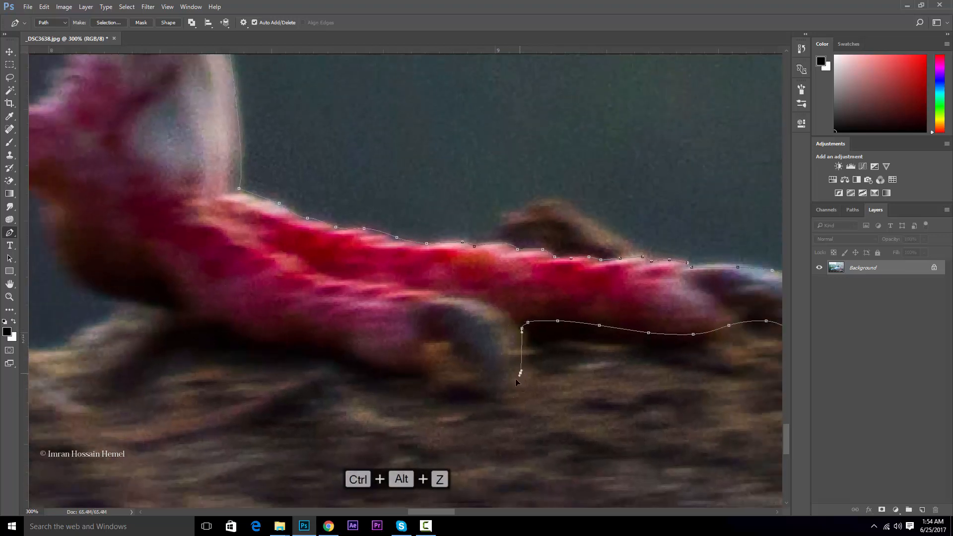
pyautogui.click(493, 398)
pyautogui.click(433, 396)
pyautogui.click(409, 372)
# - Trace the underside of the near toe back to the base of the second foot
pyautogui.click(341, 368)
pyautogui.click(334, 349)
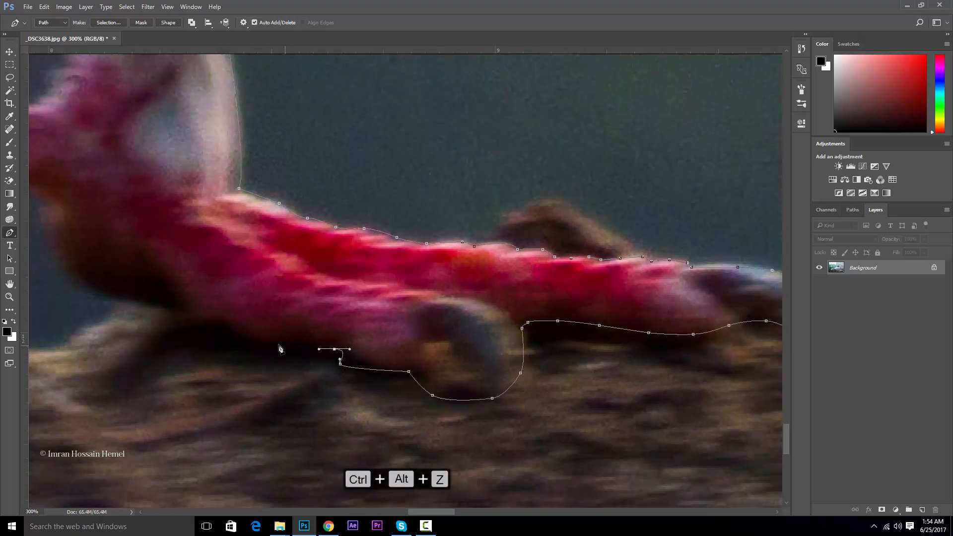
pyautogui.click(267, 346)
pyautogui.click(217, 332)
pyautogui.click(174, 313)
pyautogui.click(123, 298)
# - Trace around the heel of the second foot and along the rear toe's underside to the gap beside its claw
pyautogui.moveTo(158, 300); pyautogui.dragTo(491, 334)
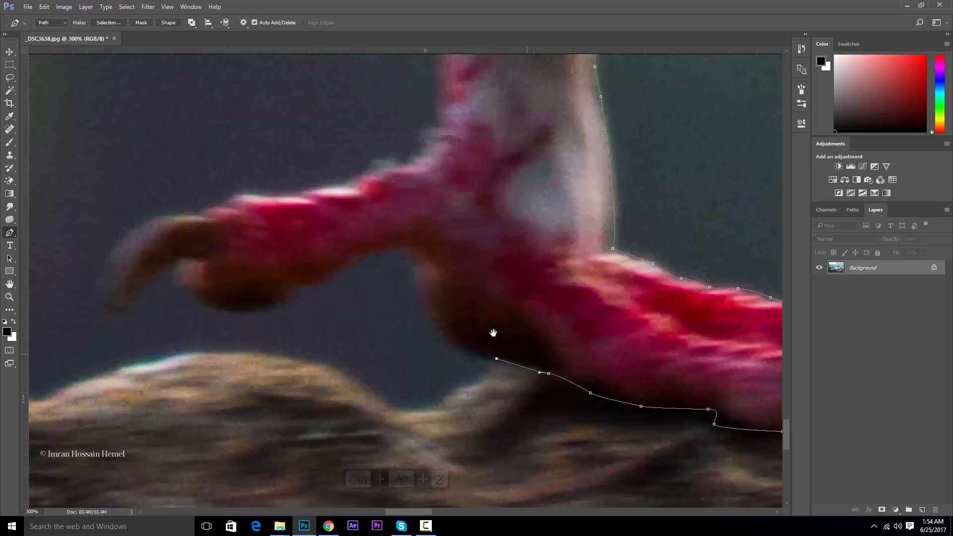
pyautogui.moveTo(417, 277); pyautogui.dragTo(424, 348)
pyautogui.click(405, 253)
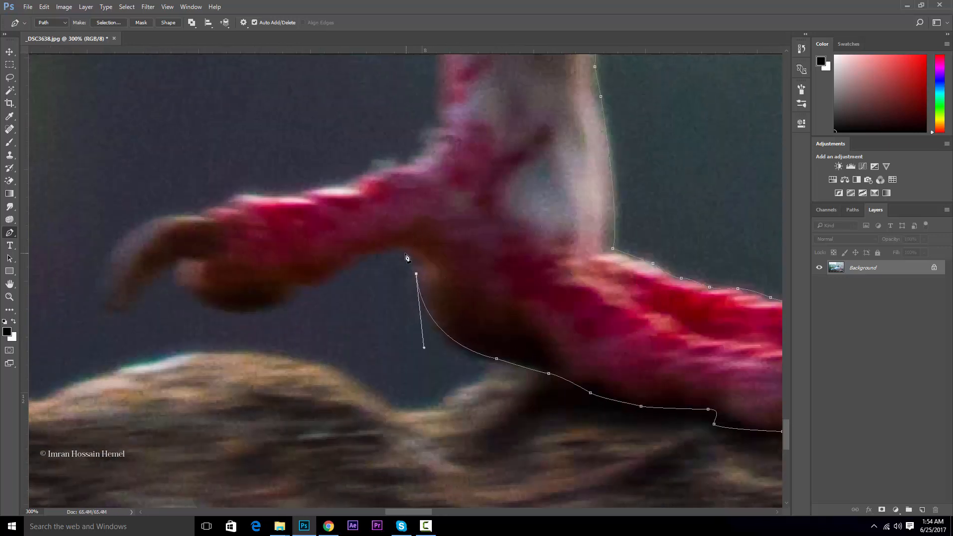
pyautogui.moveTo(349, 261); pyautogui.dragTo(307, 290)
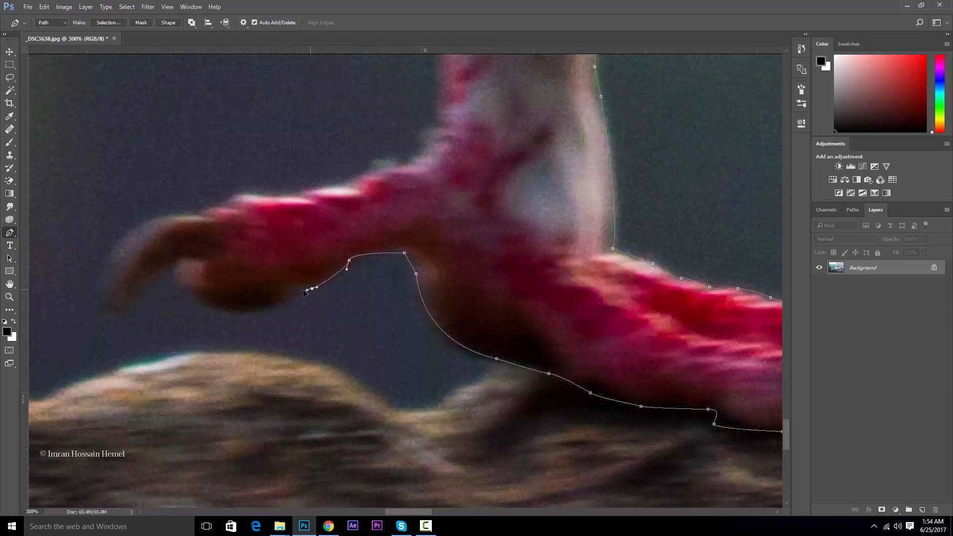
pyautogui.click(254, 312)
pyautogui.click(191, 306)
pyautogui.click(172, 273)
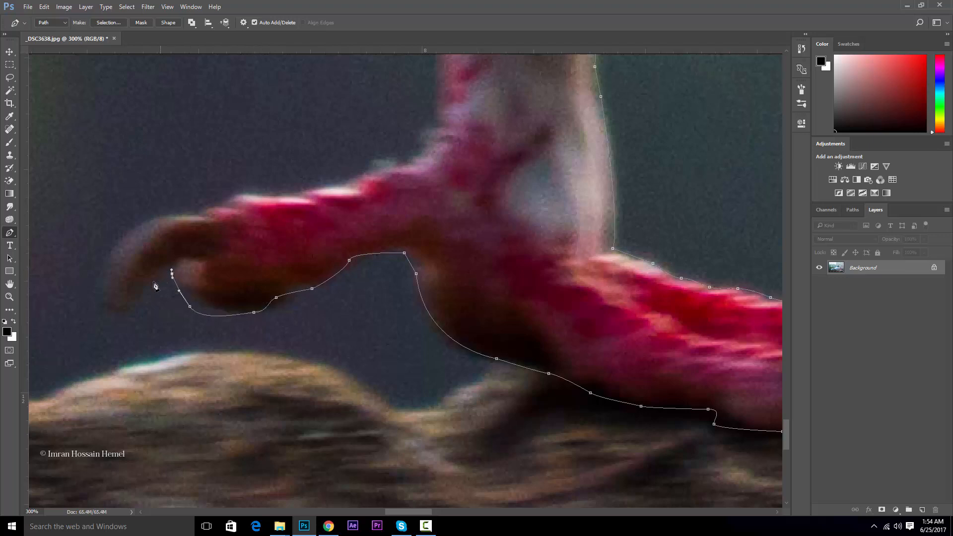
# - Outline the second foot's rear claw around its tip and back to the top of the toe
pyautogui.click(96, 298)
pyautogui.moveTo(199, 216); pyautogui.dragTo(298, 238)
pyautogui.click(198, 216)
# - Trace the upper edge of the second foot's rear toe from the claw toward the leg
pyautogui.click(215, 209)
pyautogui.click(234, 201)
pyautogui.click(259, 193)
pyautogui.click(298, 195)
pyautogui.click(317, 189)
pyautogui.click(350, 184)
pyautogui.moveTo(370, 163); pyautogui.dragTo(378, 160)
pyautogui.moveTo(399, 162); pyautogui.dragTo(407, 161)
# - Trace the back edge of the second leg from the ankle up to where it meets the belly
pyautogui.moveTo(438, 124); pyautogui.dragTo(486, 436)
pyautogui.click(485, 390)
pyautogui.click(482, 343)
pyautogui.moveTo(471, 322); pyautogui.dragTo(474, 313)
pyautogui.moveTo(473, 288); pyautogui.dragTo(475, 275)
pyautogui.click(471, 205)
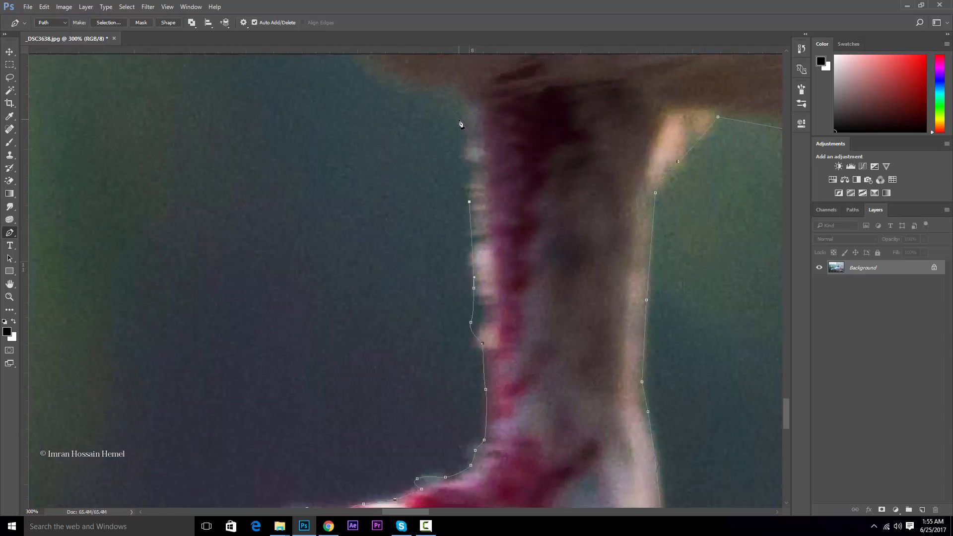
pyautogui.click(460, 122)
pyautogui.click(454, 102)
# - Trace the belly's lower edge from the top of the second leg to the start of the pale feather fringe
pyautogui.moveTo(432, 97); pyautogui.dragTo(536, 296)
pyautogui.click(467, 256)
pyautogui.click(460, 238)
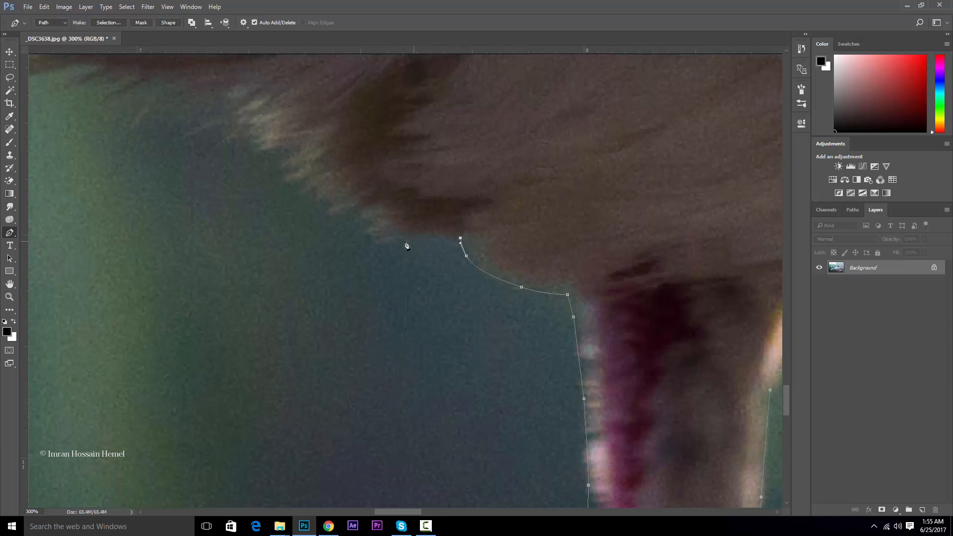
pyautogui.click(398, 238)
pyautogui.click(341, 217)
pyautogui.click(326, 204)
pyautogui.click(293, 177)
# - Continue the path past the pale feather fringe and along the dark feathers behind it
pyautogui.moveTo(363, 225); pyautogui.dragTo(561, 368)
pyautogui.click(445, 275)
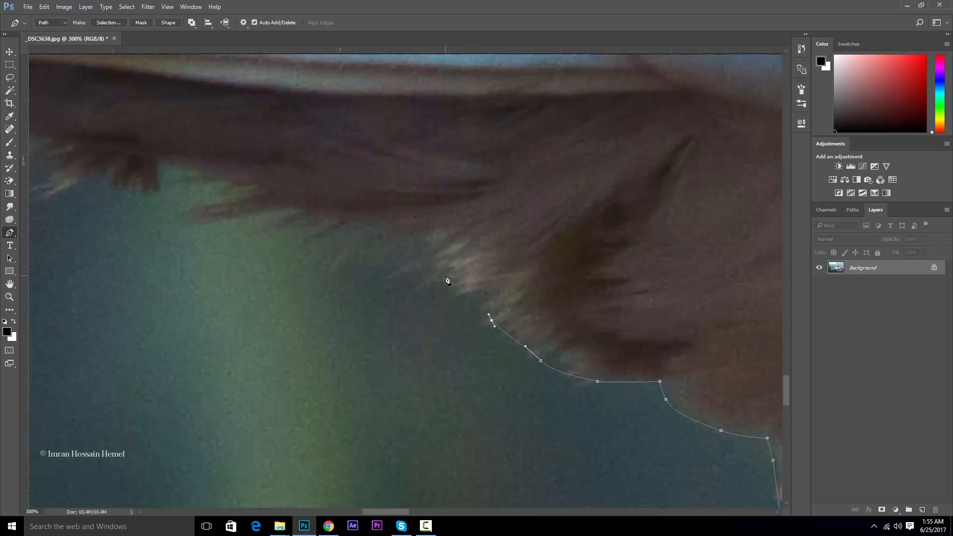
pyautogui.click(405, 229)
pyautogui.moveTo(341, 229); pyautogui.dragTo(330, 227)
# - Outline the protruding brown feather tuft under the belly, around its tip and back to the body edge
pyautogui.click(264, 216)
pyautogui.click(271, 210)
pyautogui.click(227, 216)
pyautogui.click(199, 223)
pyautogui.click(193, 206)
pyautogui.click(226, 197)
pyautogui.click(179, 188)
# - Trace around the dark feather tuft beside the green background streak
pyautogui.moveTo(162, 170); pyautogui.dragTo(468, 258)
pyautogui.click(159, 192)
pyautogui.click(442, 253)
pyautogui.click(413, 244)
# - Outline the pale wispy feathers behind the dark tuft with a zigzag of anchor points
pyautogui.moveTo(392, 256); pyautogui.dragTo(388, 256)
pyautogui.click(342, 258)
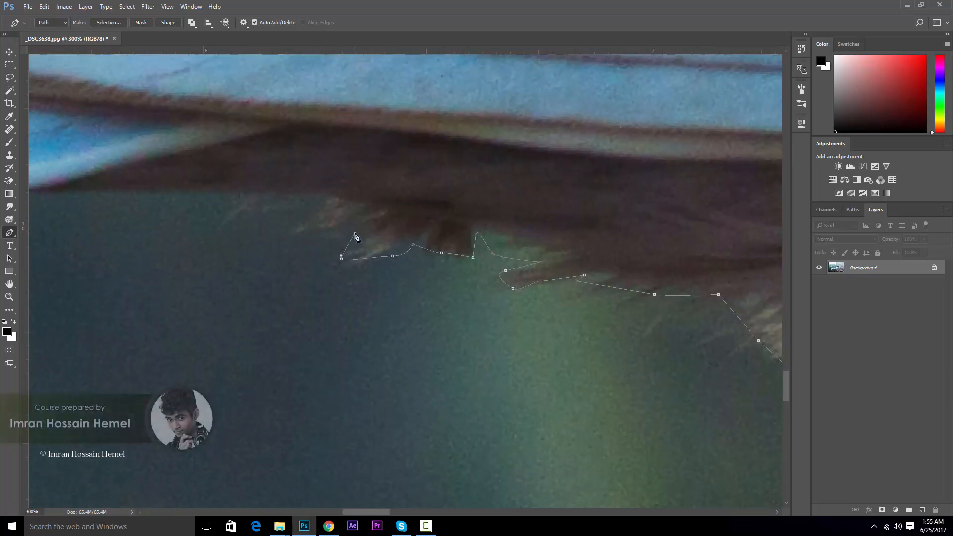
pyautogui.click(355, 233)
pyautogui.click(298, 225)
pyautogui.click(310, 199)
# - Trace the smooth dark underside from the wispy feathers onto the lower edge of the blue tail feather
pyautogui.moveTo(282, 229); pyautogui.dragTo(586, 263)
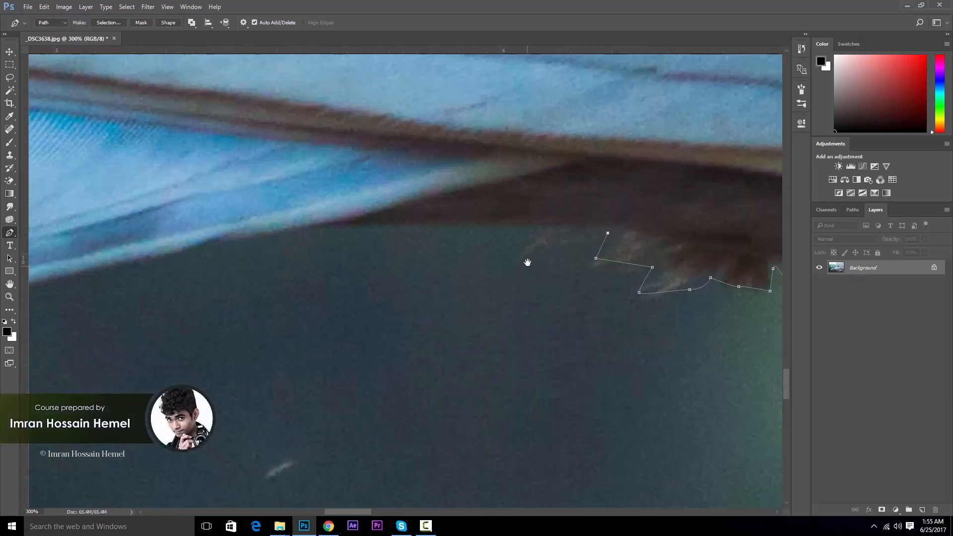
pyautogui.click(412, 224)
pyautogui.click(341, 226)
pyautogui.click(294, 231)
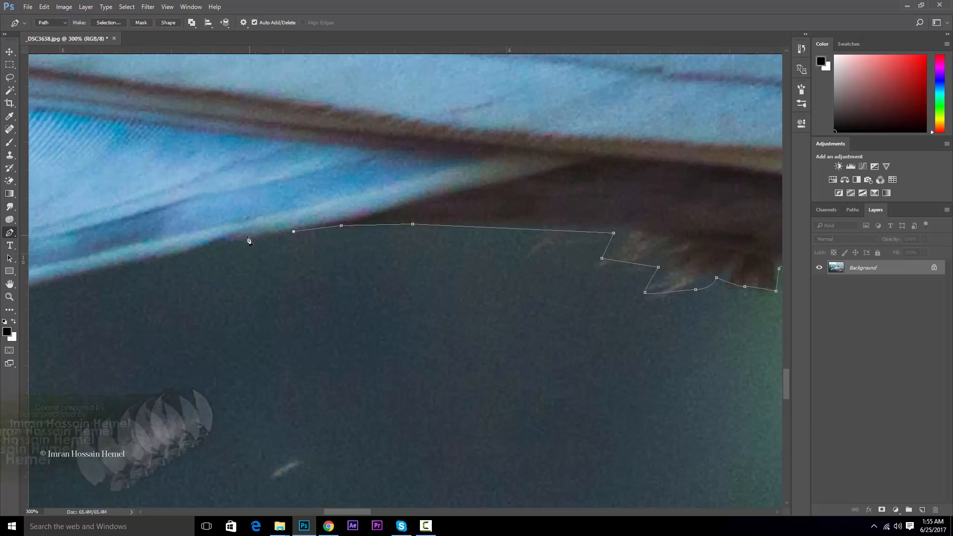
pyautogui.click(234, 241)
pyautogui.click(198, 251)
# - Trace the blue tail feather's lower edge to the small folded feather, adding a curved corner point before it
pyautogui.moveTo(268, 296); pyautogui.dragTo(599, 313)
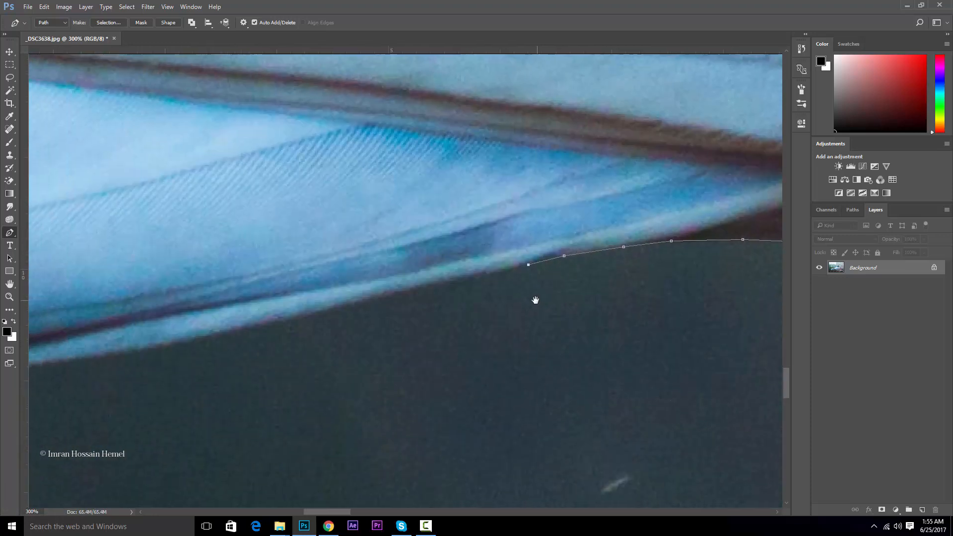
pyautogui.click(273, 329)
pyautogui.moveTo(272, 326); pyautogui.dragTo(479, 323)
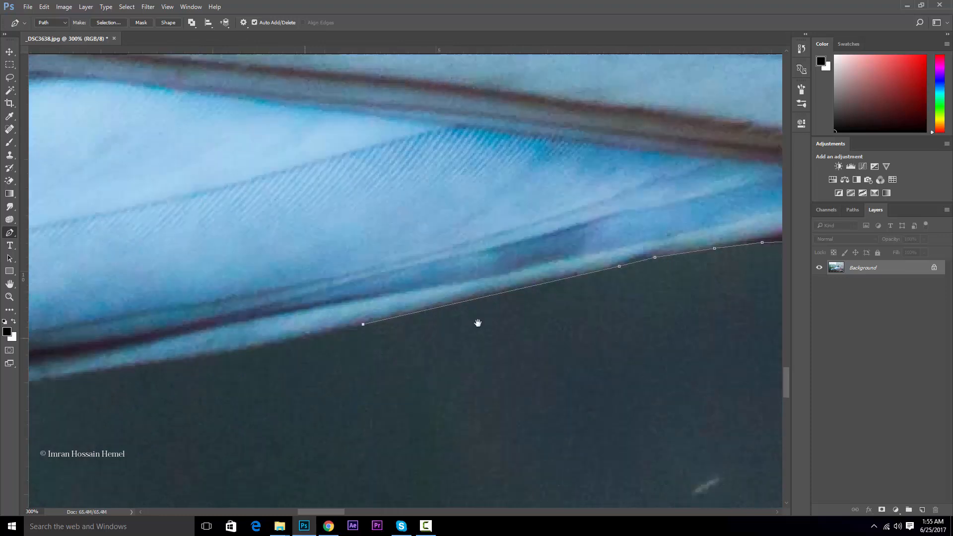
pyautogui.moveTo(328, 339); pyautogui.dragTo(255, 334)
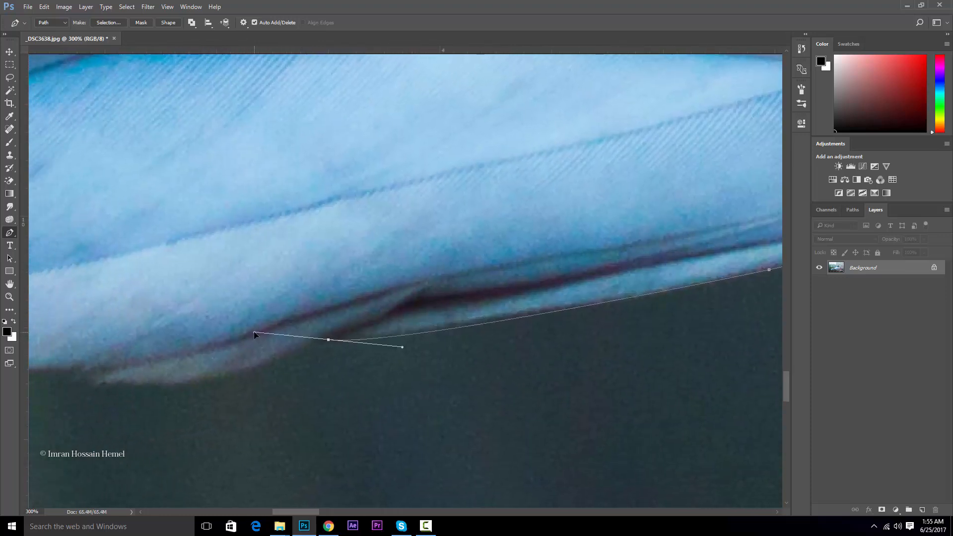
pyautogui.keyDown('alt'); pyautogui.click(328, 339); pyautogui.keyUp('alt')
pyautogui.click(218, 374)
# - Trace the tail's lower edge past the folded feather and around the first ragged notches
pyautogui.moveTo(157, 381); pyautogui.dragTo(614, 334)
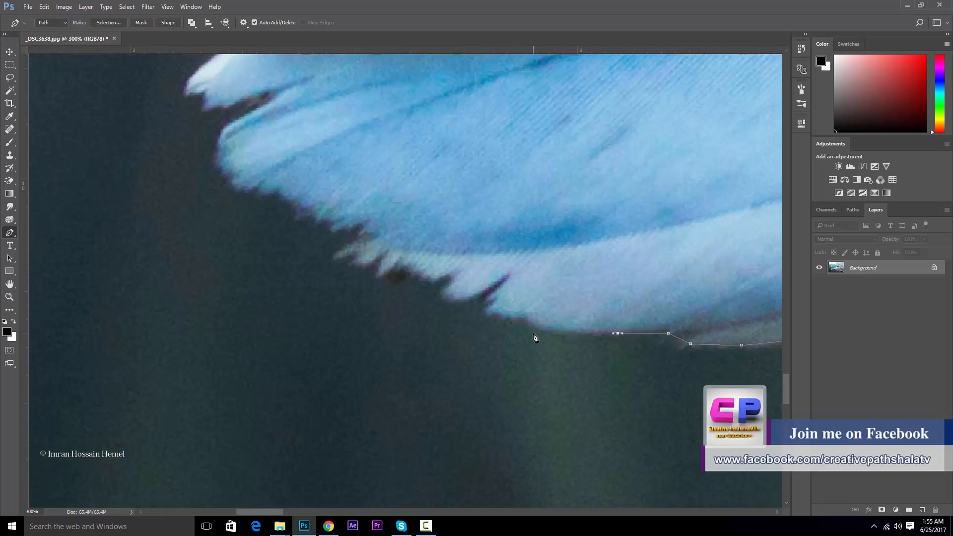
pyautogui.click(531, 330)
pyautogui.click(479, 301)
pyautogui.click(451, 303)
pyautogui.moveTo(433, 284); pyautogui.dragTo(426, 288)
pyautogui.click(399, 276)
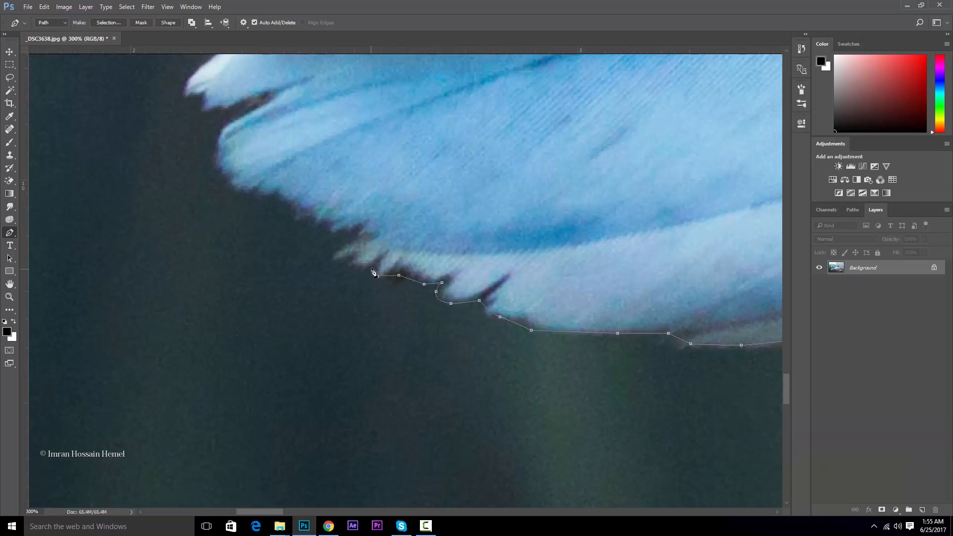
# - Trace the remaining ragged tail edge up to the base of the rounded blue feather tip
pyautogui.click(350, 265)
pyautogui.moveTo(331, 253); pyautogui.dragTo(350, 238)
pyautogui.click(317, 223)
pyautogui.click(289, 210)
pyautogui.click(268, 196)
pyautogui.click(245, 190)
pyautogui.hotkey('ctrl', 'alt', 'z')
pyautogui.moveTo(225, 177); pyautogui.dragTo(228, 185)
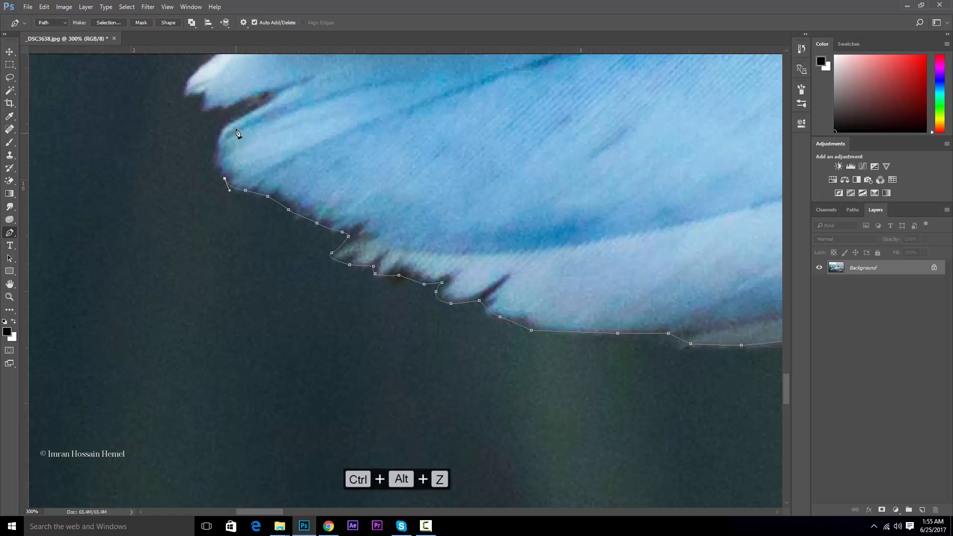
# - Curve the path around the rounded blue feather tip and into the notch above it
pyautogui.moveTo(222, 128); pyautogui.dragTo(233, 198)
pyautogui.click(259, 104)
pyautogui.click(250, 112)
pyautogui.hotkey('ctrl', 'alt', 'z')
# - Outline the tip of the uppermost tail feather, from the notch around to its upper edge
pyautogui.click(187, 99)
pyautogui.click(183, 89)
pyautogui.click(190, 74)
pyautogui.click(235, 174)
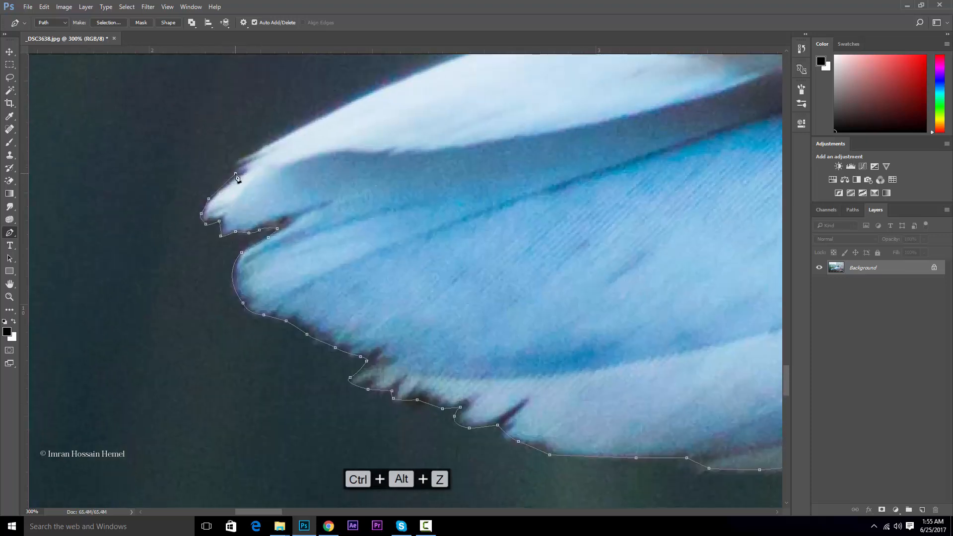
pyautogui.click(238, 169)
pyautogui.click(243, 160)
pyautogui.click(267, 148)
pyautogui.click(287, 134)
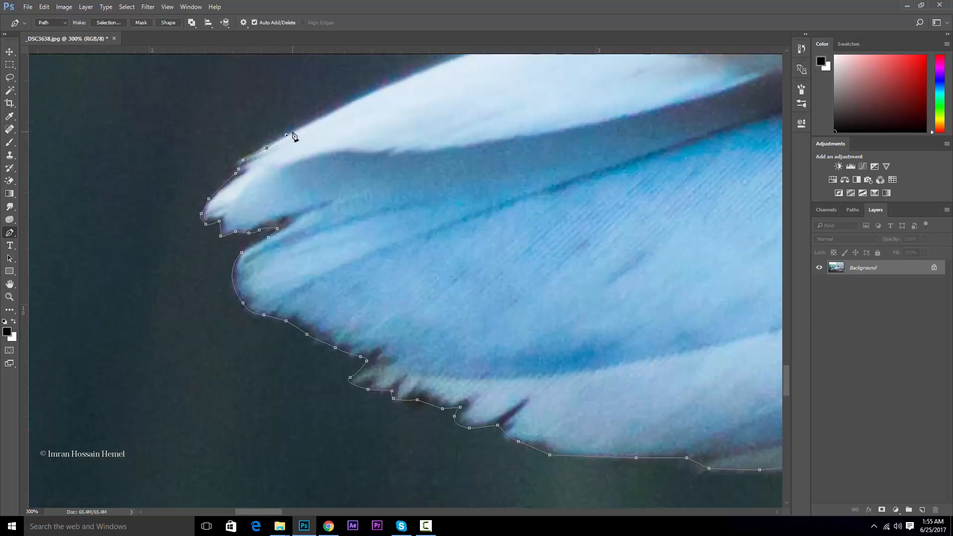
pyautogui.hotkey('ctrl', 'alt', 'z')
pyautogui.hotkey('ctrl', 'alt', 'z')
# - Trace the white tail feather's upper edge with curved segments to where it meets the grey feathers
pyautogui.moveTo(293, 132); pyautogui.dragTo(311, 123)
pyautogui.keyDown('alt'); pyautogui.click(293, 132); pyautogui.keyUp('alt')
pyautogui.moveTo(367, 220); pyautogui.dragTo(261, 402)
pyautogui.moveTo(454, 205); pyautogui.dragTo(618, 166)
pyautogui.hotkey('ctrl', 'alt', 'z')
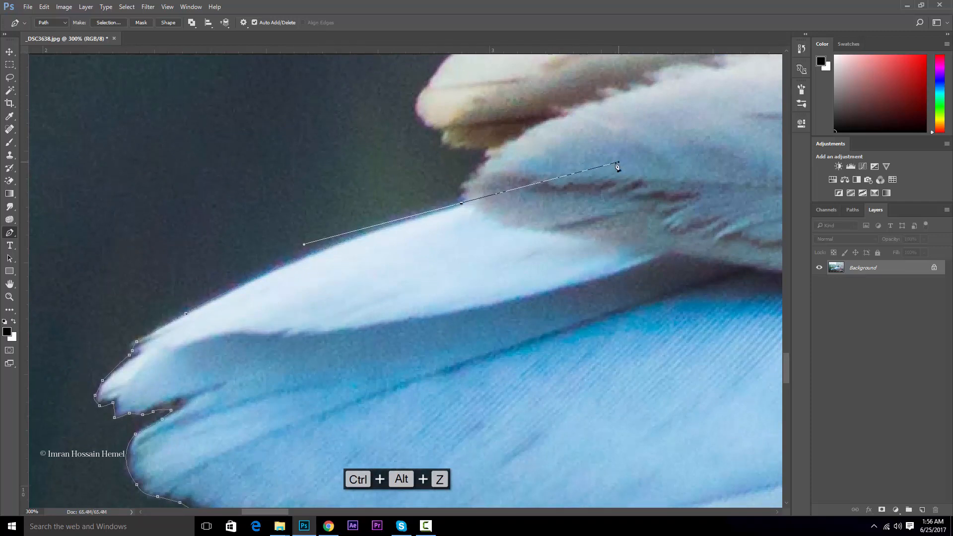
pyautogui.keyDown('alt'); pyautogui.click(461, 203); pyautogui.keyUp('alt')
# - Trace the edge of the grey feathers up to the underside of the cream wing tip
pyautogui.click(459, 191)
pyautogui.moveTo(471, 173); pyautogui.dragTo(455, 150)
pyautogui.click(485, 156)
pyautogui.click(473, 151)
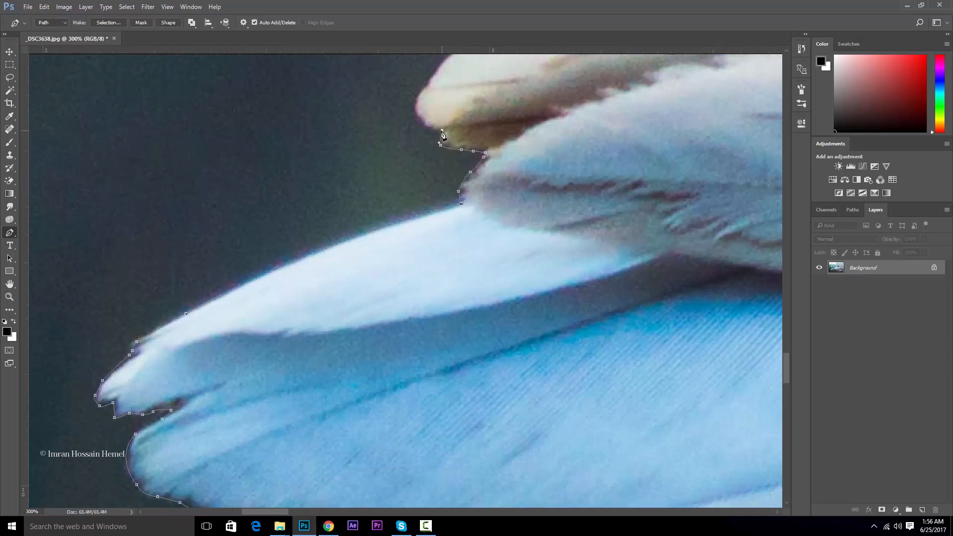
# - Trace around the cream wing tip and along its white upper edge past the small dark spot
pyautogui.moveTo(424, 110); pyautogui.dragTo(373, 255)
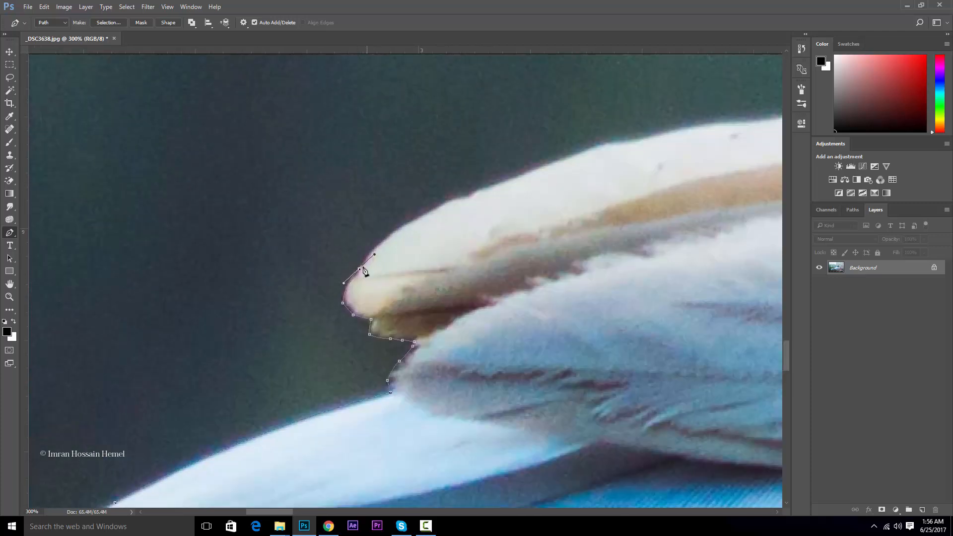
pyautogui.moveTo(468, 196); pyautogui.dragTo(359, 196)
pyautogui.keyDown('alt'); pyautogui.click(468, 196); pyautogui.keyUp('alt')
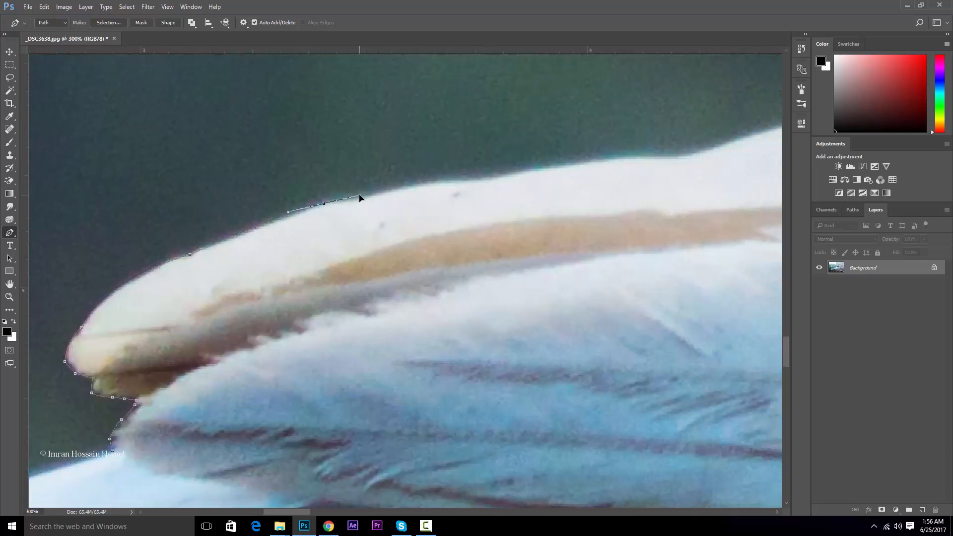
pyautogui.click(365, 195)
pyautogui.click(422, 182)
pyautogui.click(456, 179)
pyautogui.click(485, 179)
pyautogui.click(534, 168)
# - Trace the wing's upper edge through the shallow dip above the brown band
pyautogui.moveTo(502, 214); pyautogui.dragTo(453, 233)
pyautogui.keyDown('alt'); pyautogui.click(393, 231); pyautogui.keyUp('alt')
pyautogui.click(421, 227)
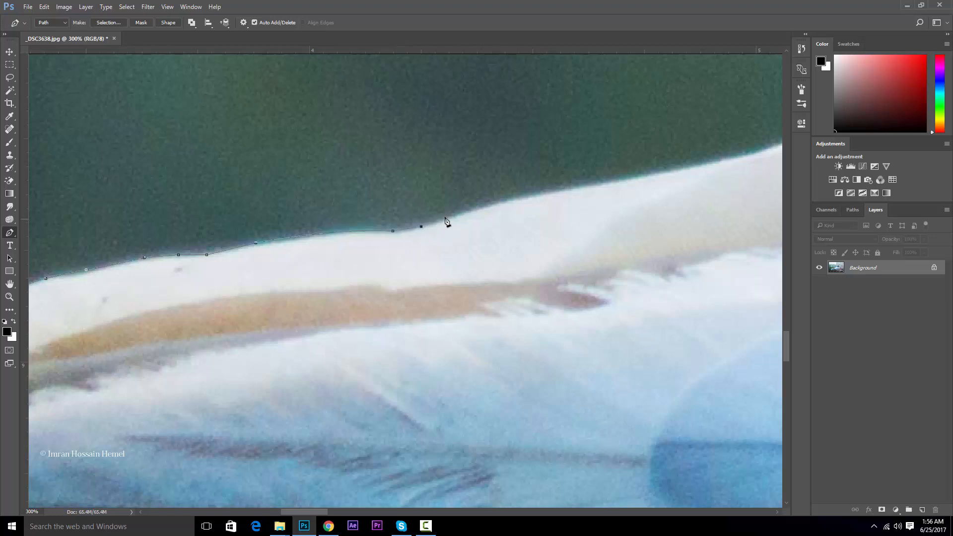
pyautogui.click(447, 217)
# - Trace the rising white wing edge above the beige shading with two curved corner points
pyautogui.moveTo(547, 206); pyautogui.dragTo(272, 285)
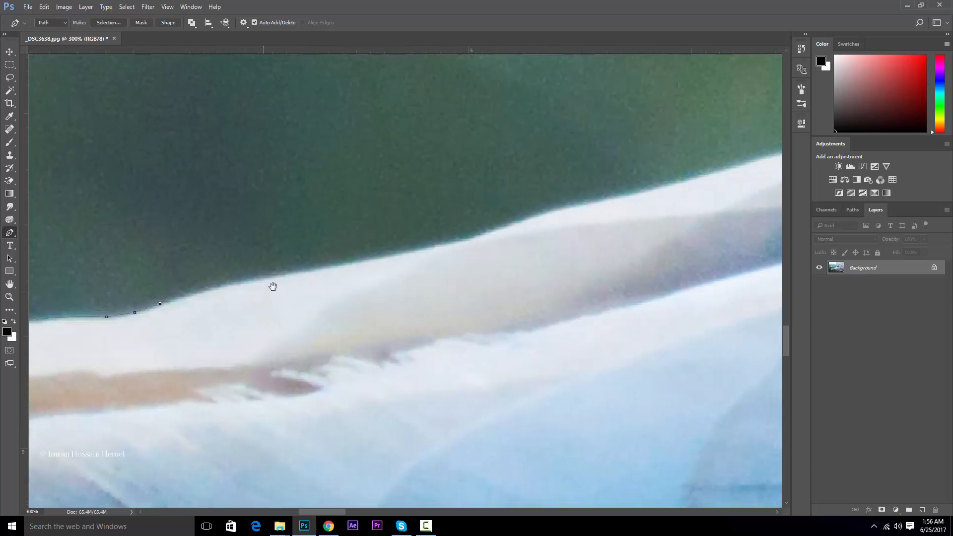
pyautogui.moveTo(369, 260); pyautogui.dragTo(481, 247)
pyautogui.keyDown('alt'); pyautogui.click(369, 260); pyautogui.keyUp('alt')
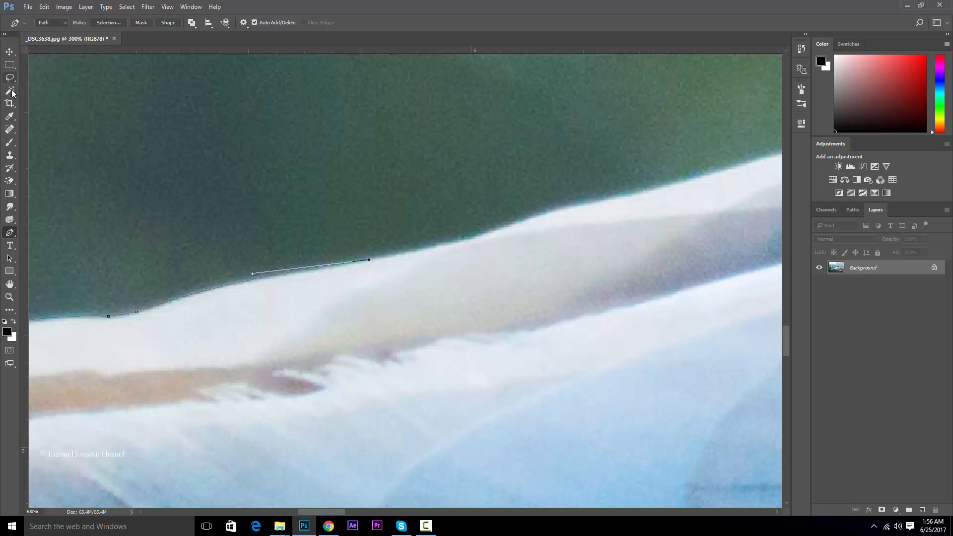
pyautogui.moveTo(472, 239); pyautogui.dragTo(501, 230)
pyautogui.keyDown('alt'); pyautogui.click(474, 238); pyautogui.keyUp('alt')
# - Continue the path along the white wing edge to the bend where the next feather overlaps
pyautogui.moveTo(659, 208); pyautogui.dragTo(403, 259)
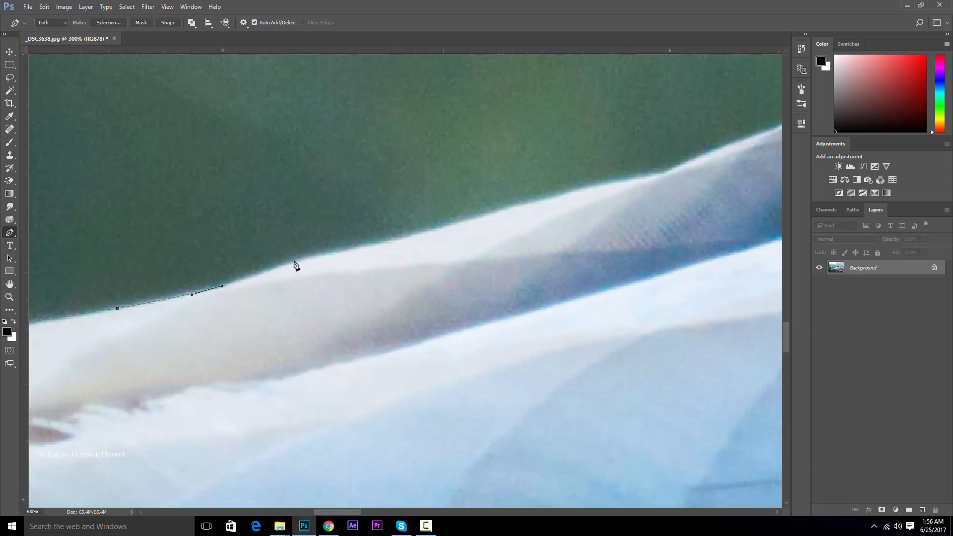
pyautogui.click(265, 272)
pyautogui.click(295, 260)
pyautogui.click(324, 253)
pyautogui.click(403, 238)
pyautogui.click(479, 215)
pyautogui.click(520, 202)
pyautogui.click(579, 191)
pyautogui.moveTo(612, 182); pyautogui.dragTo(372, 281)
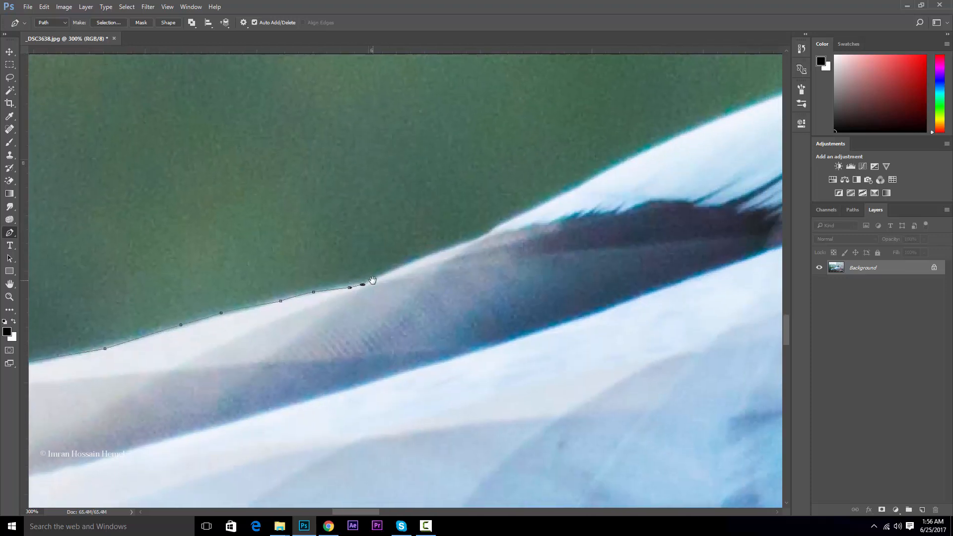
pyautogui.click(424, 256)
pyautogui.click(460, 243)
pyautogui.hotkey('ctrl', 'alt', 'z')
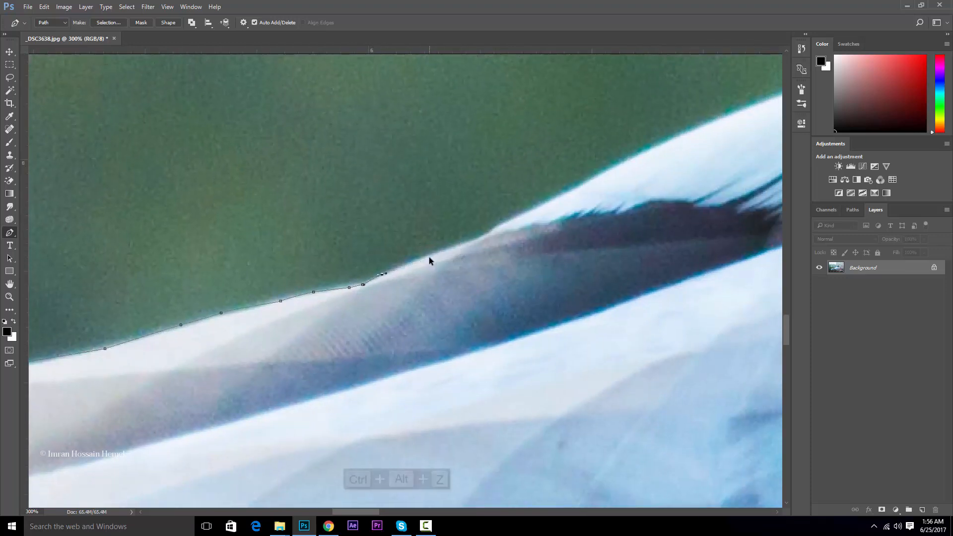
# - Trace the wing edge from the overlap bend along the white feathers above the dark gap
pyautogui.click(423, 256)
pyautogui.click(461, 242)
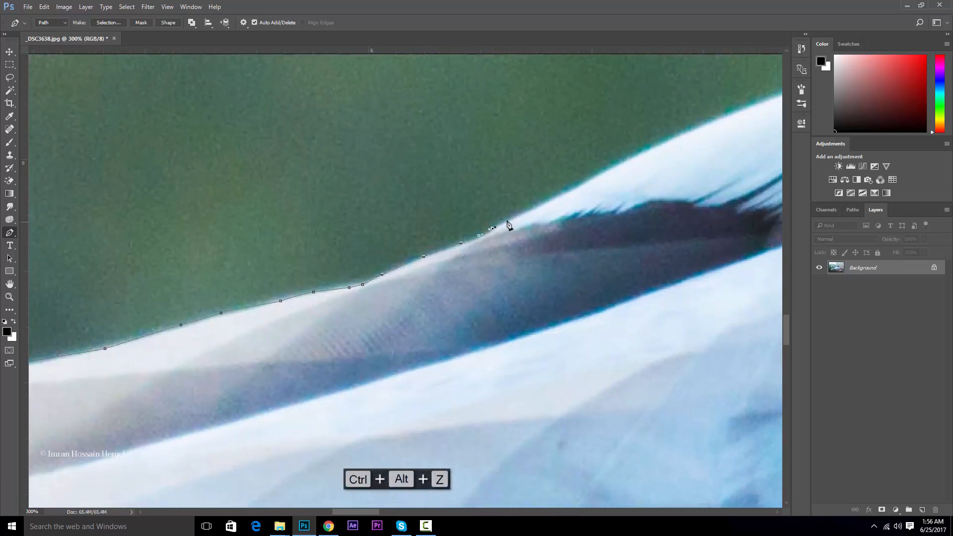
pyautogui.moveTo(514, 229); pyautogui.dragTo(275, 306)
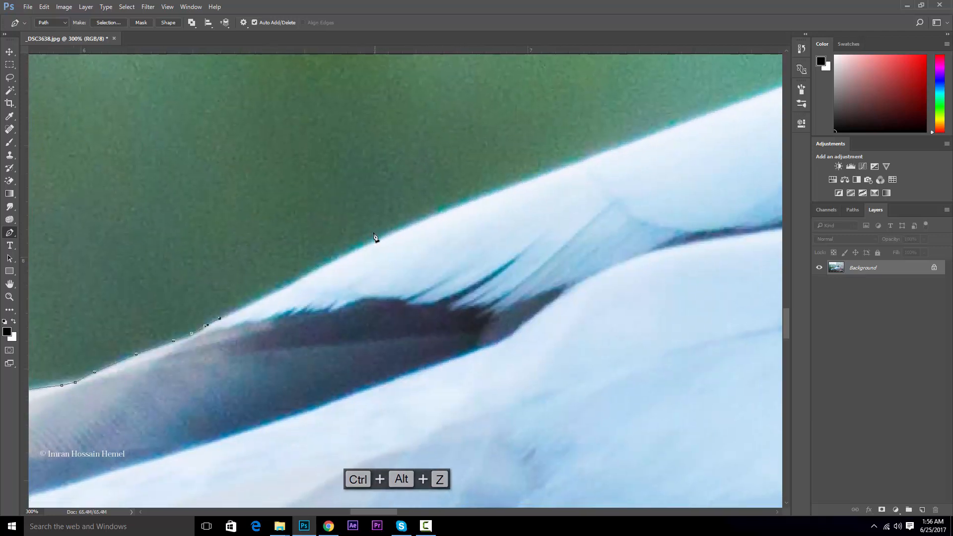
pyautogui.click(343, 256)
pyautogui.moveTo(513, 184); pyautogui.dragTo(536, 178)
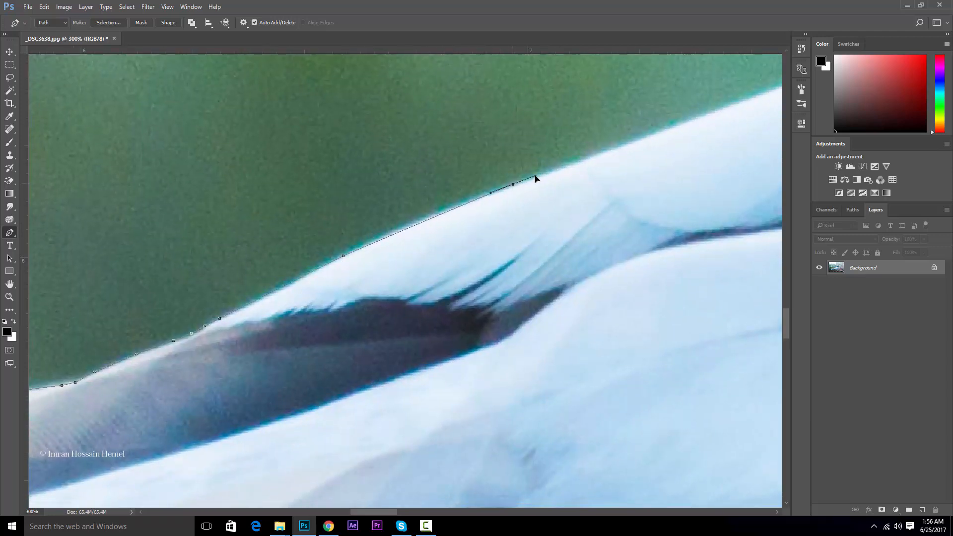
# - Trace the nearly straight white back edge from the green background to the grey-blue background
pyautogui.moveTo(650, 133); pyautogui.dragTo(328, 248)
pyautogui.click(328, 251)
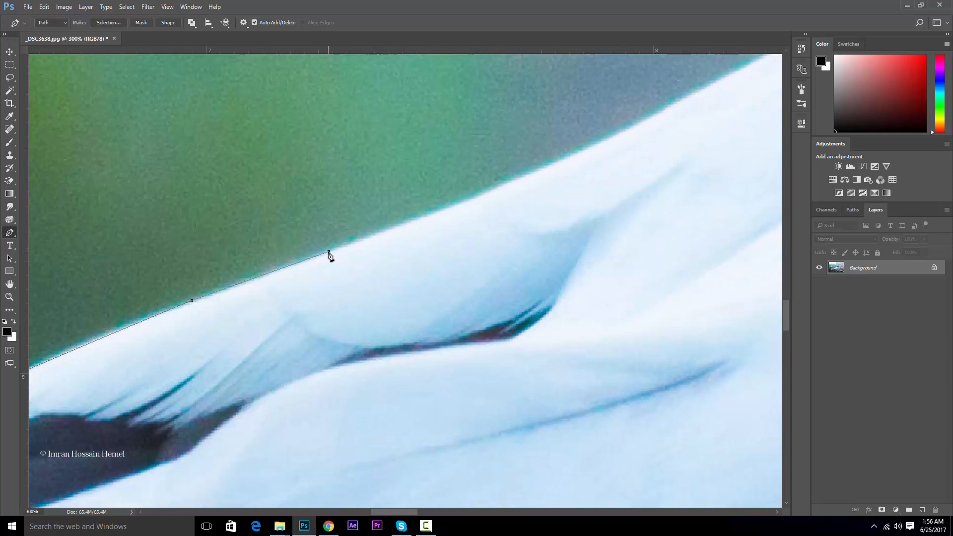
pyautogui.click(426, 216)
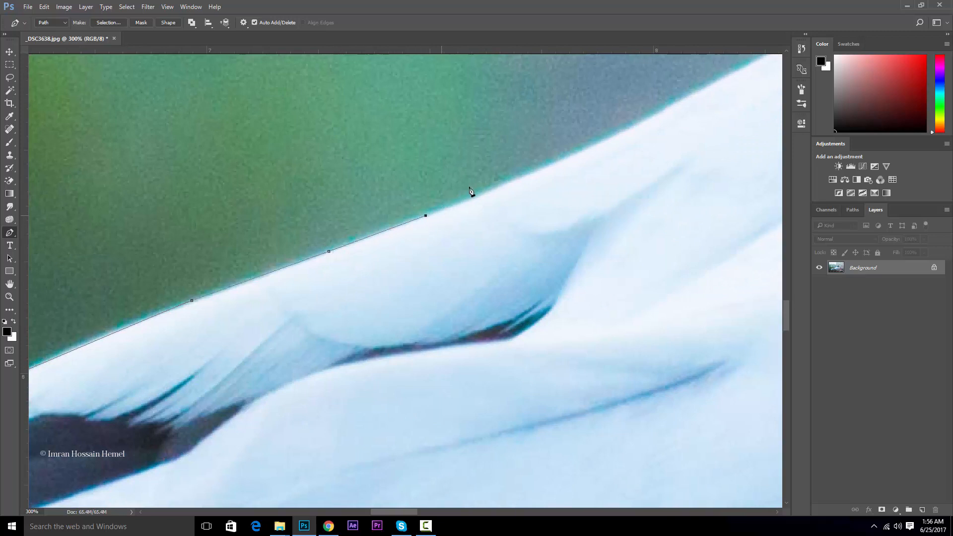
pyautogui.click(524, 173)
pyautogui.click(584, 151)
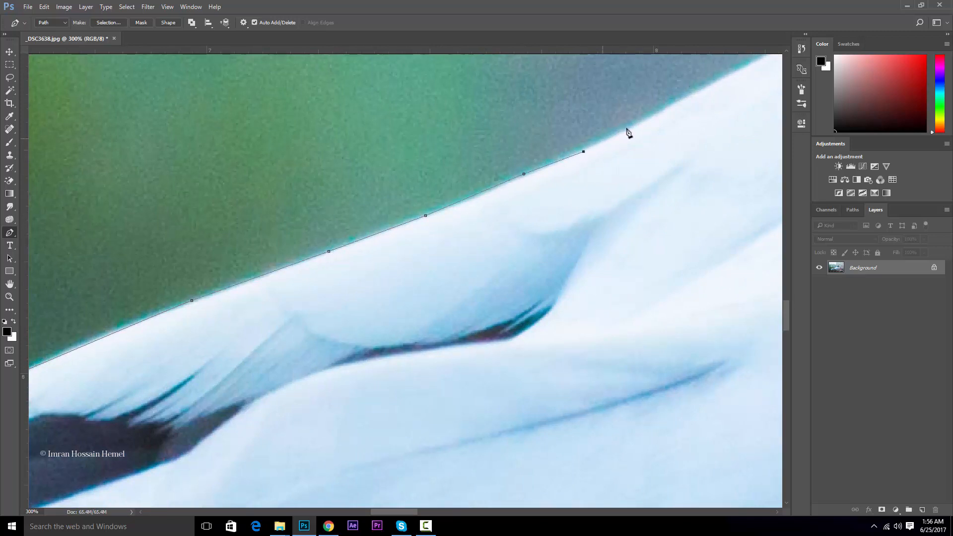
pyautogui.click(656, 112)
# - Trace the steeper stretch of the white back, ending in a curved corner point at the slight bend
pyautogui.moveTo(575, 151); pyautogui.dragTo(179, 317)
pyautogui.click(376, 218)
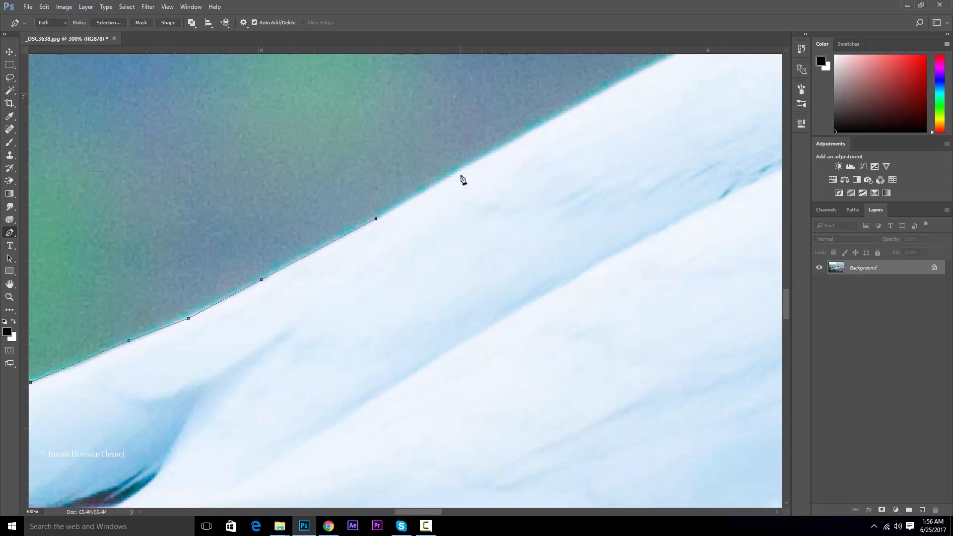
pyautogui.click(463, 169)
pyautogui.moveTo(566, 139); pyautogui.dragTo(319, 239)
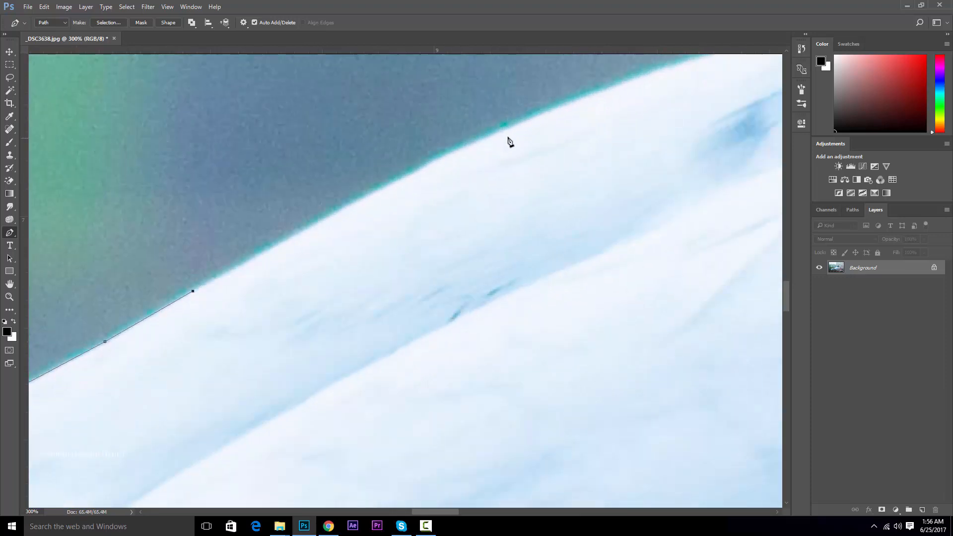
pyautogui.moveTo(493, 133); pyautogui.dragTo(545, 119)
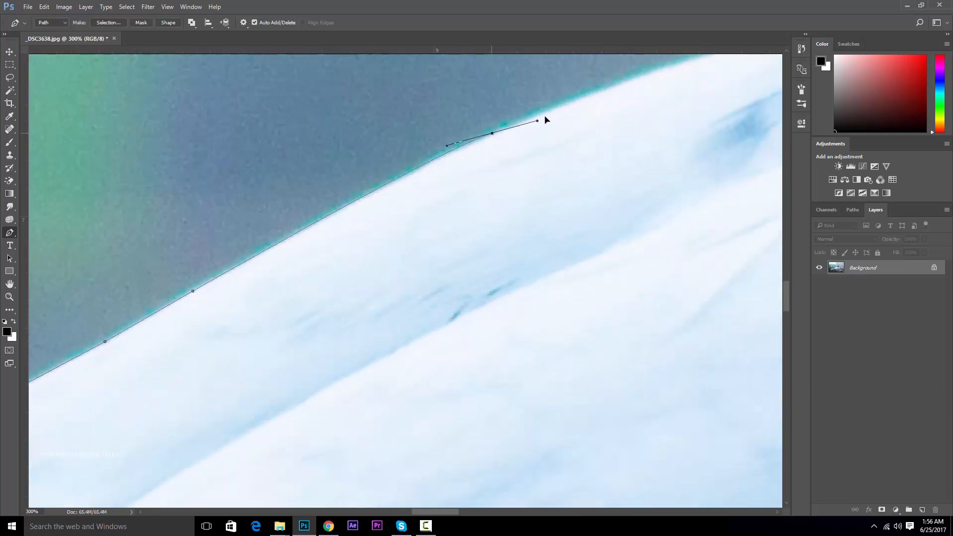
pyautogui.keyDown('alt'); pyautogui.click(493, 133); pyautogui.keyUp('alt')
# - Trace the white back's gently rising edge to just before the base of the neck
pyautogui.moveTo(614, 132); pyautogui.dragTo(258, 305)
pyautogui.moveTo(363, 223); pyautogui.dragTo(459, 188)
pyautogui.keyDown('alt'); pyautogui.click(363, 223); pyautogui.keyUp('alt')
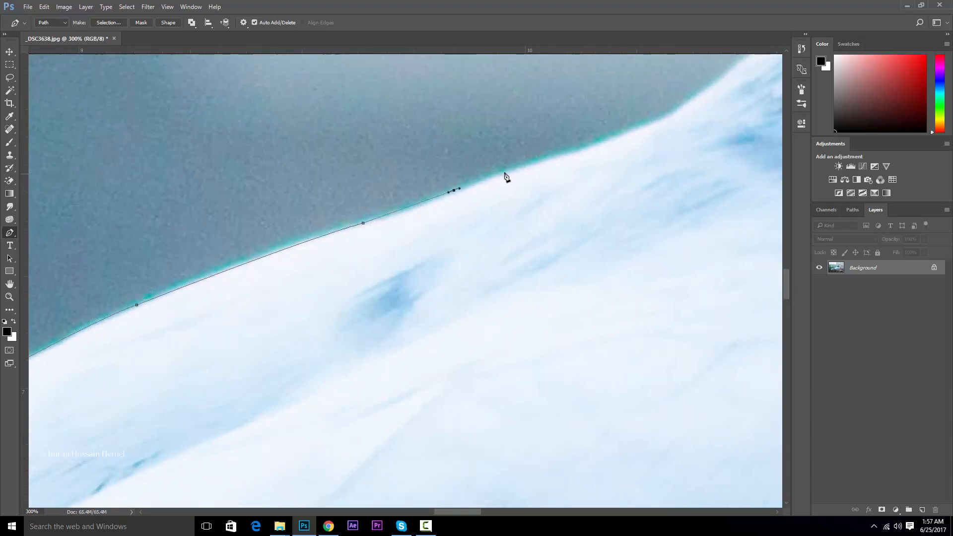
pyautogui.moveTo(507, 171); pyautogui.dragTo(514, 169)
pyautogui.click(552, 160)
pyautogui.moveTo(585, 148); pyautogui.dragTo(597, 144)
pyautogui.click(628, 135)
# - Trace the edge from the base of the neck up the white feathers to where the blue neck plumage begins
pyautogui.moveTo(661, 120); pyautogui.dragTo(330, 273)
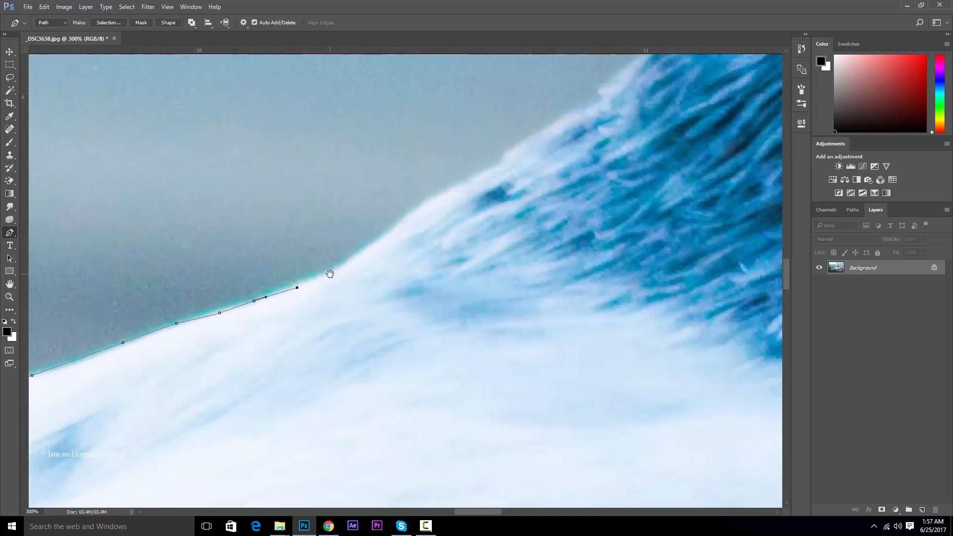
pyautogui.click(331, 274)
pyautogui.click(347, 258)
pyautogui.click(385, 235)
pyautogui.moveTo(413, 213); pyautogui.dragTo(447, 191)
pyautogui.click(476, 177)
pyautogui.click(490, 165)
pyautogui.click(498, 157)
pyautogui.click(511, 146)
# - Trace the edge from the upper white feathers to the start of the blue neck plumage with closely spaced anchor points
pyautogui.moveTo(574, 153); pyautogui.dragTo(462, 258)
pyautogui.click(463, 213)
pyautogui.click(479, 197)
pyautogui.click(489, 183)
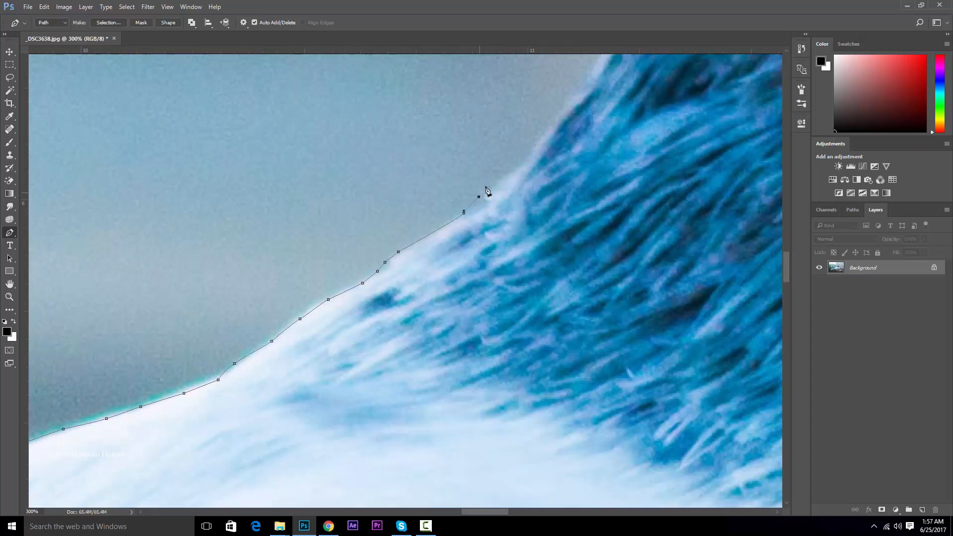
pyautogui.click(514, 166)
pyautogui.moveTo(529, 147); pyautogui.dragTo(442, 247)
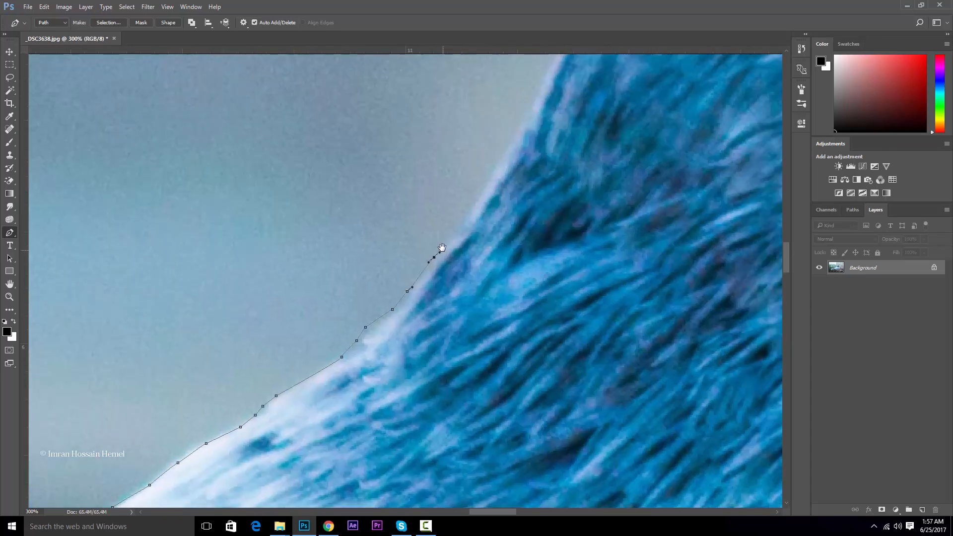
# - Trace the steep, nearly straight edge of the blue nape up toward the back of the head
pyautogui.click(497, 168)
pyautogui.moveTo(546, 102); pyautogui.dragTo(348, 319)
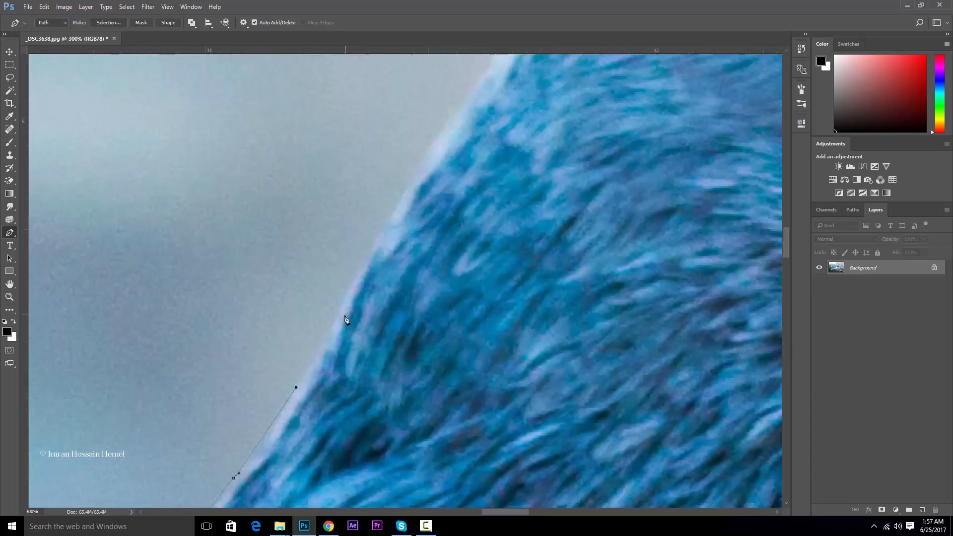
pyautogui.click(325, 339)
pyautogui.moveTo(386, 219); pyautogui.dragTo(395, 203)
# - Trace the back and crown of the head with two long curves, removing the outgoing handle at each anchor point
pyautogui.moveTo(494, 65); pyautogui.dragTo(312, 236)
pyautogui.hotkey('ctrl', '-')
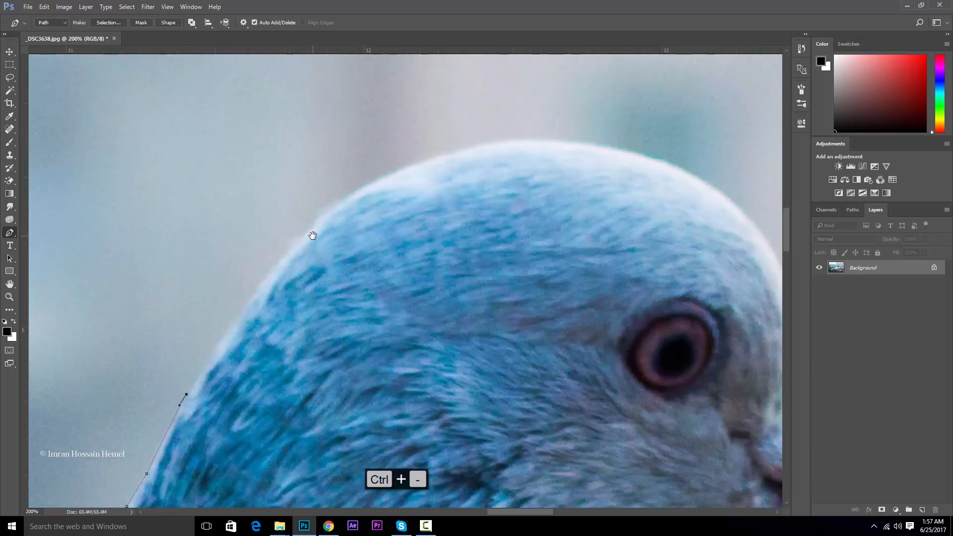
pyautogui.moveTo(358, 189); pyautogui.dragTo(428, 159)
pyautogui.keyDown('alt'); pyautogui.click(358, 190); pyautogui.keyUp('alt')
pyautogui.moveTo(672, 170); pyautogui.dragTo(691, 257)
pyautogui.keyDown('alt'); pyautogui.click(516, 186); pyautogui.keyUp('alt')
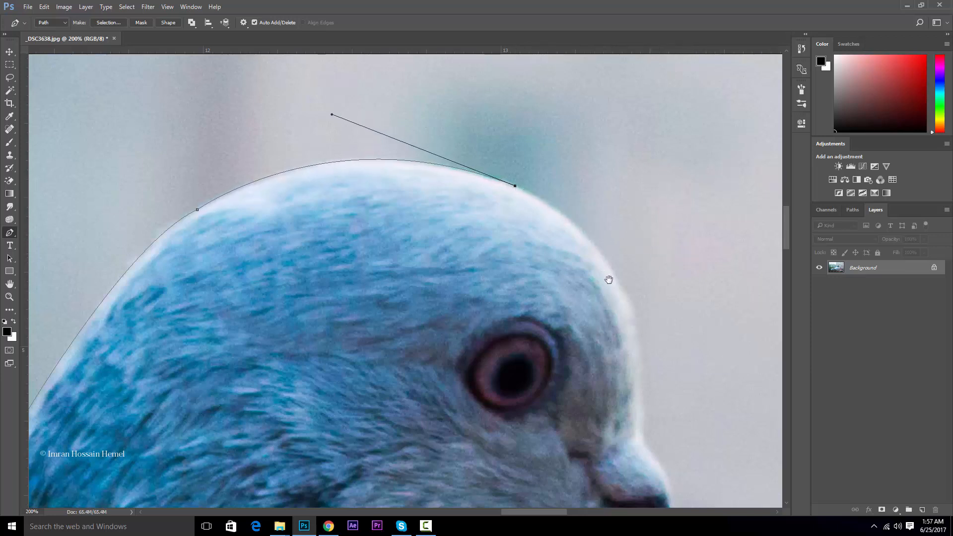
# - Trace the forehead down past the bulge above the beak and close the path at its starting point
pyautogui.moveTo(623, 300); pyautogui.dragTo(538, 217)
pyautogui.moveTo(553, 251); pyautogui.dragTo(461, 278)
pyautogui.keyDown('alt'); pyautogui.click(552, 251); pyautogui.keyUp('alt')
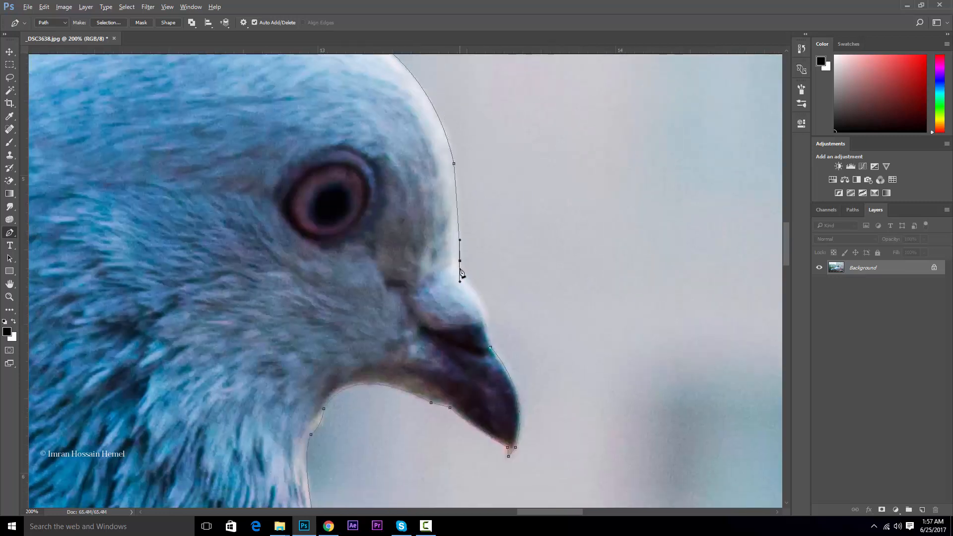
pyautogui.keyDown('alt'); pyautogui.click(461, 260); pyautogui.keyUp('alt')
pyautogui.click(464, 275)
pyautogui.moveTo(491, 348); pyautogui.dragTo(493, 398)
# - Examine the closed path around the whole pigeon, including a close view of the head and beak
pyautogui.hotkey('ctrl', '-')
pyautogui.hotkey('ctrl', '-')
pyautogui.hotkey('ctrl', '-')
pyautogui.hotkey('ctrl', '-')
pyautogui.hotkey('ctrl', '-')
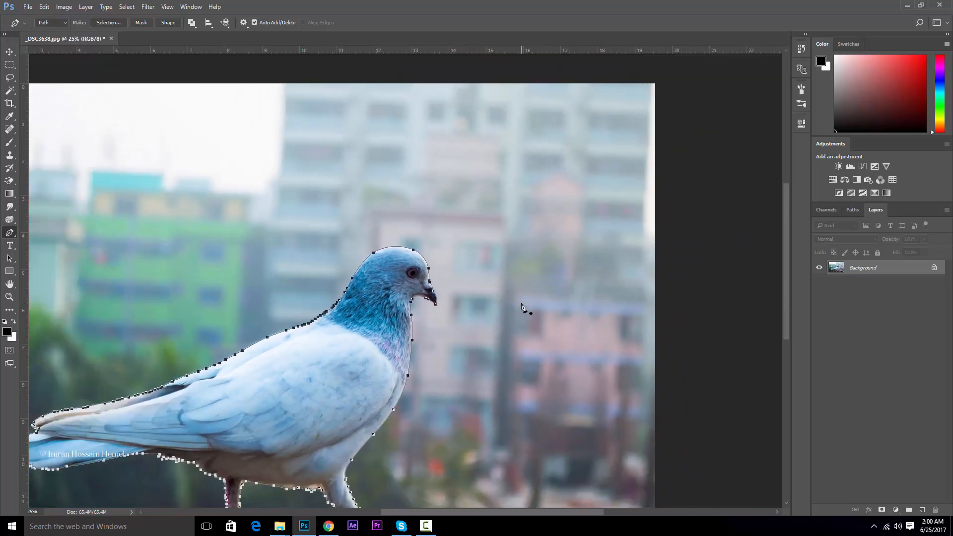
pyautogui.hotkey('ctrl', '+')
pyautogui.hotkey('ctrl', '+')
pyautogui.hotkey('ctrl', '+')
pyautogui.hotkey('ctrl', '+')
pyautogui.hotkey('ctrl', '+')
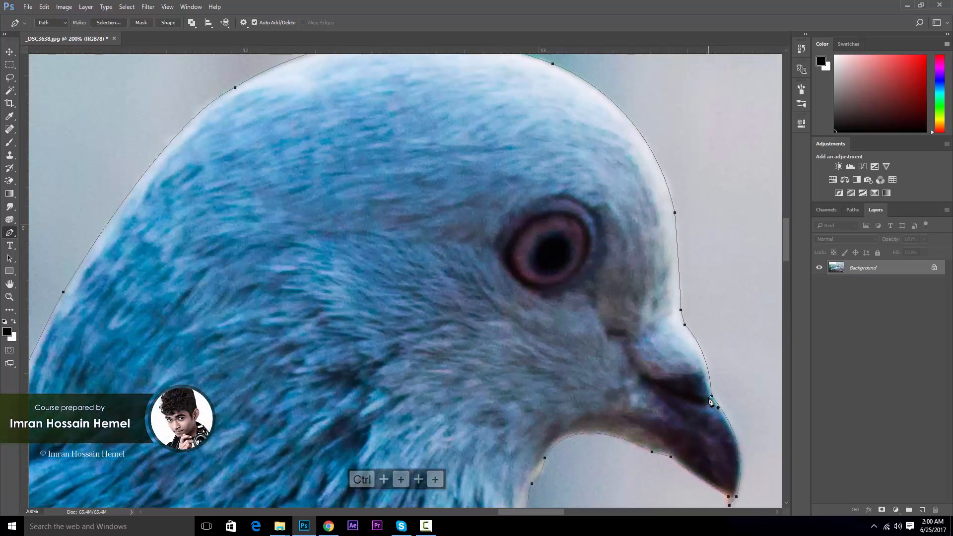
pyautogui.hotkey('ctrl', '-')
pyautogui.hotkey('ctrl', '-')
pyautogui.hotkey('ctrl', '-')
pyautogui.hotkey('ctrl', '-')
pyautogui.hotkey('ctrl', '-')
pyautogui.hotkey('ctrl', '-')
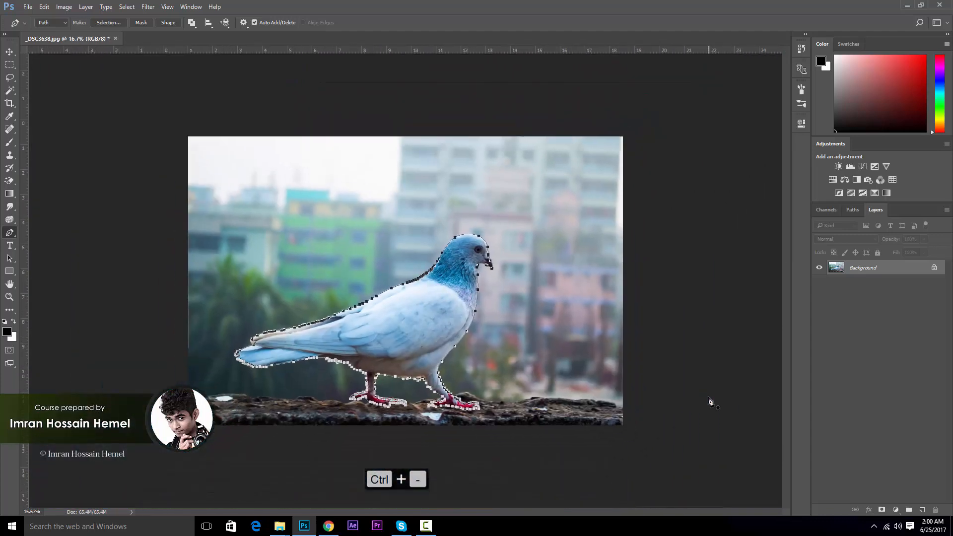
pyautogui.hotkey('ctrl', '-')
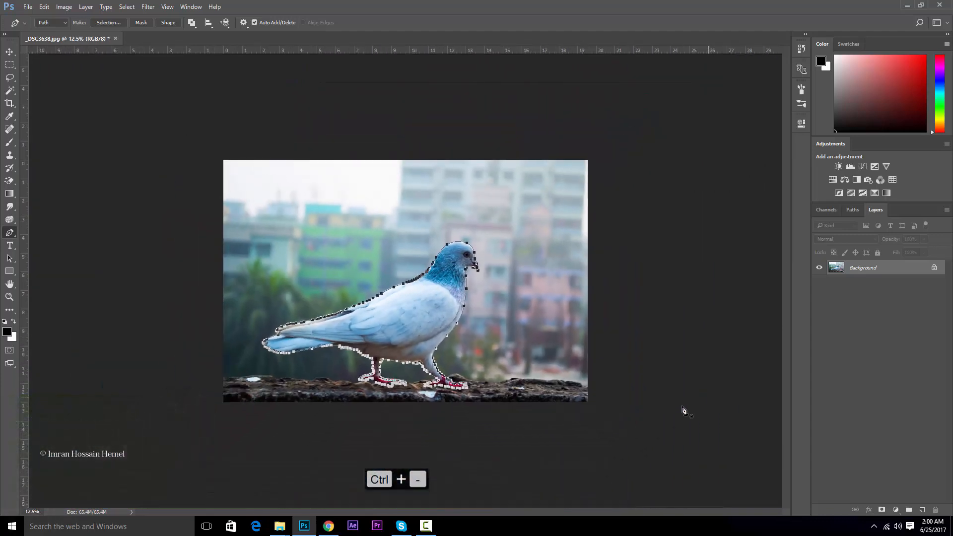
# - Convert the pigeon path into a new anti-aliased selection with a feather radius of 0 pixels
pyautogui.rightClick(419, 314)
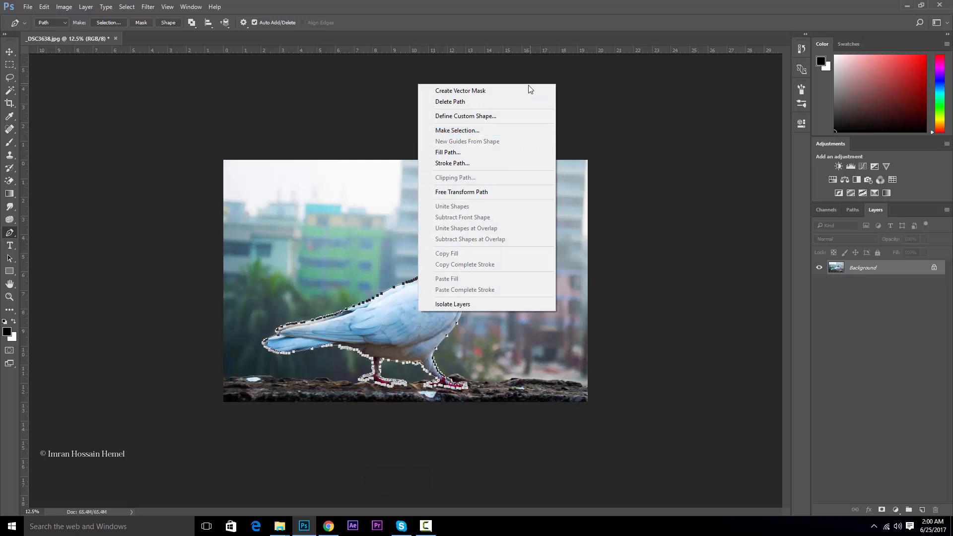
pyautogui.click(464, 130)
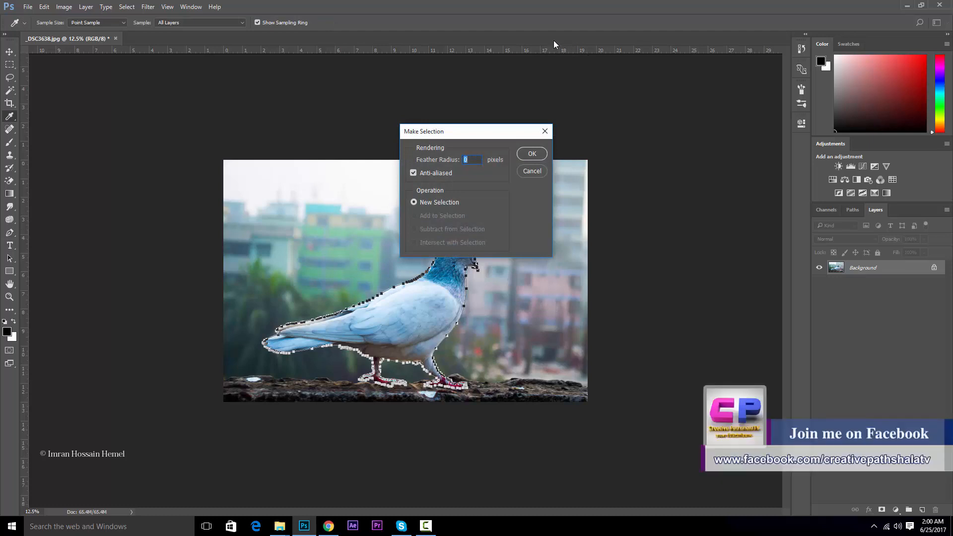
pyautogui.press('Return')
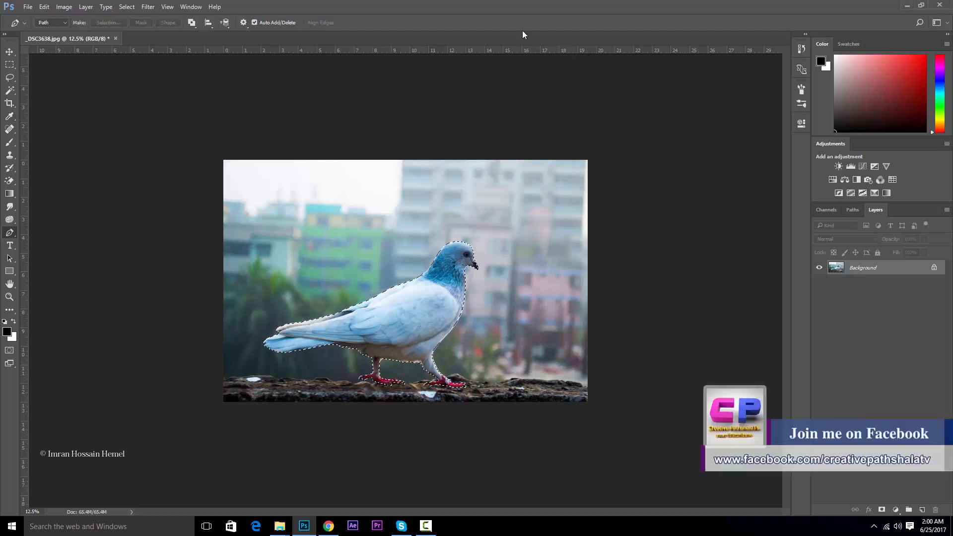
# - Copy the selected pigeon from the Background onto a new layer
pyautogui.press('m')
pyautogui.hotkey('ctrl', '+')
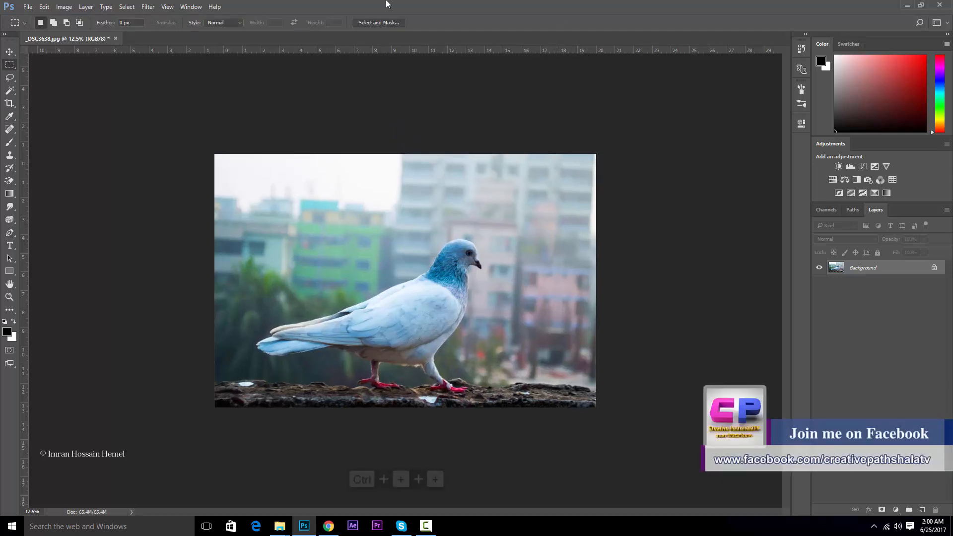
pyautogui.hotkey('ctrl', '+')
pyautogui.hotkey('ctrl', '+')
pyautogui.press('v')
pyautogui.moveTo(469, 337); pyautogui.dragTo(484, 203)
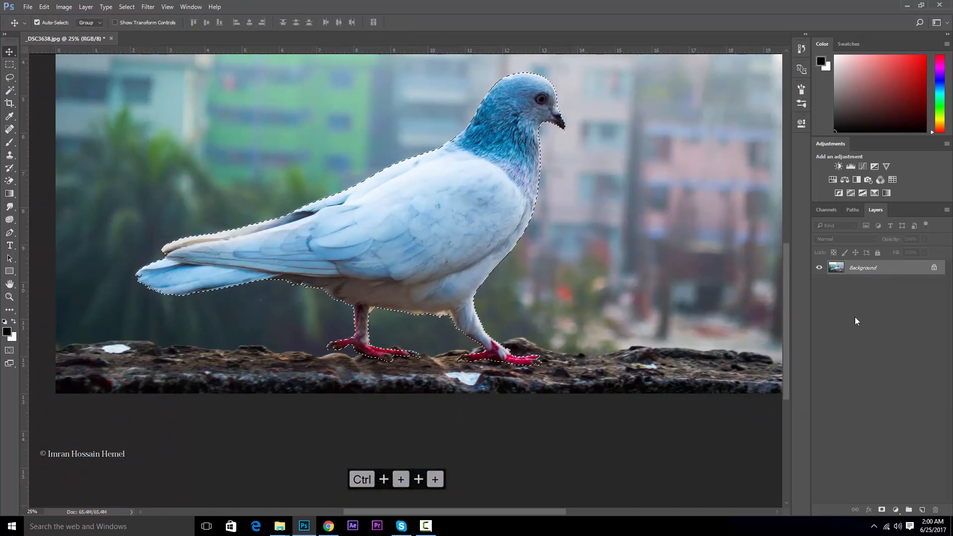
pyautogui.press('ctrl')
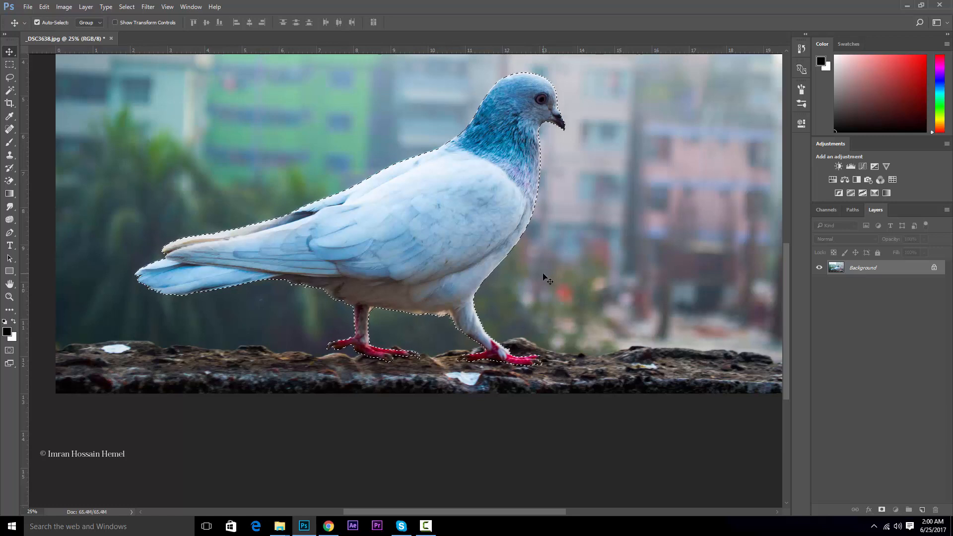
pyautogui.press('ctrl')
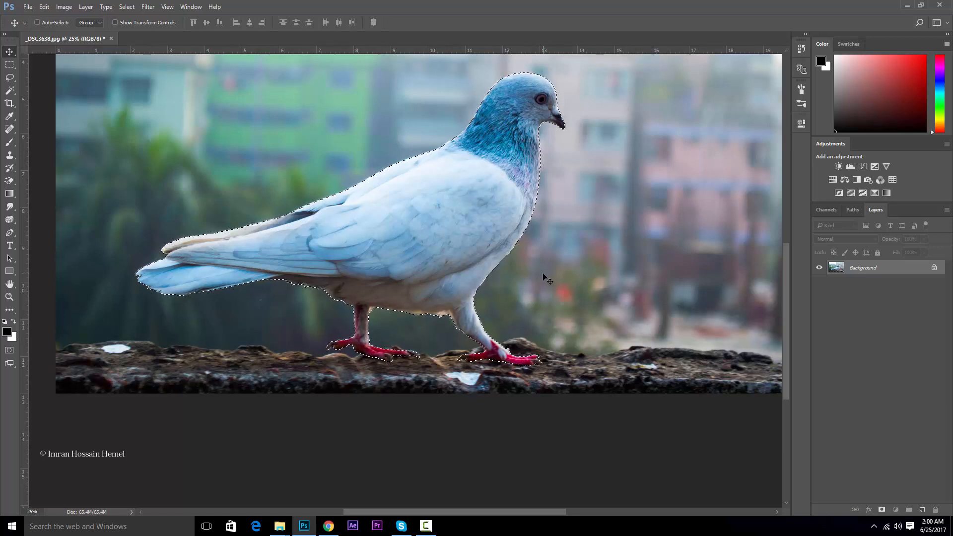
pyautogui.hotkey('ctrl', 'j')
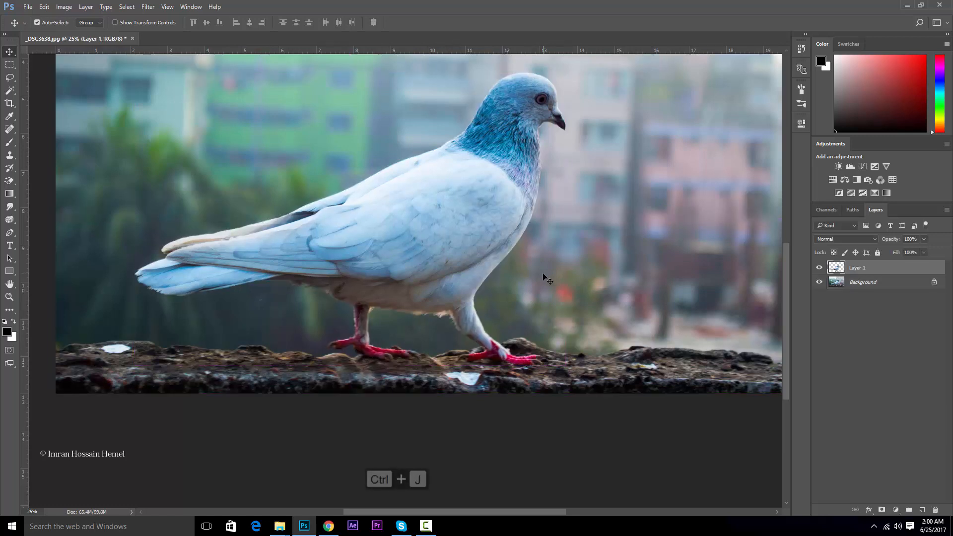
# - Hide the Background layer so only the cut-out pigeon is displayed
pyautogui.click(819, 282)
pyautogui.hotkey('ctrl', '-')
pyautogui.hotkey('ctrl', '-')
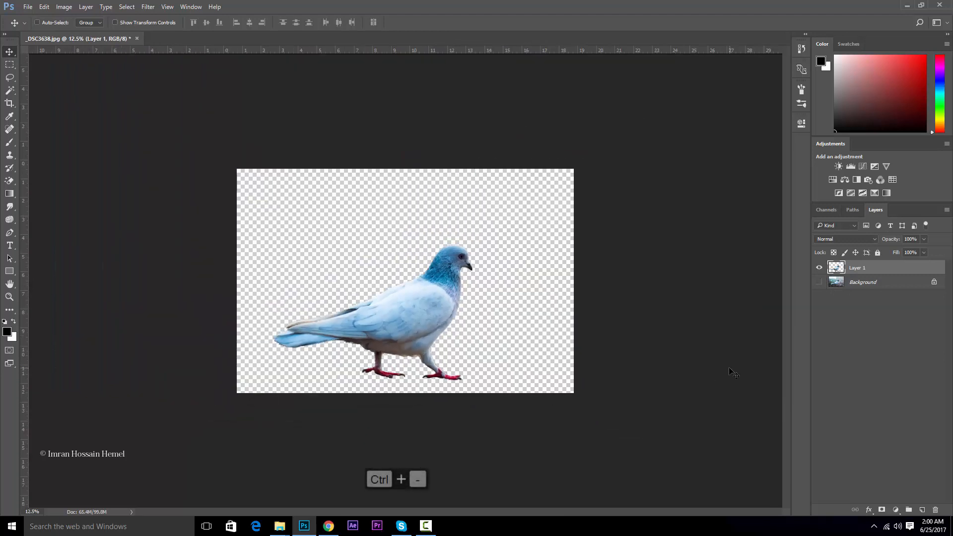
pyautogui.hotkey('ctrl', '-')
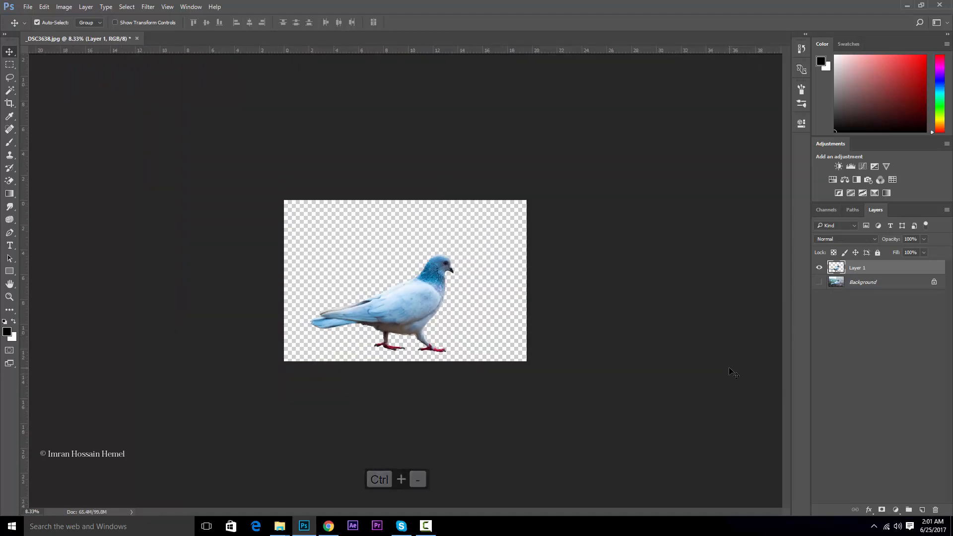
# - Show the pen tool variants and choose the standard Pen Tool
pyautogui.click(10, 233)
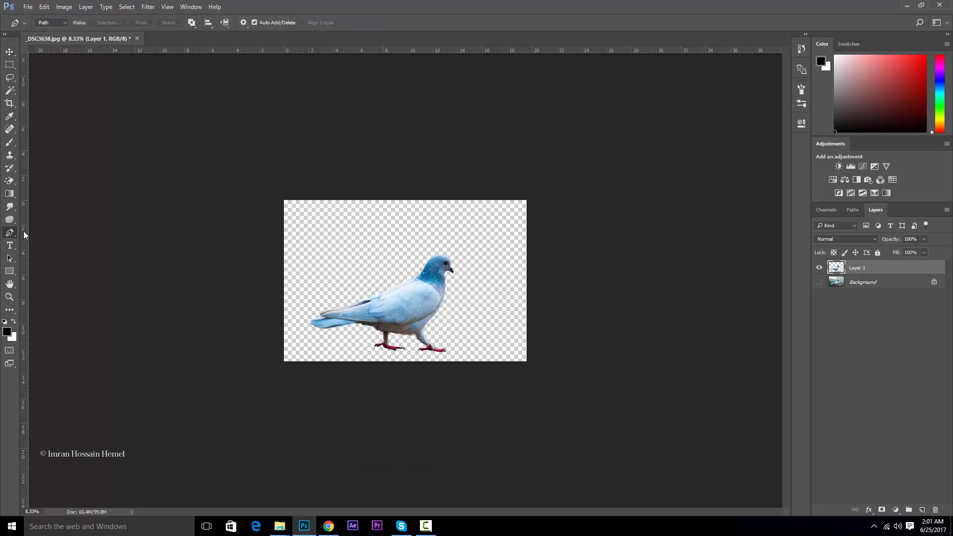
pyautogui.rightClick(10, 233)
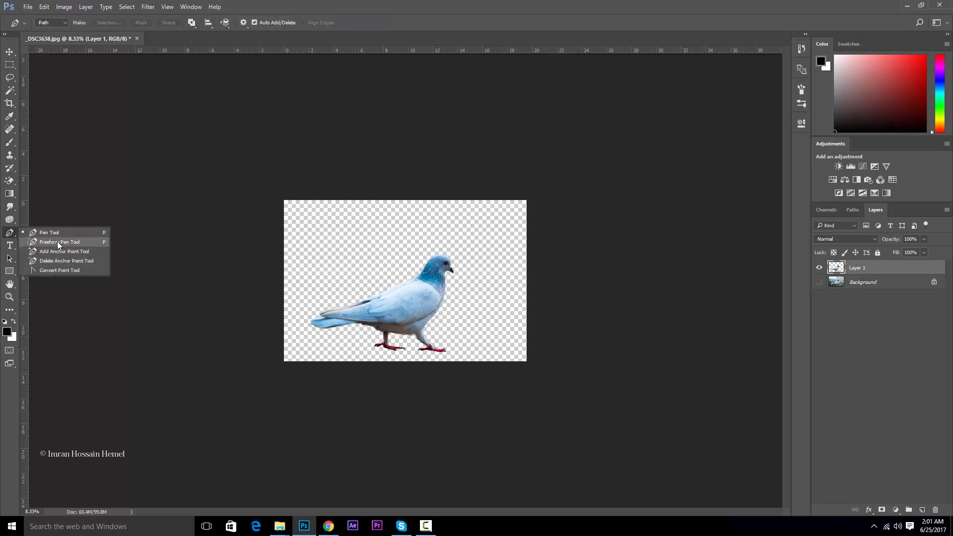
pyautogui.click(49, 234)
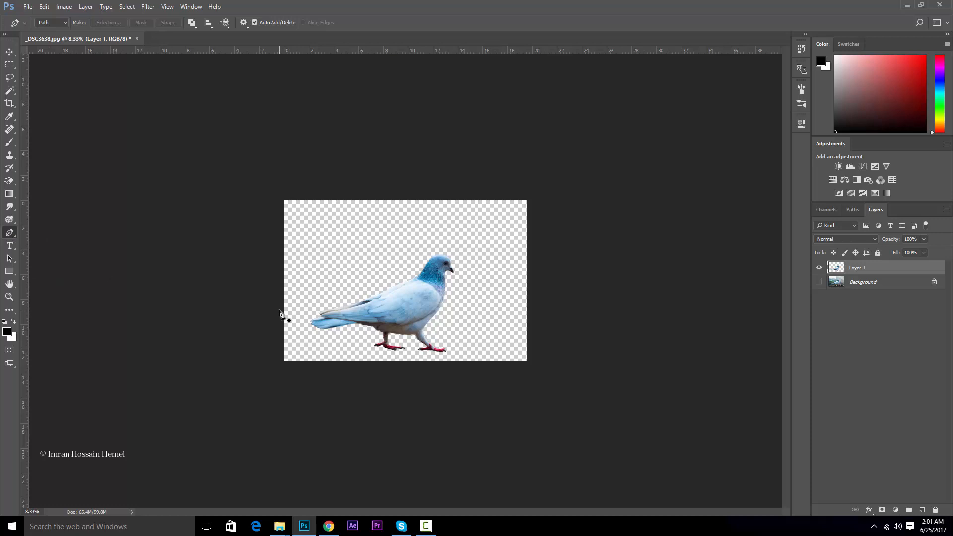
pyautogui.hotkey('ctrl', '+')
pyautogui.hotkey('ctrl', '+')
pyautogui.hotkey('ctrl', '+')
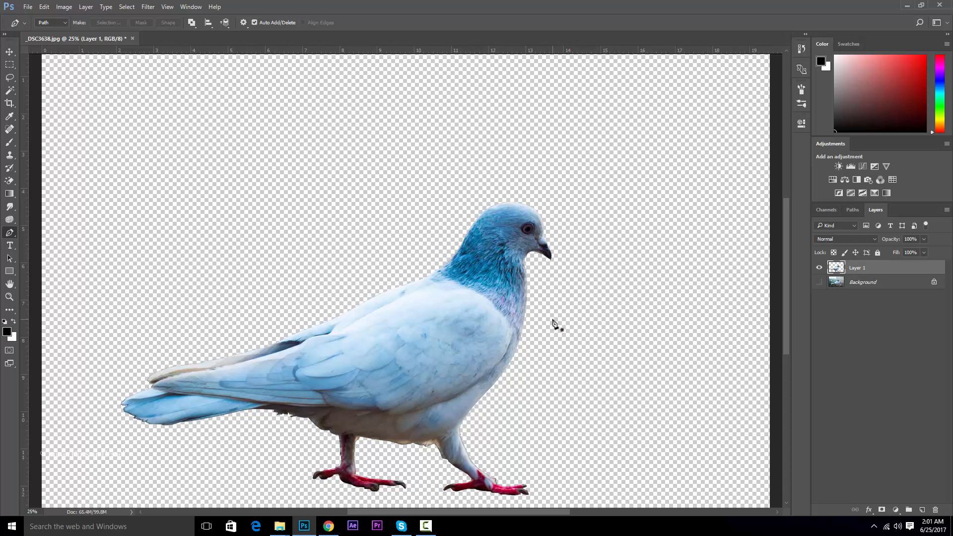
# - Compare the cutout with and without the Background, then load Layer 1's outline as a selection and copy its pixels
pyautogui.click(819, 282)
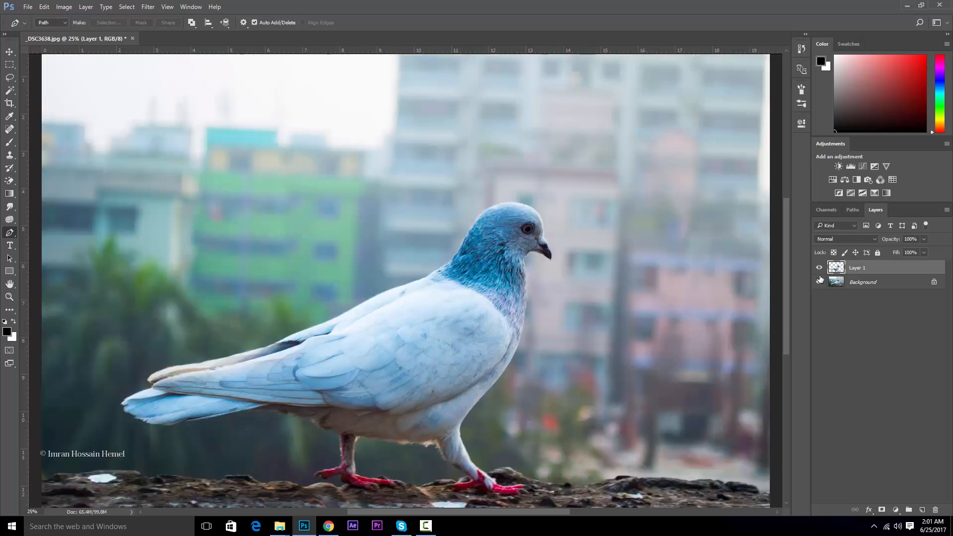
pyautogui.click(819, 282)
pyautogui.keyDown('ctrl'); pyautogui.click(836, 267); pyautogui.keyUp('ctrl')
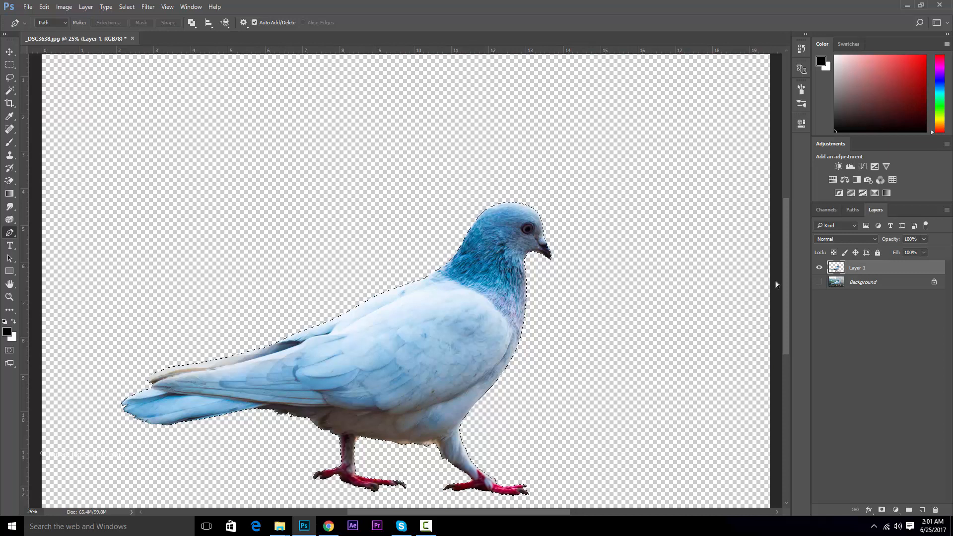
pyautogui.hotkey('ctrl', 'c')
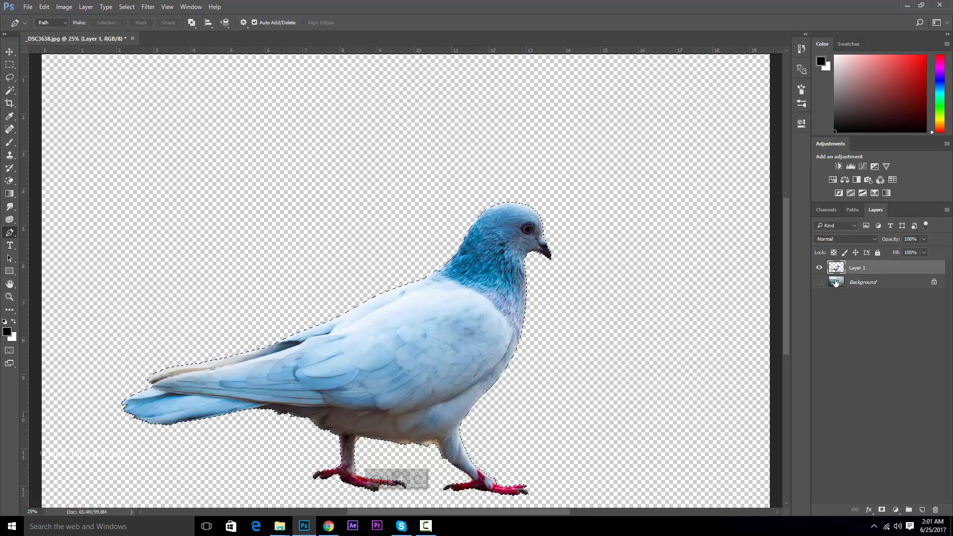
# - Make the Background the active layer, hiding Layer 1 and showing the Background
pyautogui.click(838, 282)
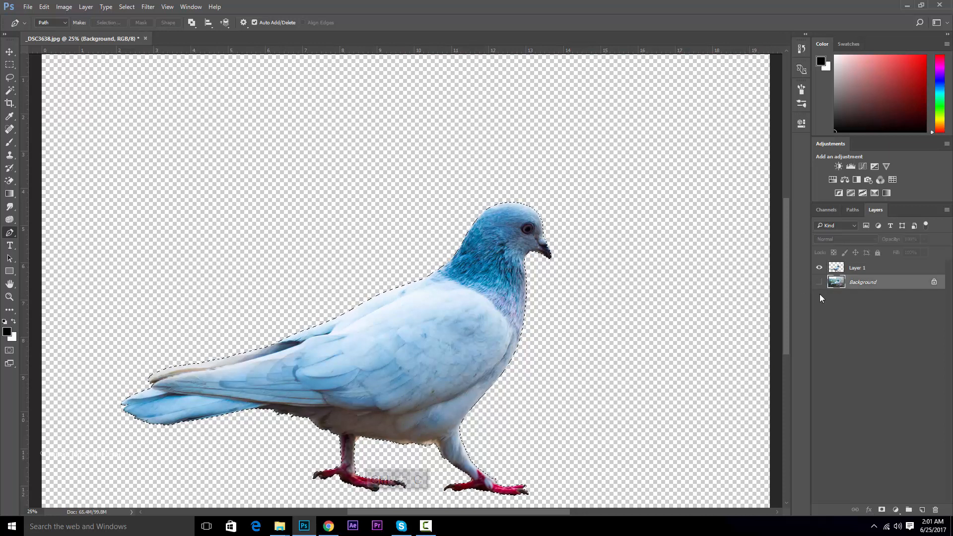
pyautogui.hotkey('ctrl', '-')
pyautogui.click(820, 268)
pyautogui.click(819, 282)
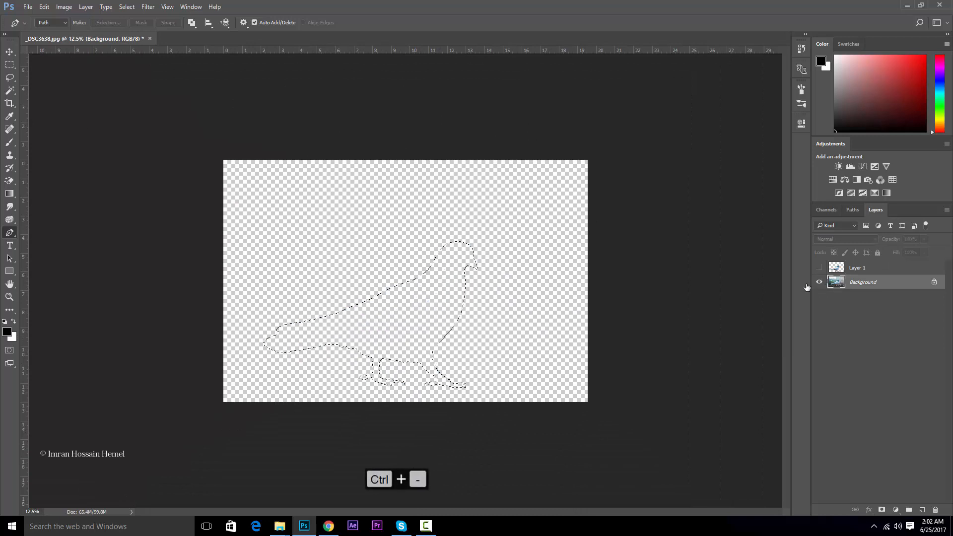
pyautogui.hotkey('ctrl', '-')
pyautogui.hotkey('ctrl', '+')
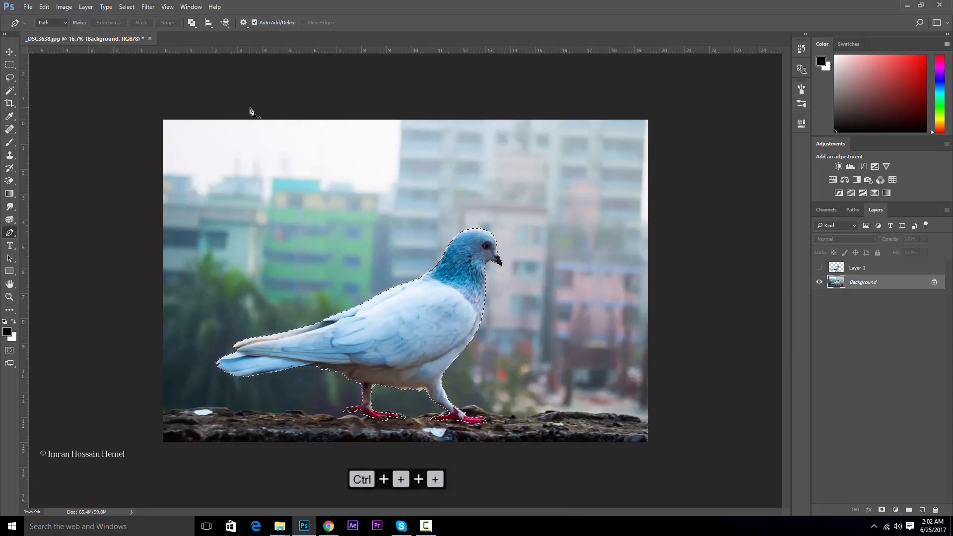
pyautogui.press('i')
pyautogui.hotkey('shift', 'F5')
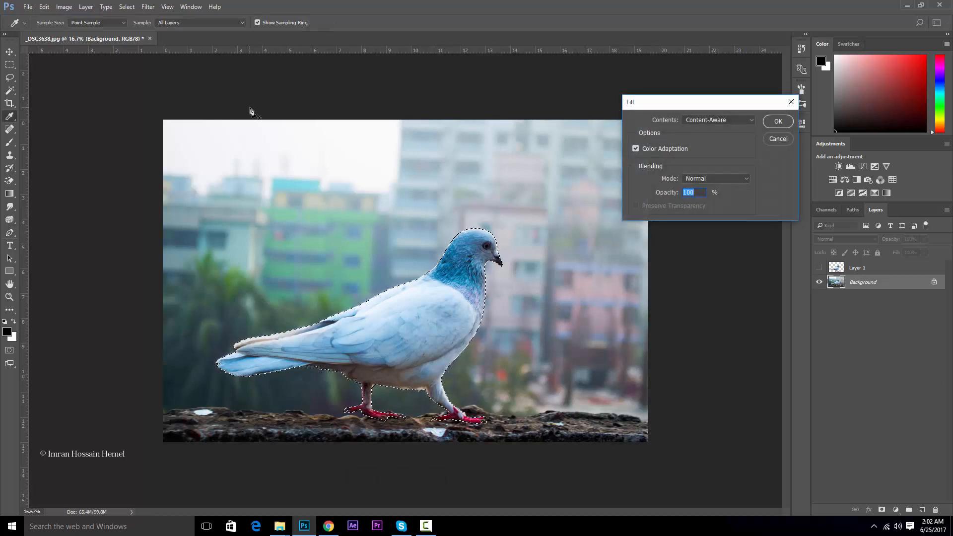
pyautogui.press('Escape')
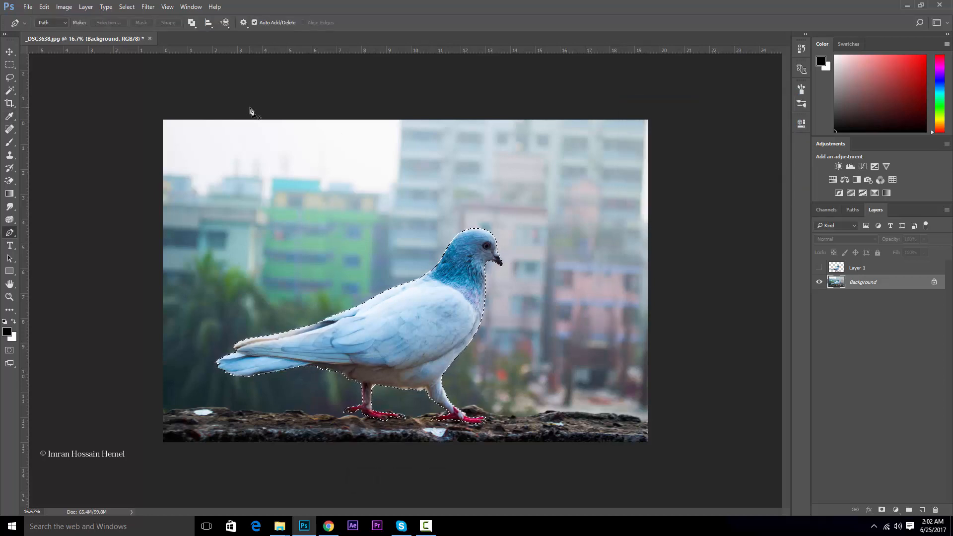
# - Fill the pigeon selection on the Background with Content-Aware, Color Adaptation on, Normal mode and 100% opacity
pyautogui.press('p')
pyautogui.press('i')
pyautogui.hotkey('shift', 'F5')
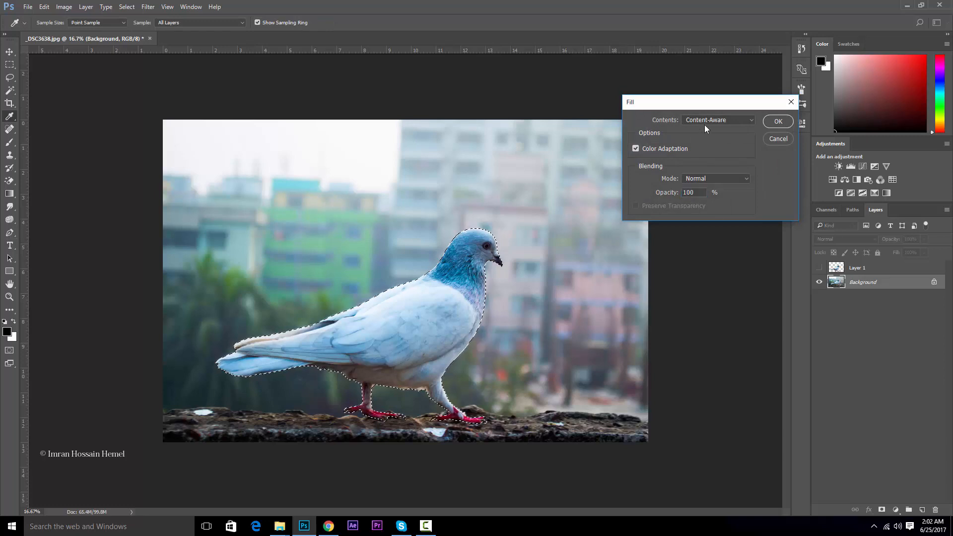
pyautogui.press('p')
pyautogui.press('Escape')
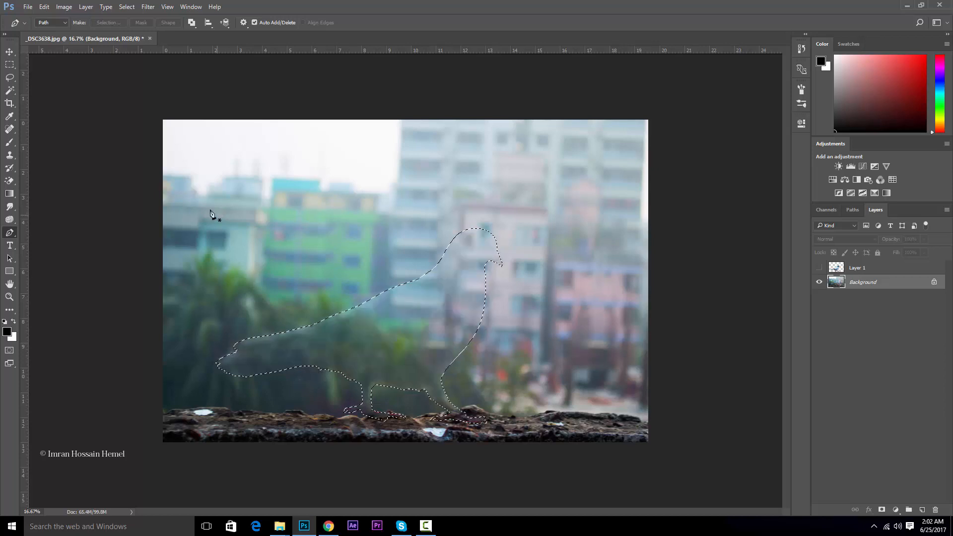
# - Deselect the pigeon outline, then show and hide Layer 1 repeatedly to compare the picture with and without the pigeon
pyautogui.click(10, 65)
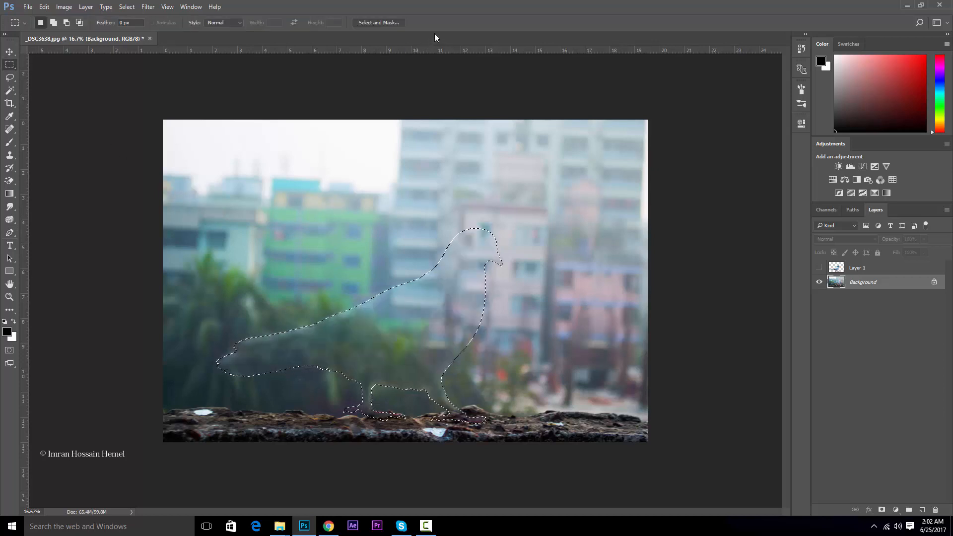
pyautogui.click(574, 113)
pyautogui.click(819, 269)
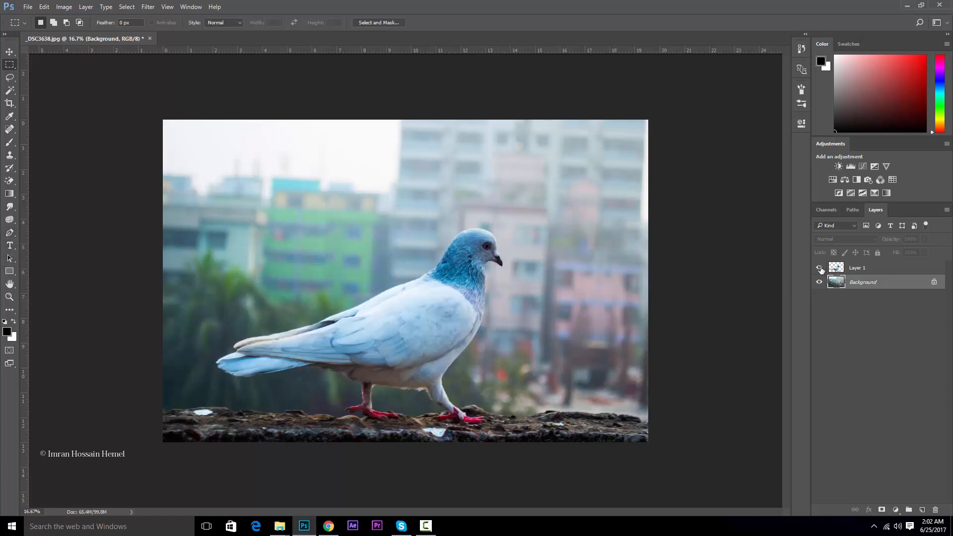
pyautogui.click(819, 268)
pyautogui.click(819, 268)
pyautogui.click(819, 268)
pyautogui.click(819, 268)
pyautogui.click(820, 268)
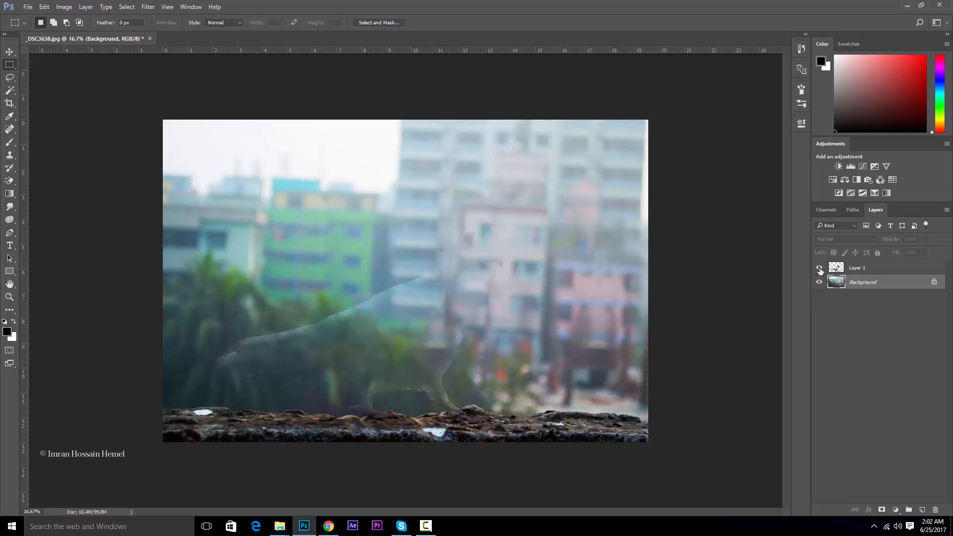
pyautogui.click(819, 269)
pyautogui.click(819, 269)
pyautogui.click(819, 268)
pyautogui.click(819, 268)
pyautogui.click(819, 268)
pyautogui.click(819, 269)
# - Start a Tilt-Shift blur on the Background, moving its lower boundary lines below the photo and its centre to the wall's bottom edge
pyautogui.click(144, 7)
pyautogui.moveTo(208, 125)
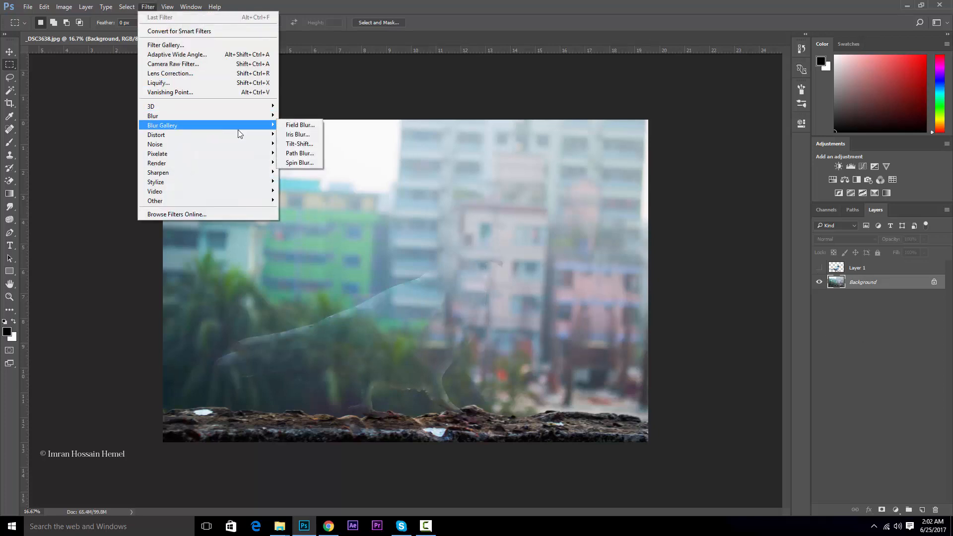
pyautogui.click(318, 144)
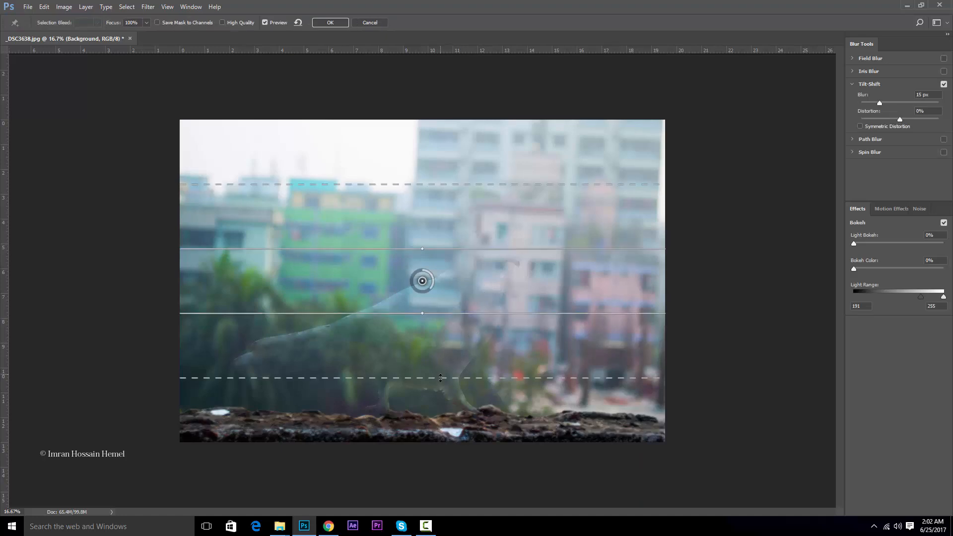
pyautogui.moveTo(440, 378); pyautogui.dragTo(437, 462)
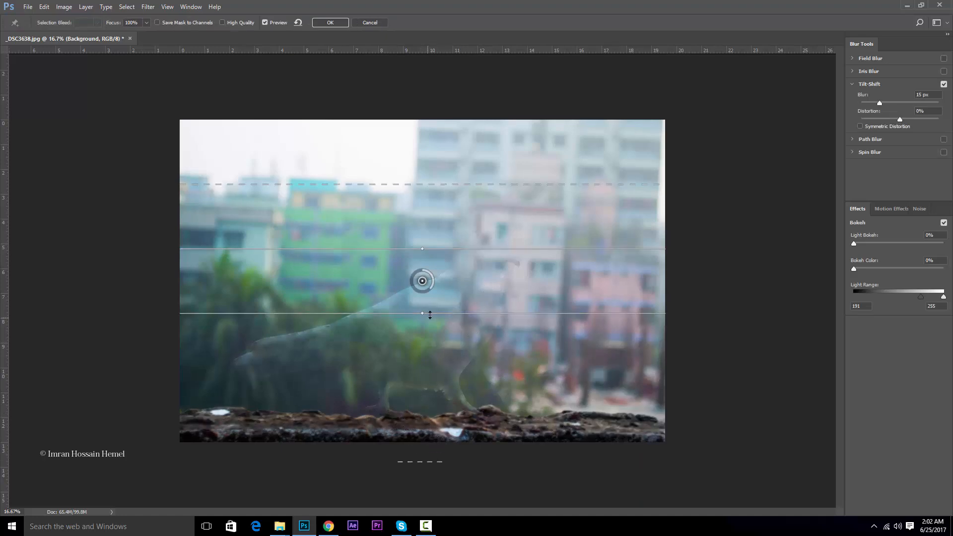
pyautogui.moveTo(430, 314); pyautogui.dragTo(430, 452)
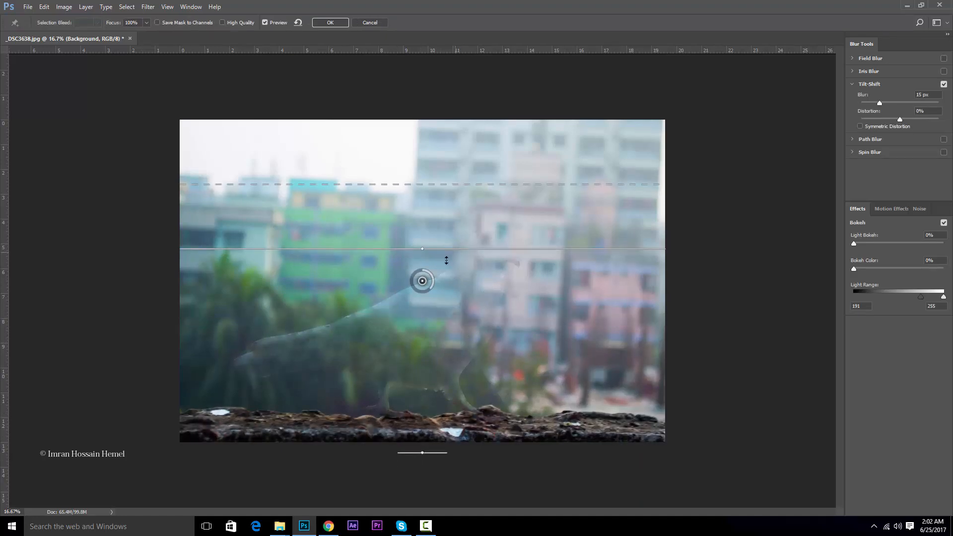
pyautogui.moveTo(423, 281); pyautogui.dragTo(420, 438)
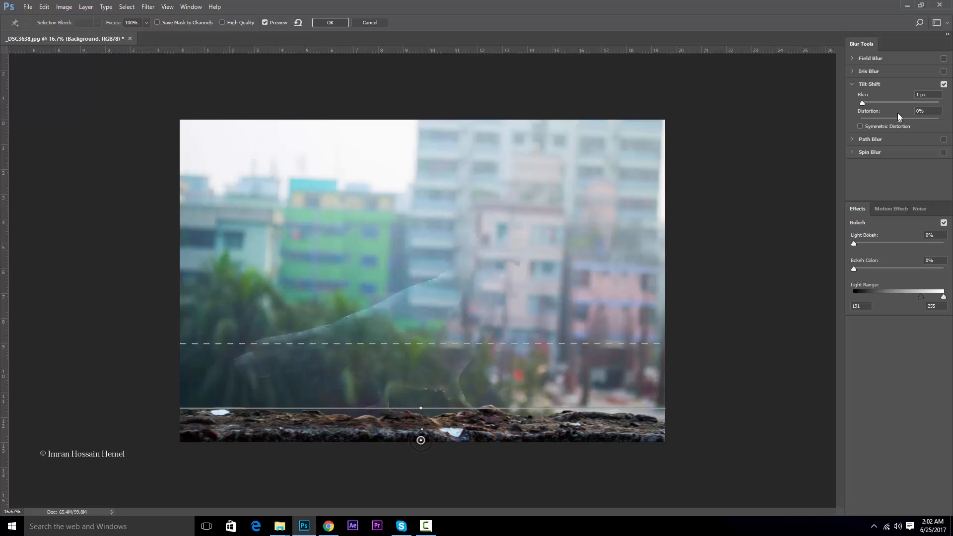
# - Apply the Tilt-Shift with a blur of about 350 px, raising the centre slightly and extending the upper transition line above the photo
pyautogui.moveTo(873, 103); pyautogui.dragTo(916, 102)
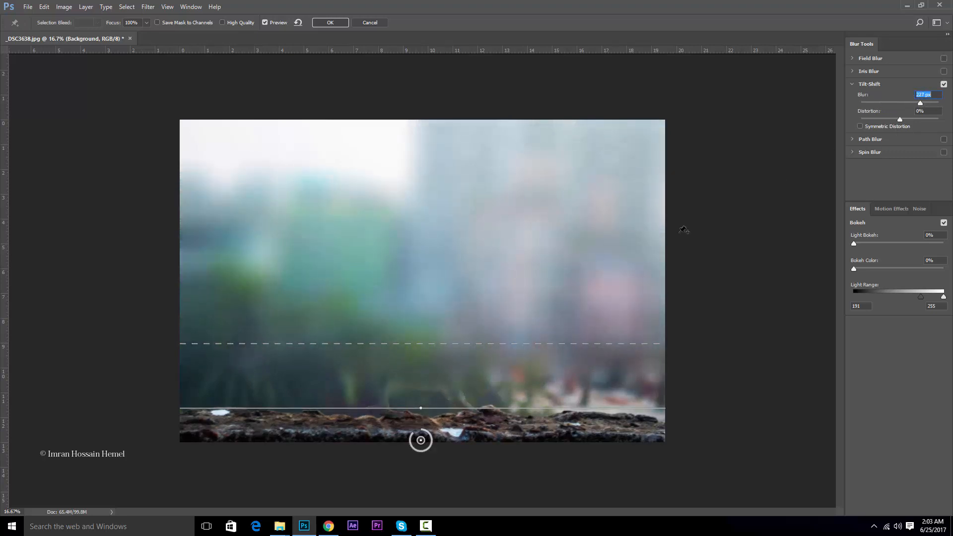
pyautogui.moveTo(433, 293); pyautogui.dragTo(471, 170)
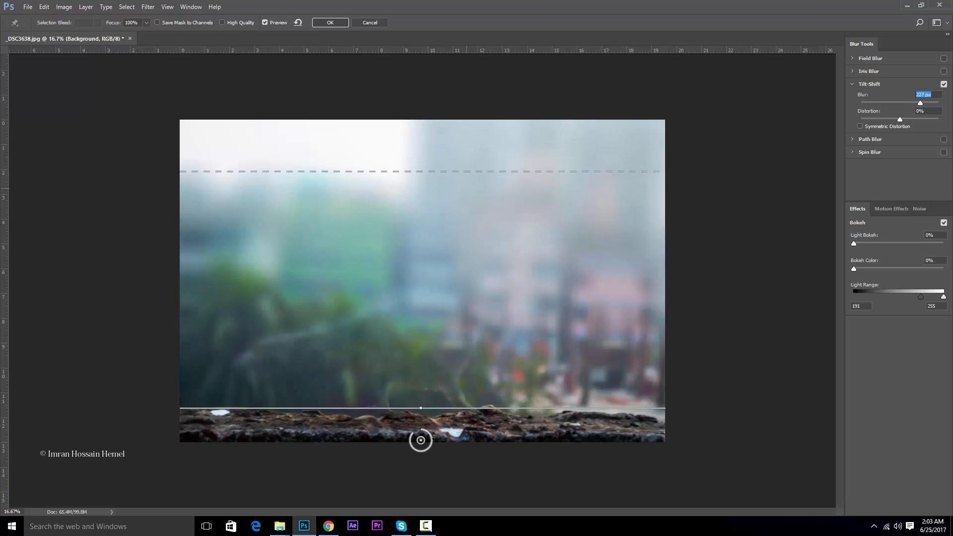
pyautogui.moveTo(421, 440)
pyautogui.mouseDown()
pyautogui.moveTo(422, 458)
pyautogui.moveTo(421, 433)
pyautogui.mouseUp()
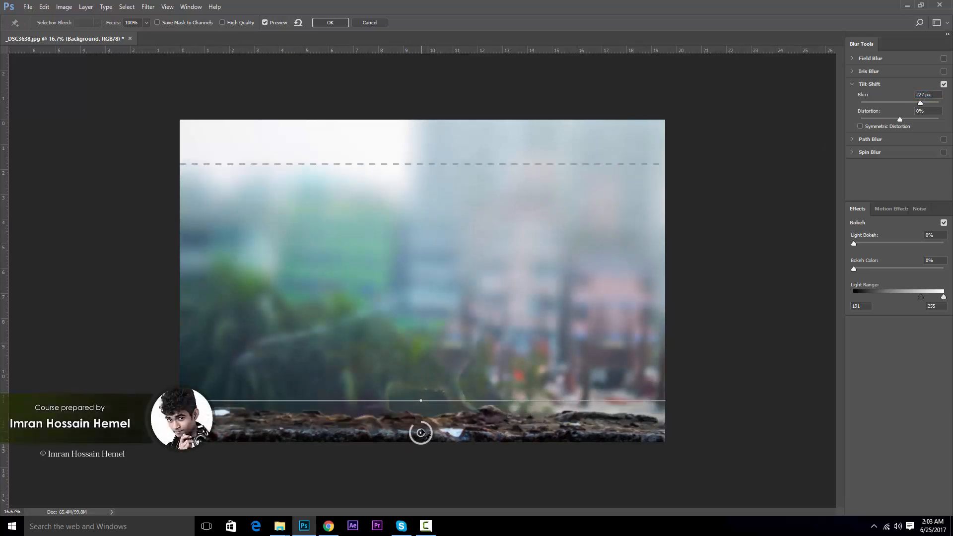
pyautogui.moveTo(439, 167); pyautogui.dragTo(476, 152)
pyautogui.moveTo(921, 102); pyautogui.dragTo(931, 103)
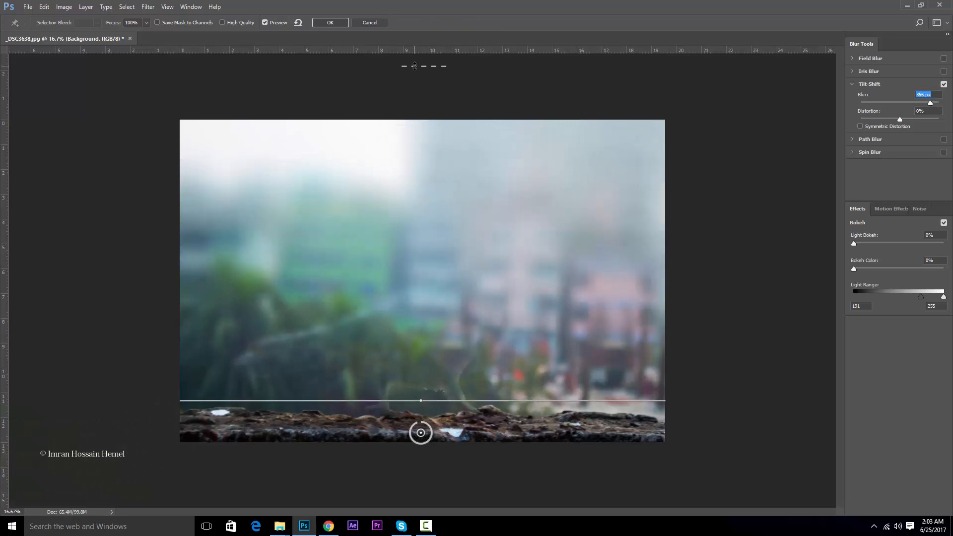
pyautogui.click(337, 25)
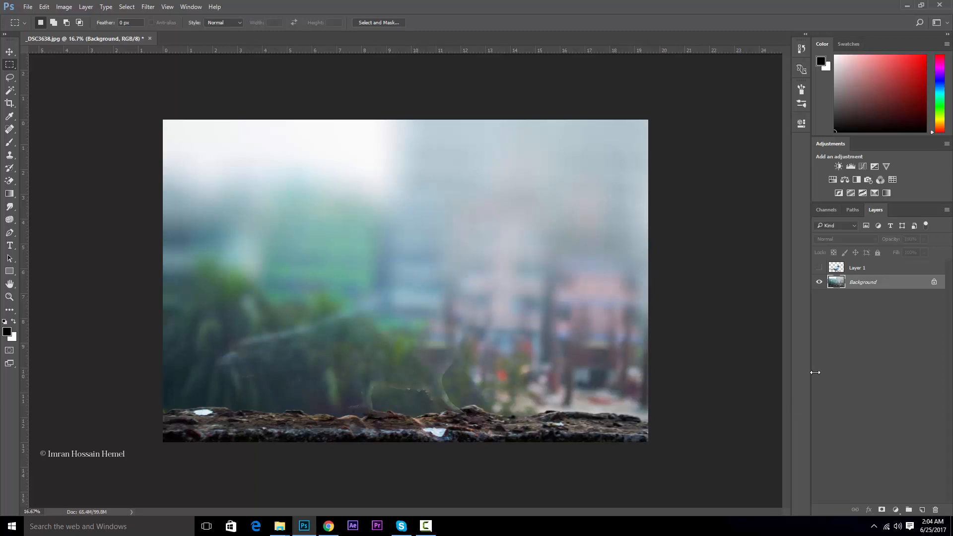
# - Show Layer 1 and compare the blurred result with the original _DSC3638.jpg history state, ending on the blurred version
pyautogui.click(819, 269)
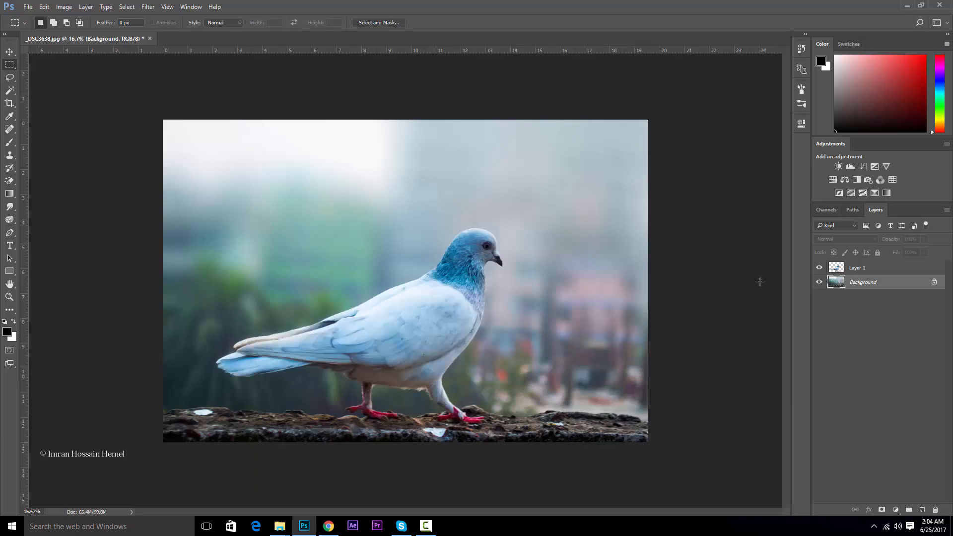
pyautogui.click(801, 49)
pyautogui.scroll(3, 740, 75)
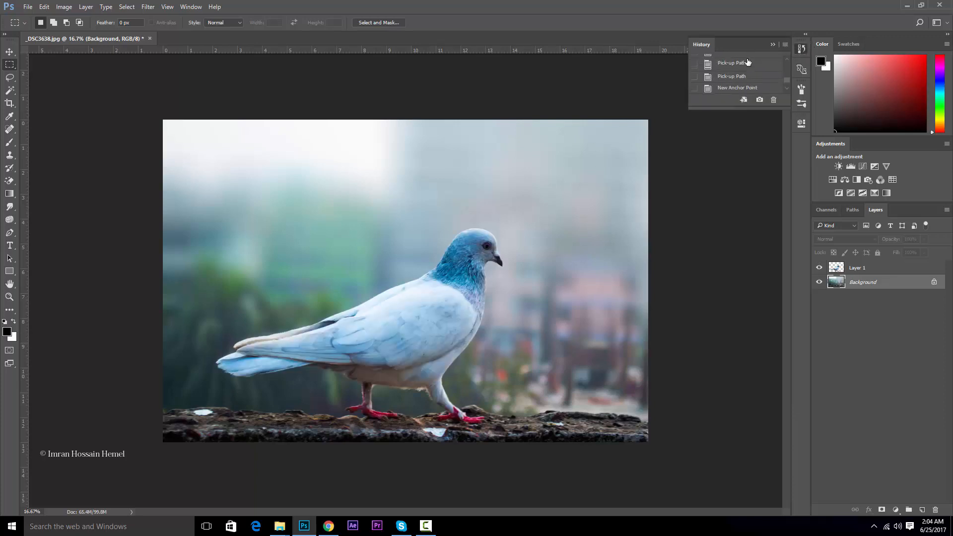
pyautogui.scroll(8, 748, 61)
pyautogui.click(748, 61)
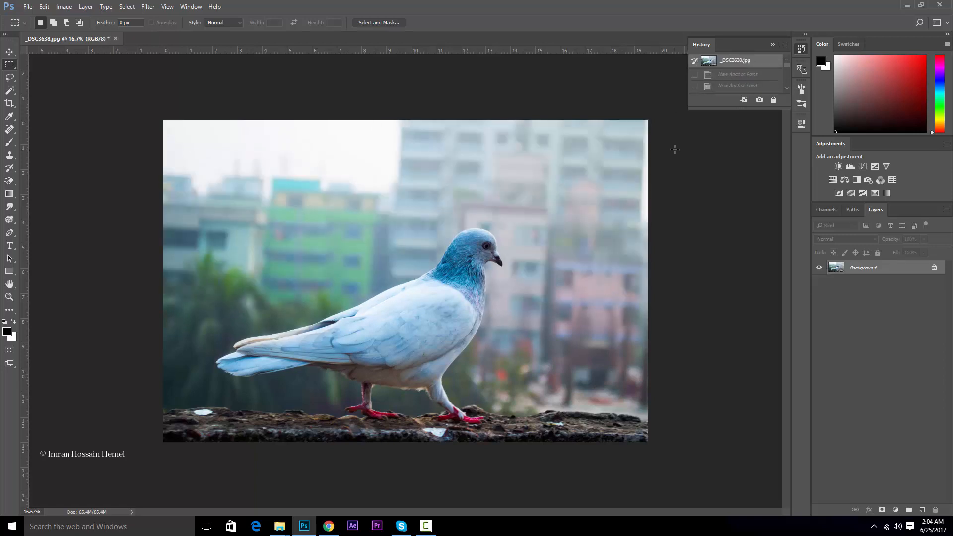
pyautogui.hotkey('ctrl', 'z')
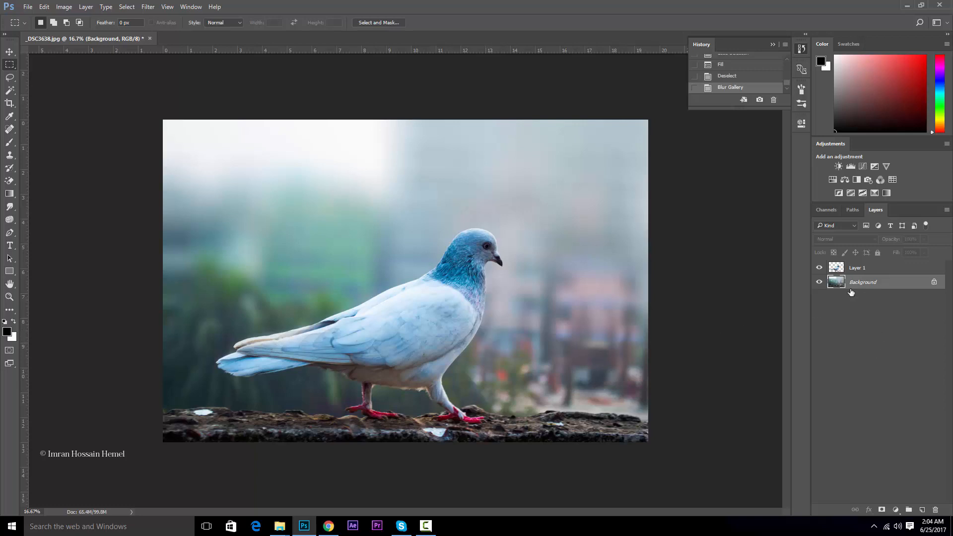
# - Apply Hue/Saturation to the Background with Hue +3, Saturation +7 and Lightness -38
pyautogui.hotkey('ctrl', 'u')
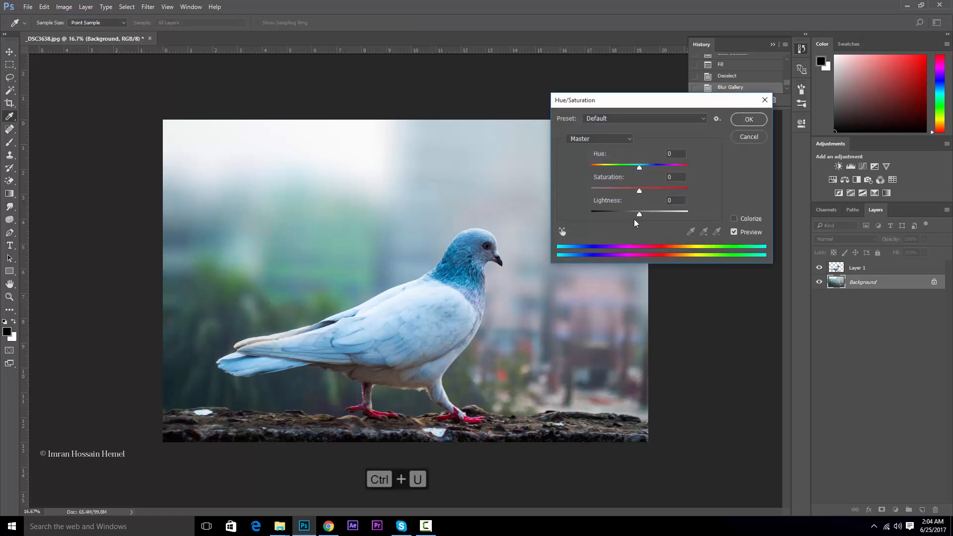
pyautogui.moveTo(639, 213); pyautogui.dragTo(641, 168)
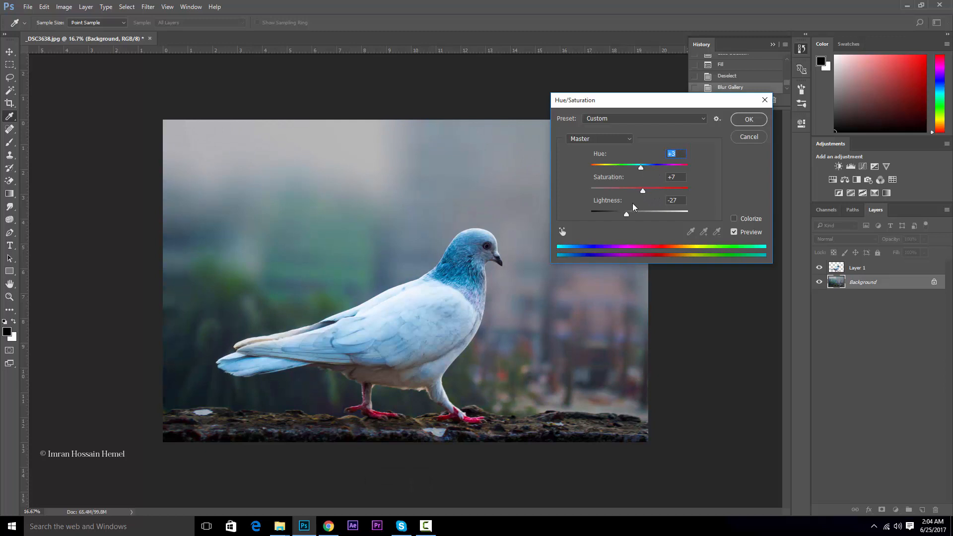
pyautogui.moveTo(628, 215); pyautogui.dragTo(622, 215)
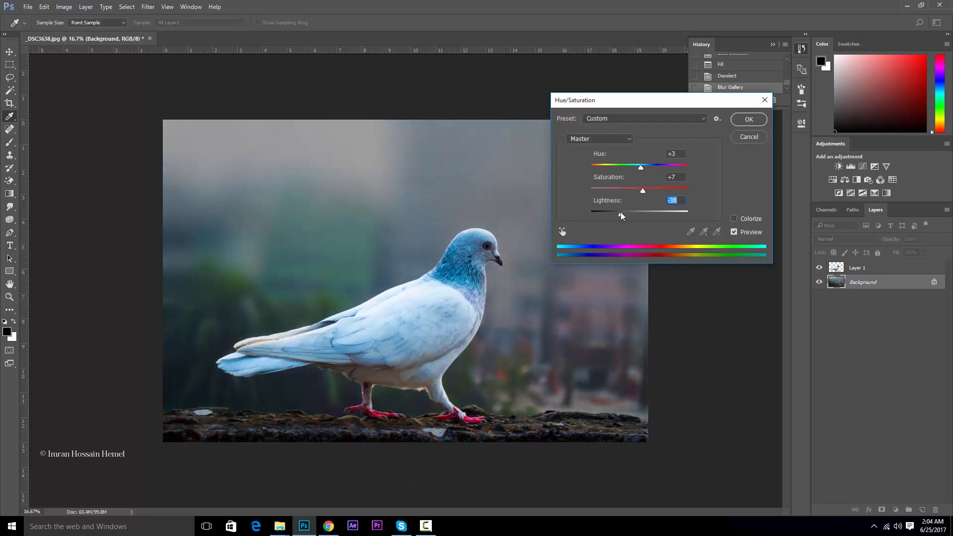
pyautogui.click(747, 120)
# - Apply Levels to the Background, raising the black input level to 33 and lowering the white input level slightly
pyautogui.hotkey('ctrl', 'l')
pyautogui.moveTo(590, 185); pyautogui.dragTo(606, 185)
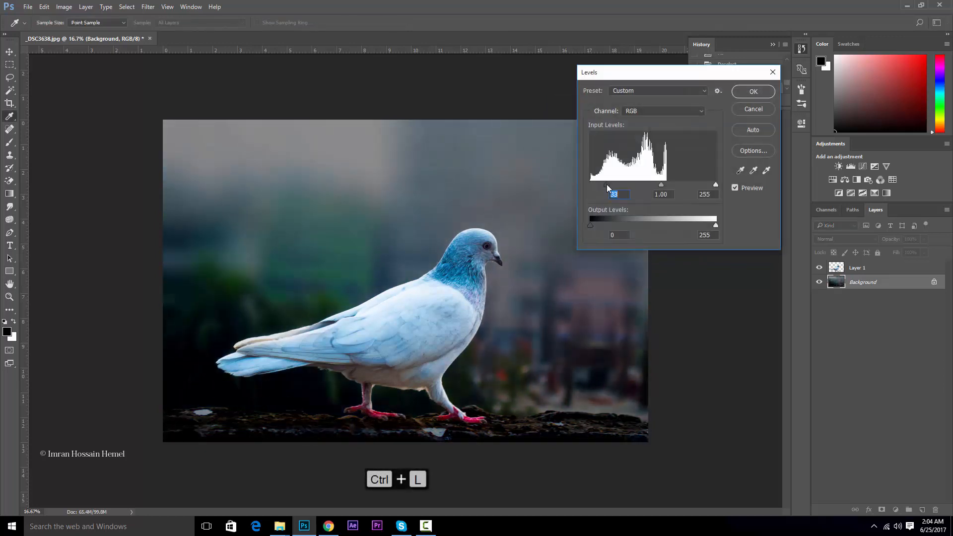
pyautogui.moveTo(716, 185); pyautogui.dragTo(706, 185)
pyautogui.press('Return')
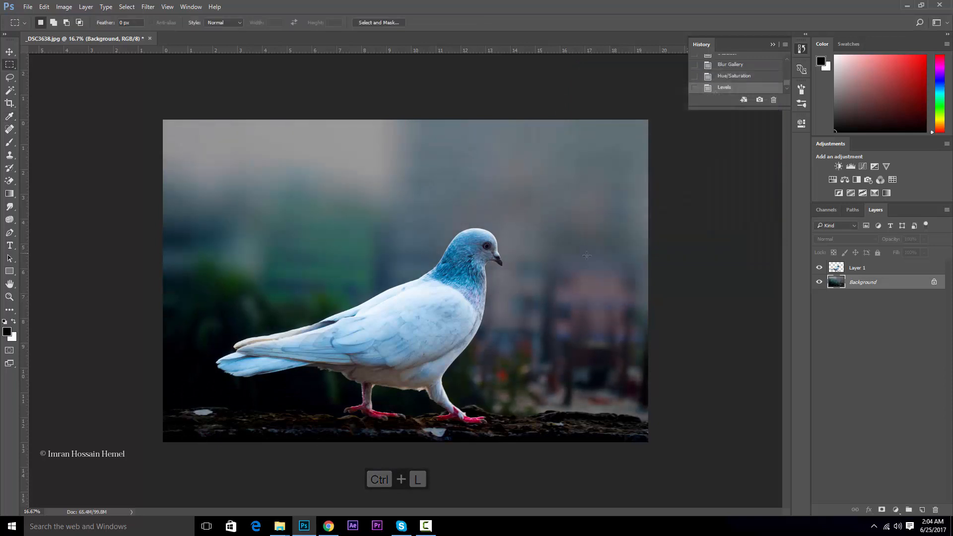
# - Add a Curves adjustment layer above the Background, raising the midtones slightly and lifting the black point
pyautogui.hotkey('ctrl', 'm')
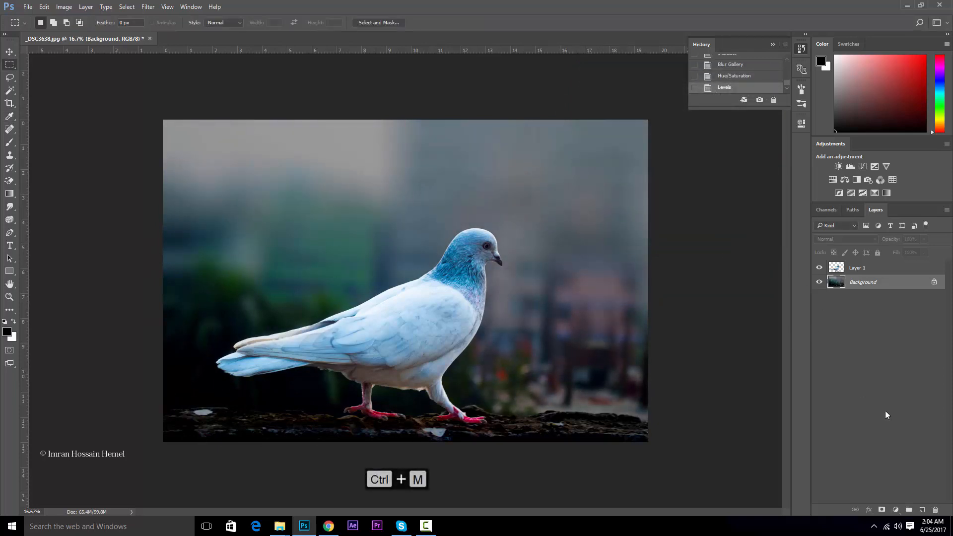
pyautogui.click(897, 511)
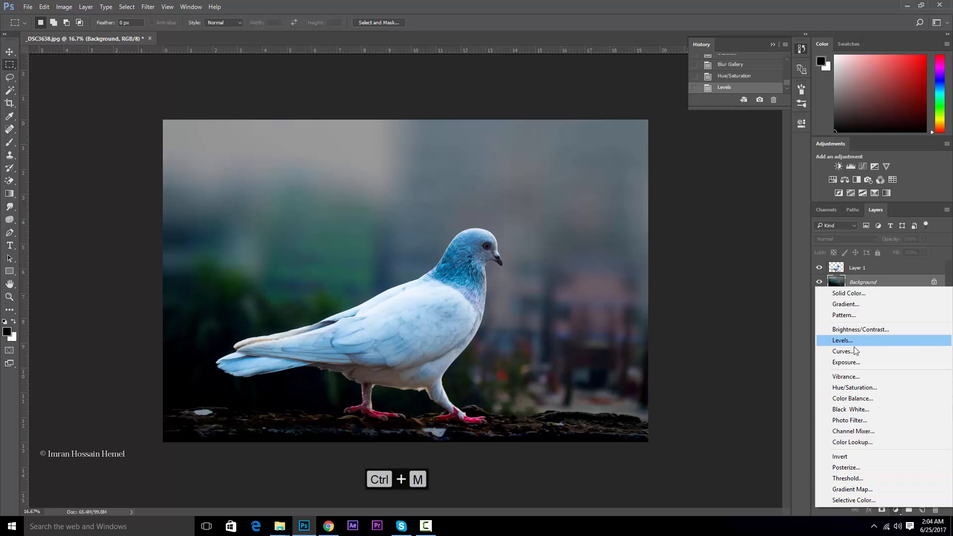
pyautogui.click(838, 350)
pyautogui.moveTo(719, 230)
pyautogui.mouseDown()
pyautogui.moveTo(718, 215)
pyautogui.moveTo(729, 216)
pyautogui.mouseUp()
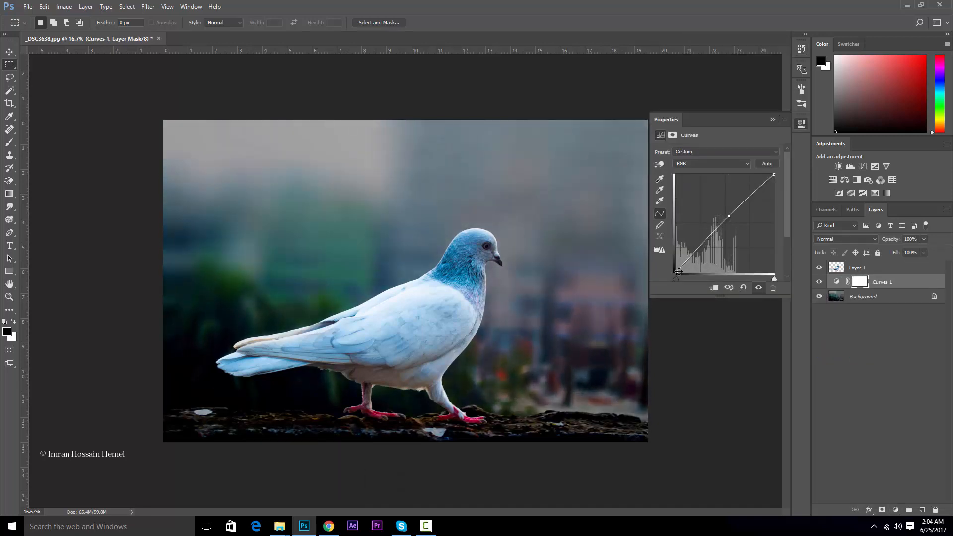
pyautogui.moveTo(678, 272); pyautogui.dragTo(676, 264)
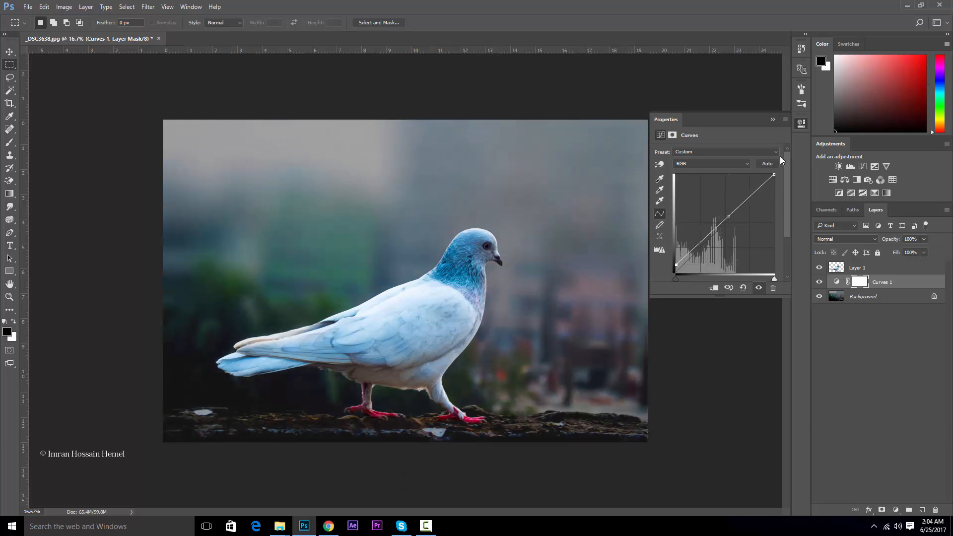
pyautogui.click(773, 120)
# - Compare the darkened result with the original _DSC3638.jpg history state, then return to the edited version
pyautogui.click(801, 49)
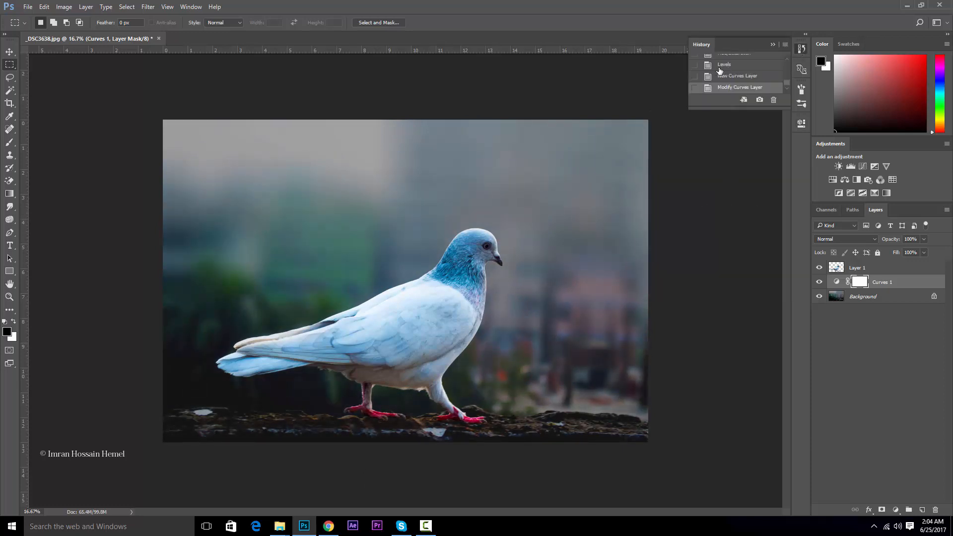
pyautogui.scroll(1, 720, 71)
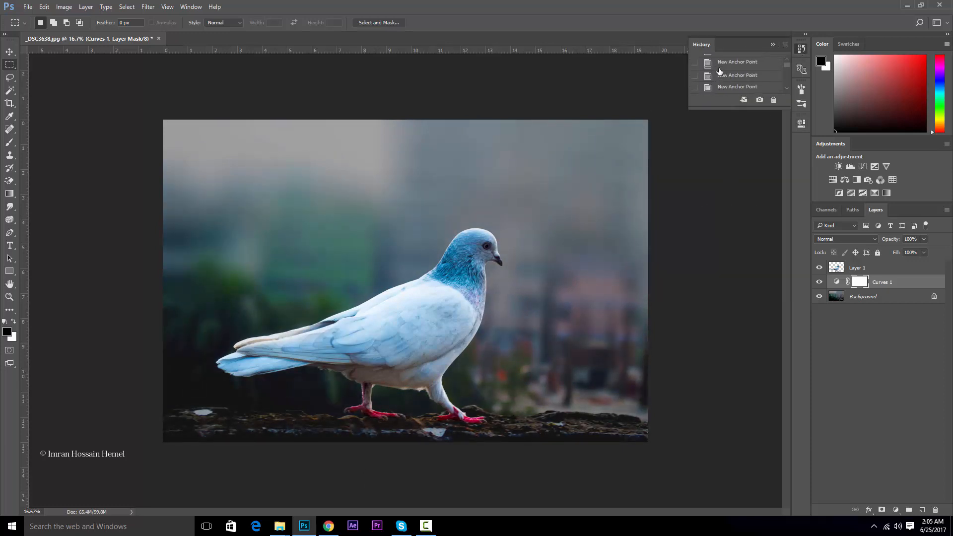
pyautogui.click(724, 60)
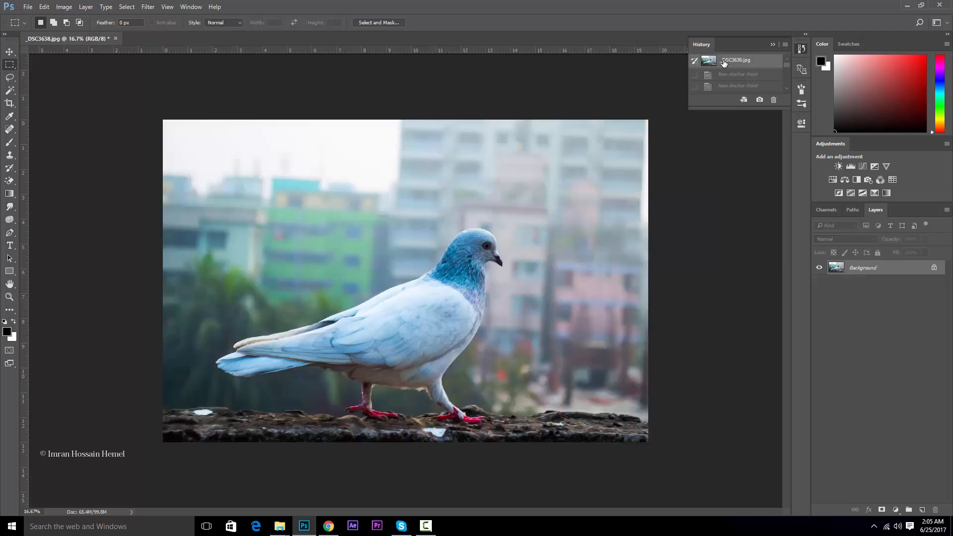
pyautogui.click(773, 44)
pyautogui.hotkey('ctrl', 'z')
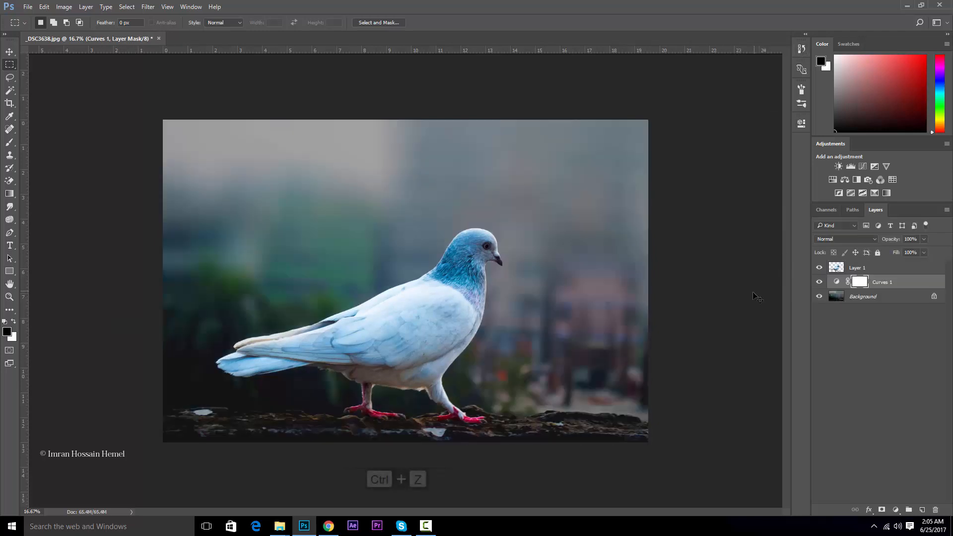
# - Undo the Curves layer, Levels and Hue/Saturation adjustments, keeping the Background's Tilt-Shift blur
pyautogui.hotkey('ctrl', 'z')
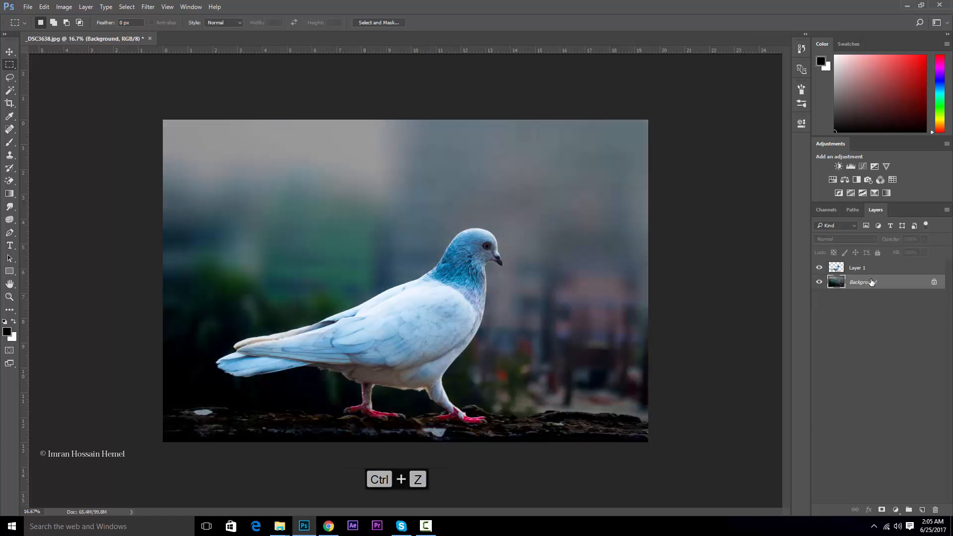
pyautogui.hotkey('ctrl', 'alt', 'z')
pyautogui.hotkey('ctrl', 'alt', 'z')
pyautogui.hotkey('ctrl', 'alt', 'z')
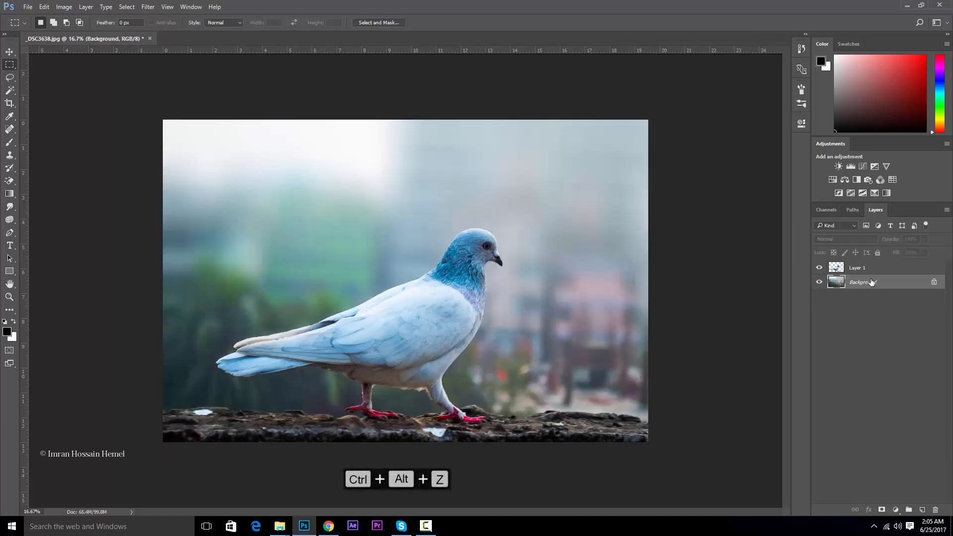
# - Hide the Background and examine the edge of the pigeon cutout around the wing and neck up close
pyautogui.click(818, 287)
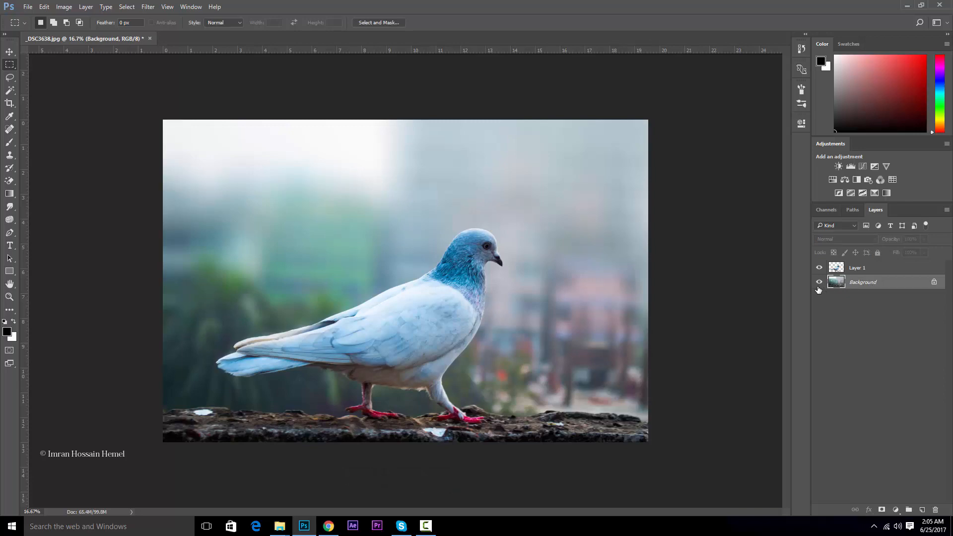
pyautogui.click(818, 287)
pyautogui.hotkey('ctrl', '+')
pyautogui.hotkey('ctrl', '+')
pyautogui.hotkey('ctrl', '+')
pyautogui.hotkey('ctrl', '+')
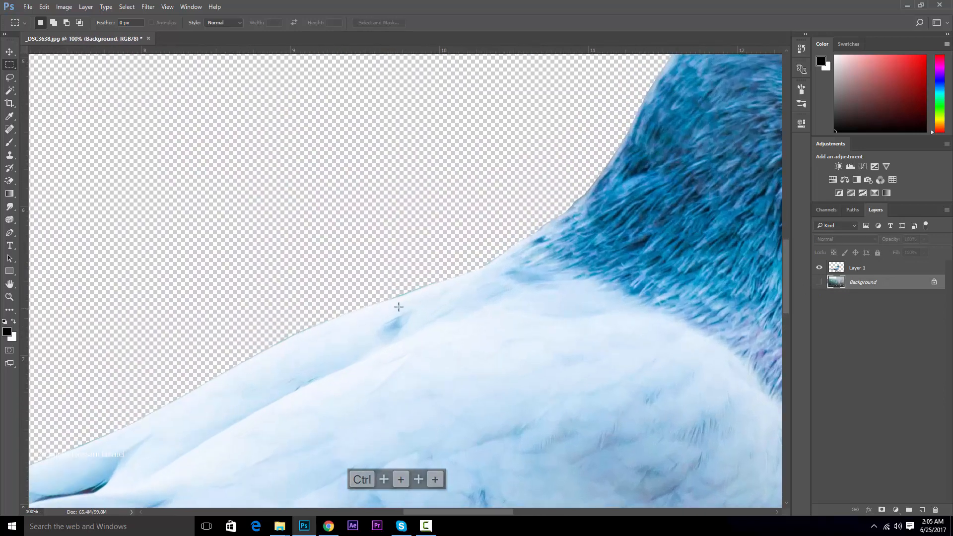
pyautogui.hotkey('ctrl', '-')
pyautogui.hotkey('ctrl', '-')
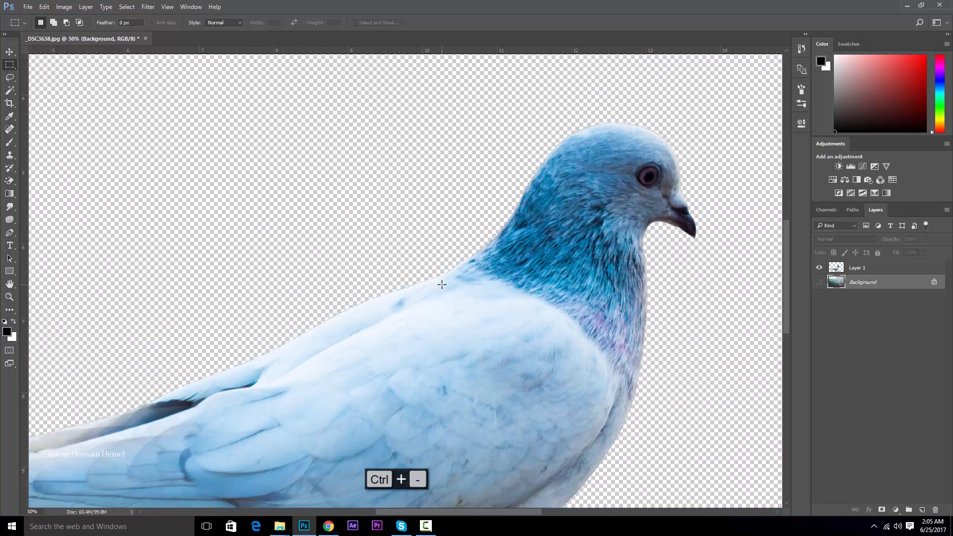
# - Begin saving a copy of the pigeon document with its layers, choosing the Photoshop (PSD) format
pyautogui.hotkey('ctrl', '-')
pyautogui.hotkey('ctrl', '-')
pyautogui.hotkey('ctrl', '-')
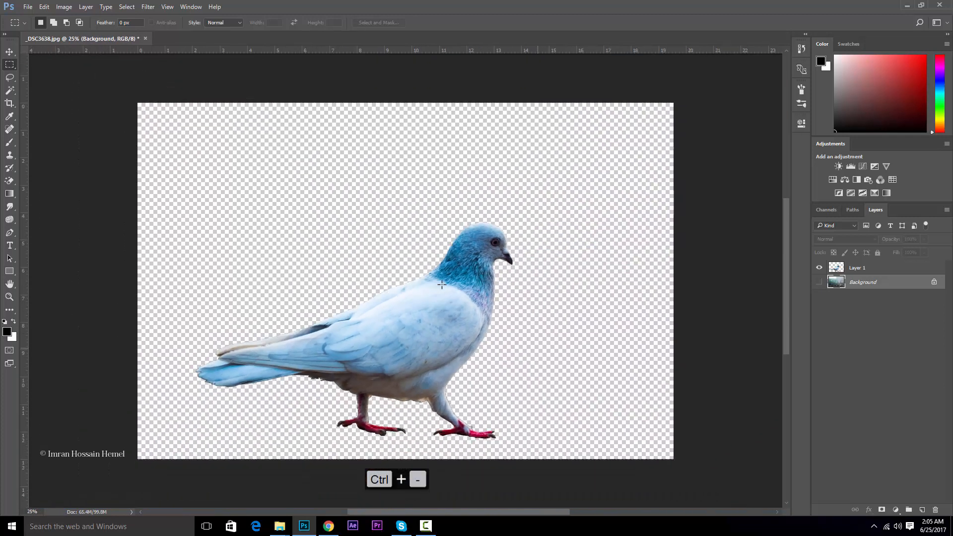
pyautogui.hotkey('ctrl', 'alt', 's')
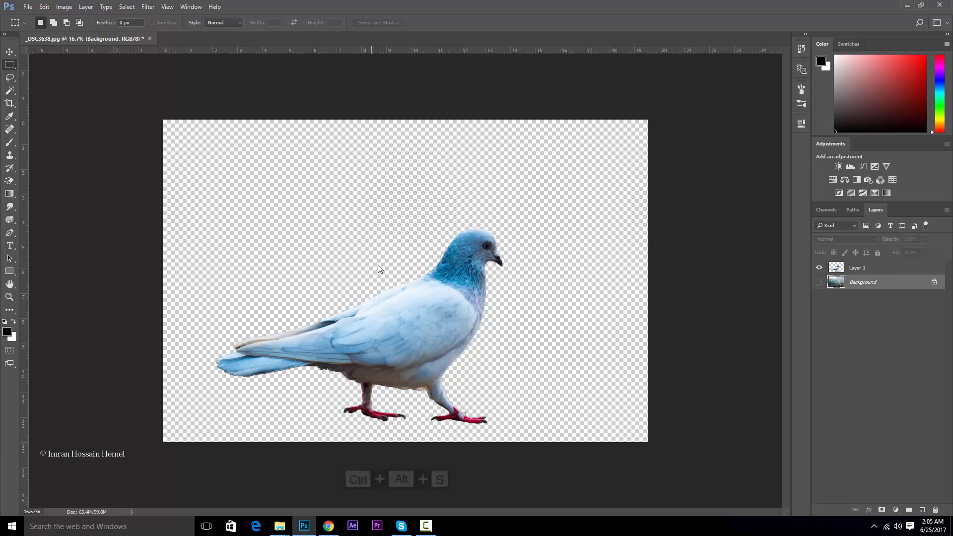
pyautogui.click(341, 421)
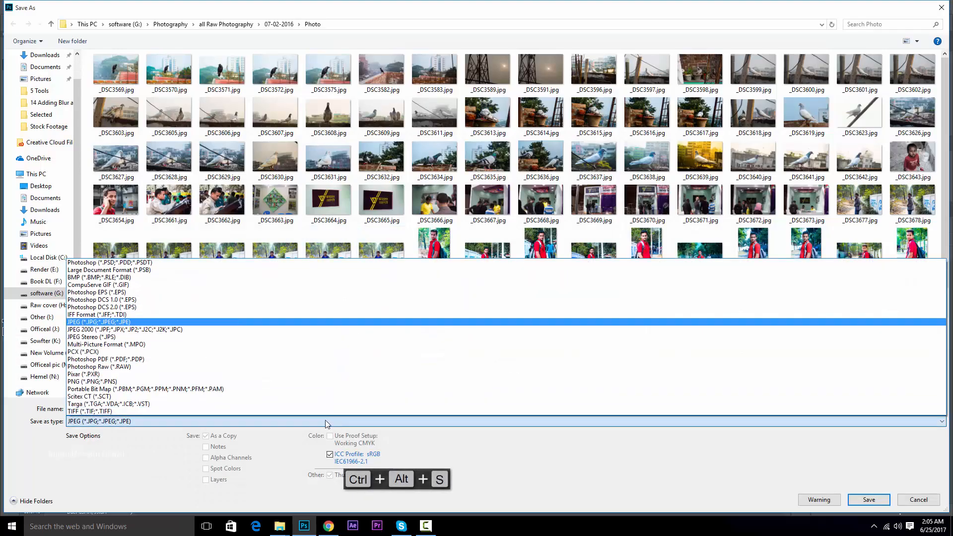
pyautogui.click(159, 267)
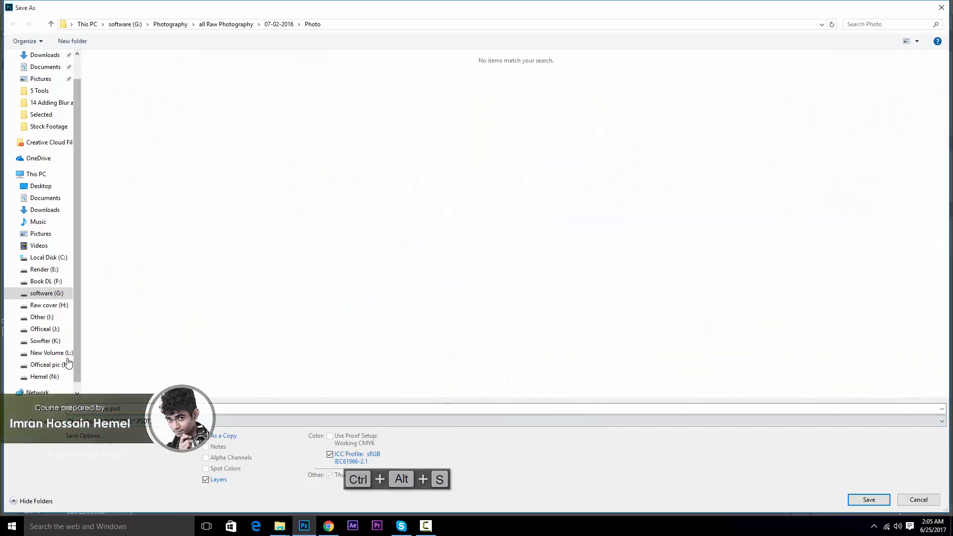
# - Save _DSC3638 copy.psd on drive N: in Next Project > Photoshop CC Tutorial > 5 Tools, with Maximize Compatibility on
pyautogui.click(55, 377)
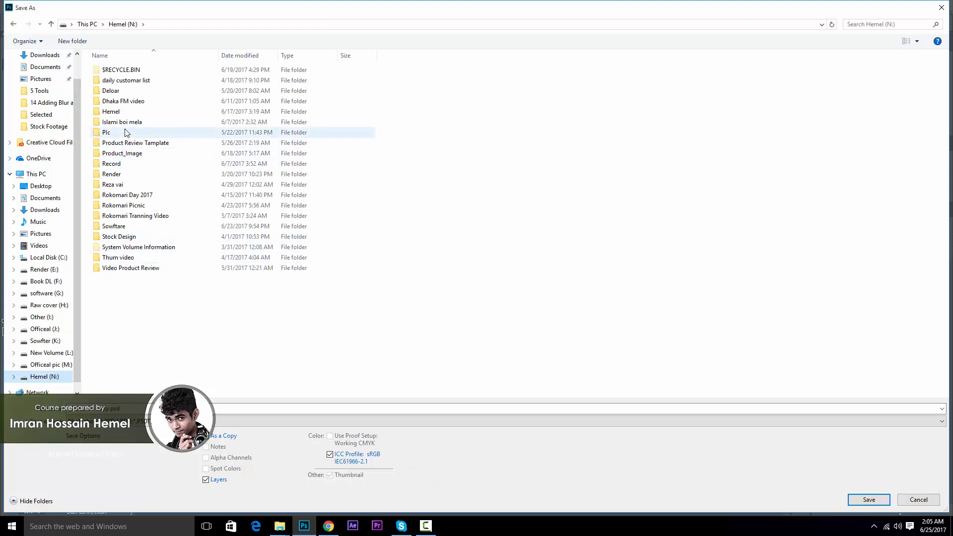
pyautogui.doubleClick(125, 112)
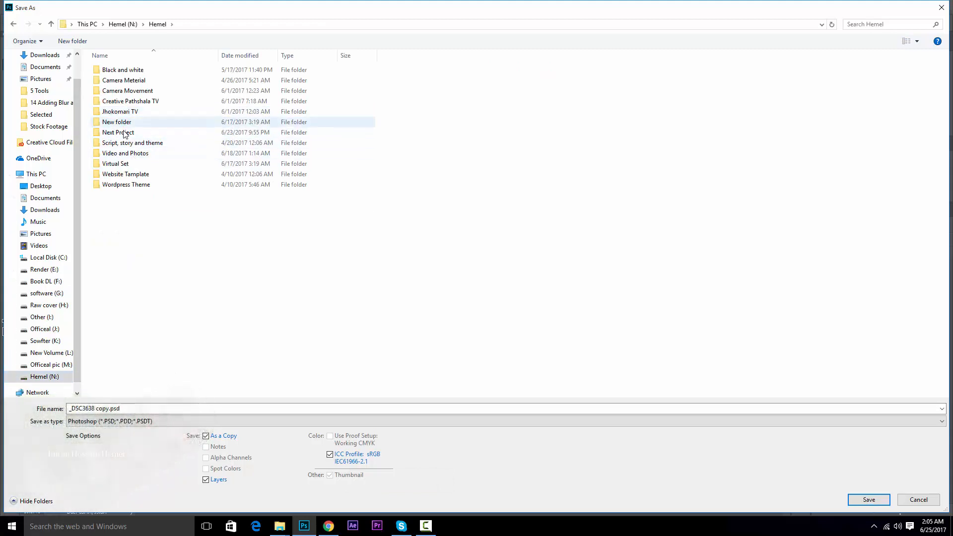
pyautogui.doubleClick(174, 133)
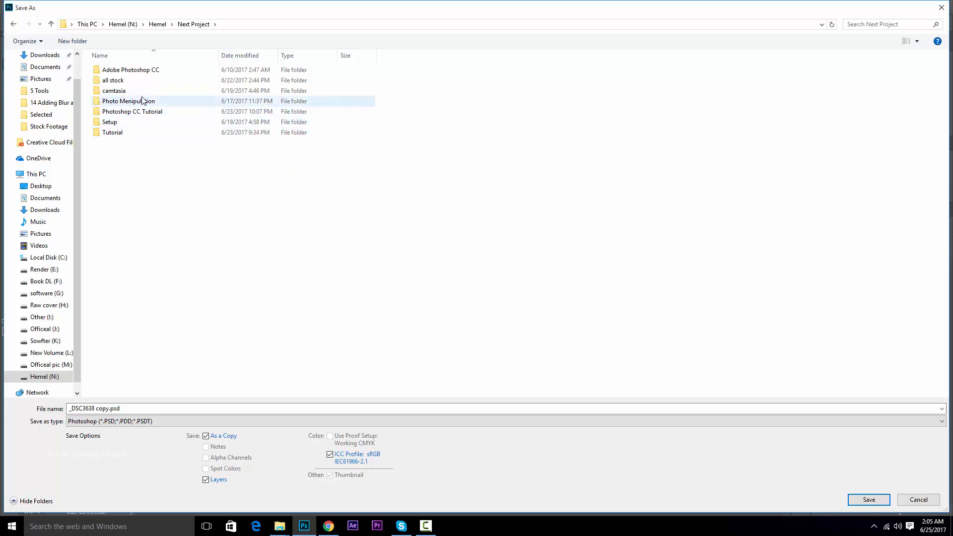
pyautogui.doubleClick(131, 111)
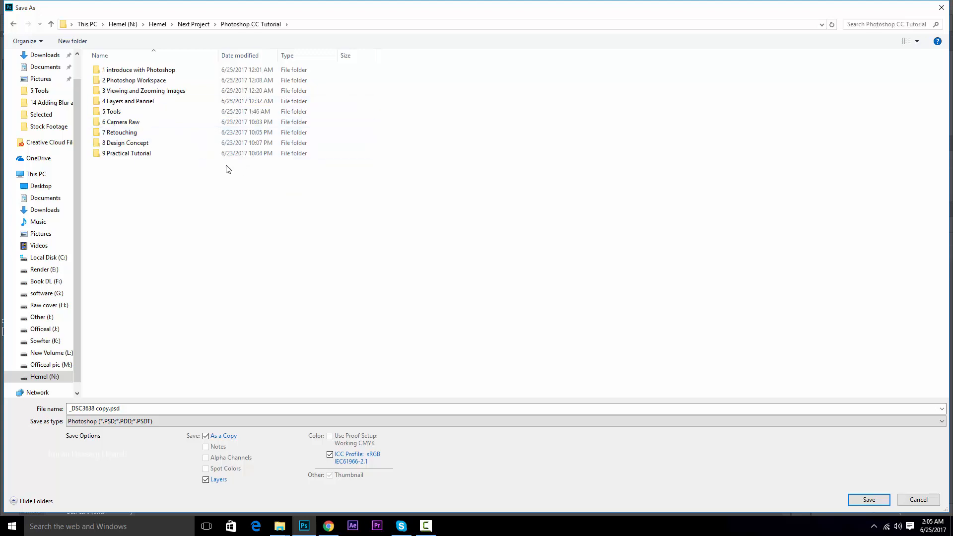
pyautogui.doubleClick(133, 112)
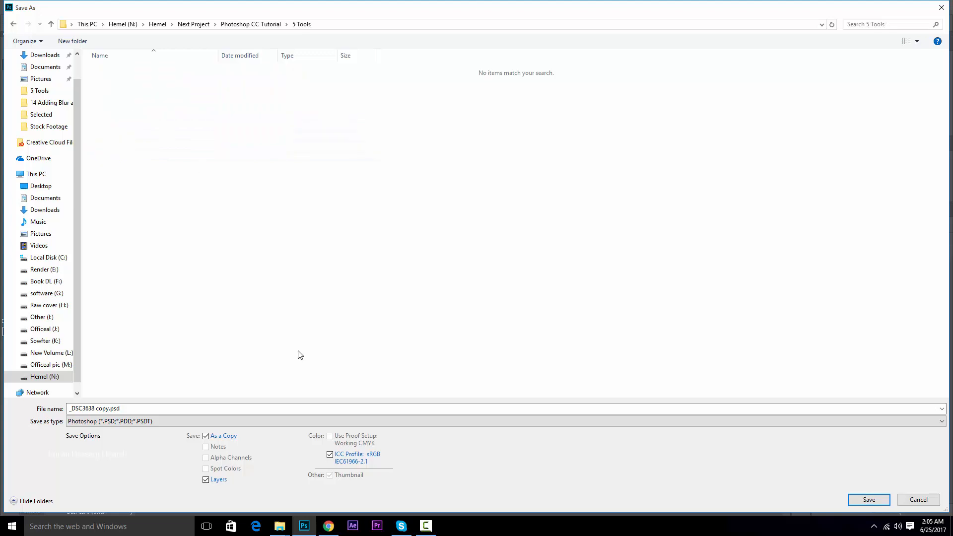
pyautogui.click(868, 500)
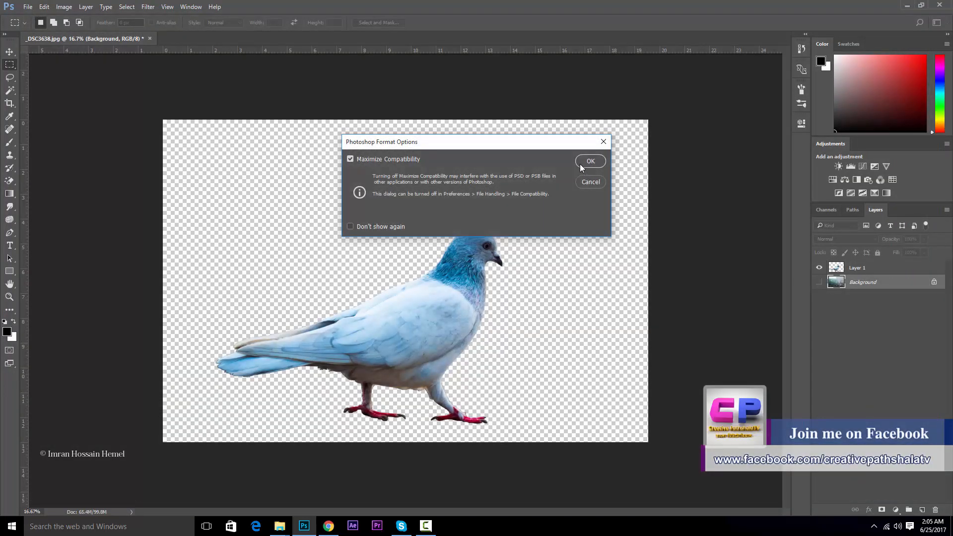
pyautogui.click(581, 162)
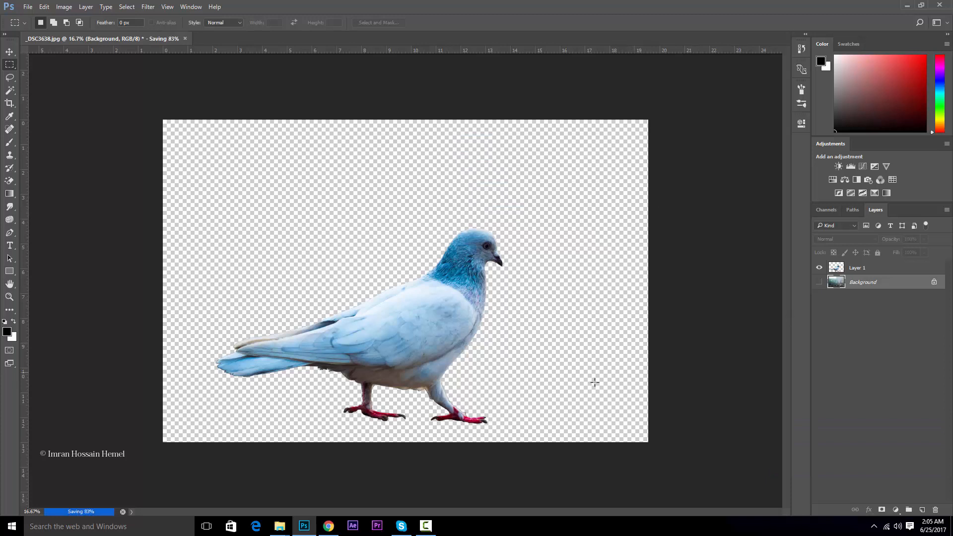
# - Switch to File Explorer and copy the original _DSC3638.jpg from the Photo folder into Photoshop CC Tutorial > 5 Tools
pyautogui.moveTo(280, 527)
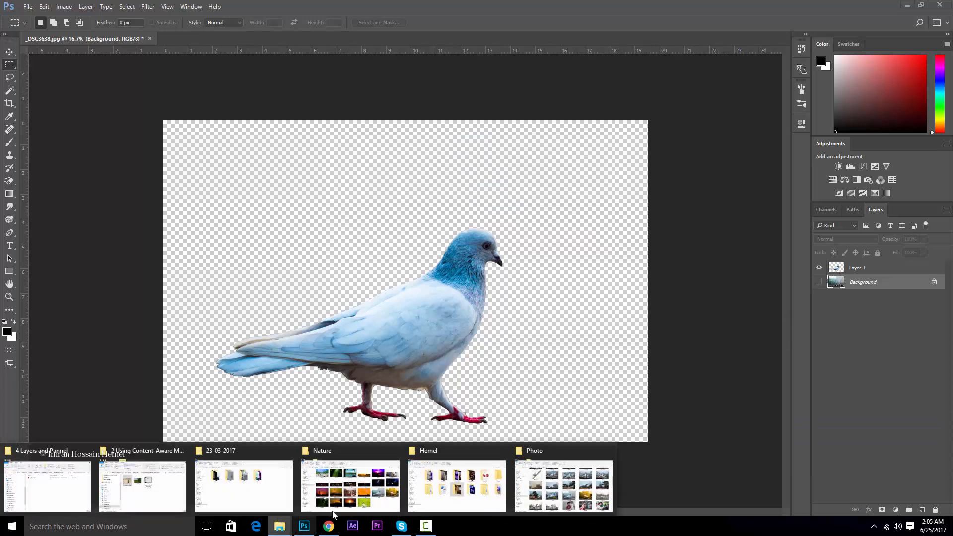
pyautogui.click(569, 494)
pyautogui.hotkey('ctrl', 'c')
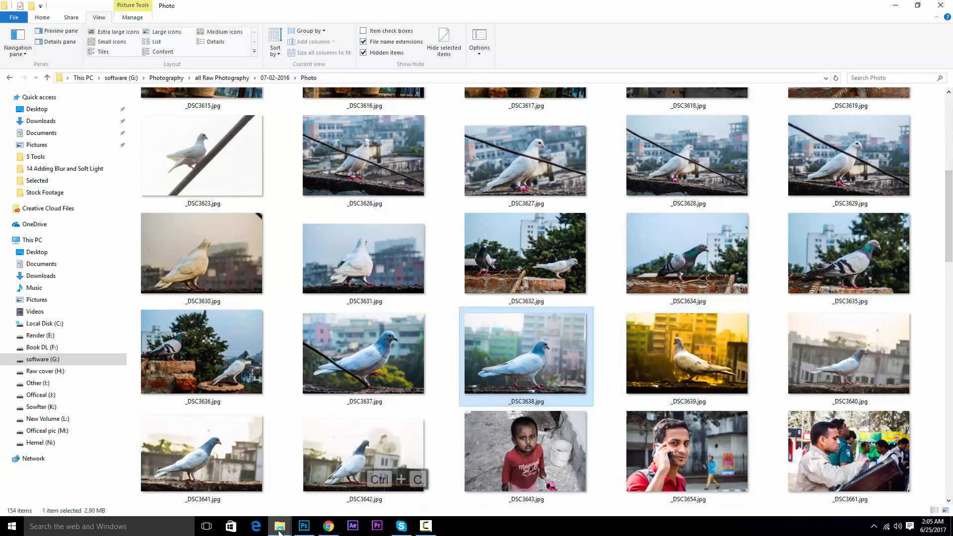
pyautogui.moveTo(280, 525)
pyautogui.moveTo(447, 493)
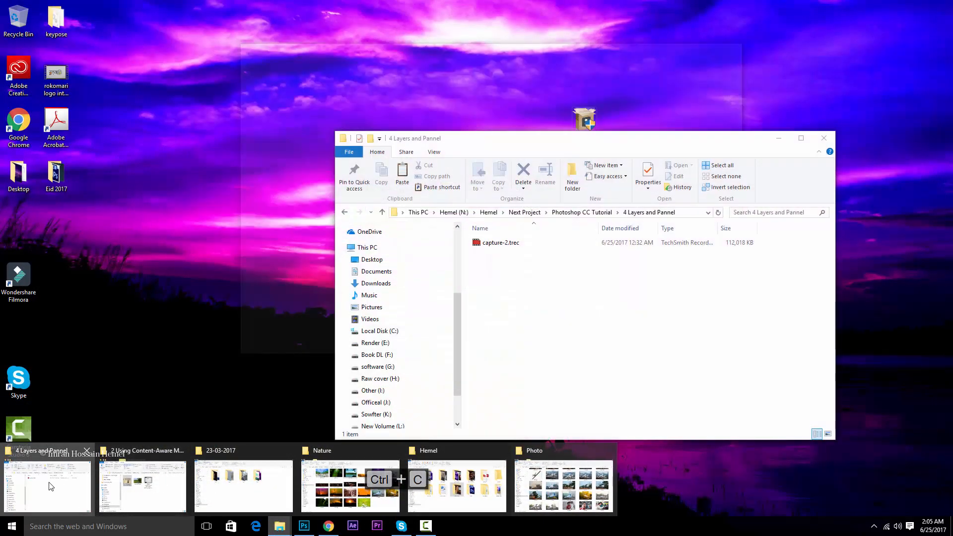
pyautogui.click(47, 484)
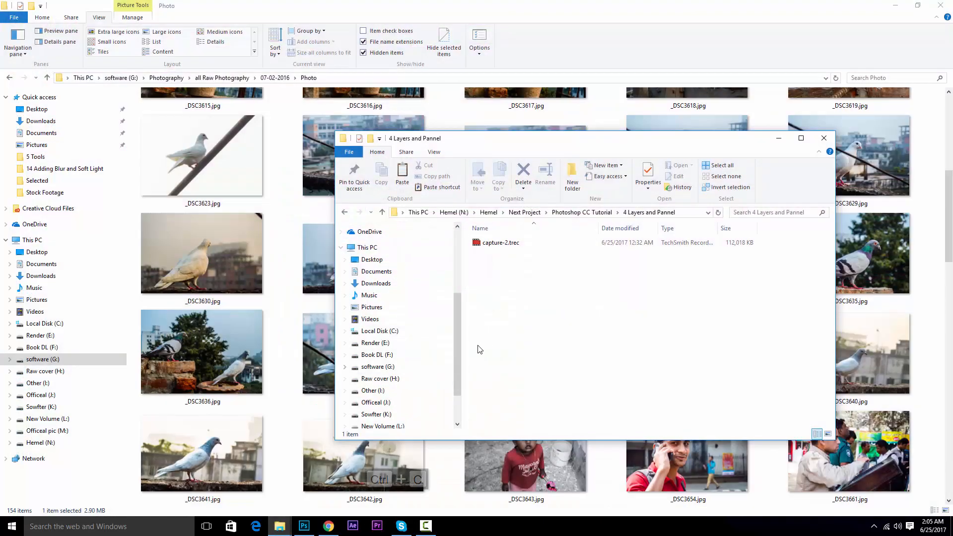
pyautogui.hotkey('alt', 'Up')
pyautogui.press('Down')
pyautogui.press('Return')
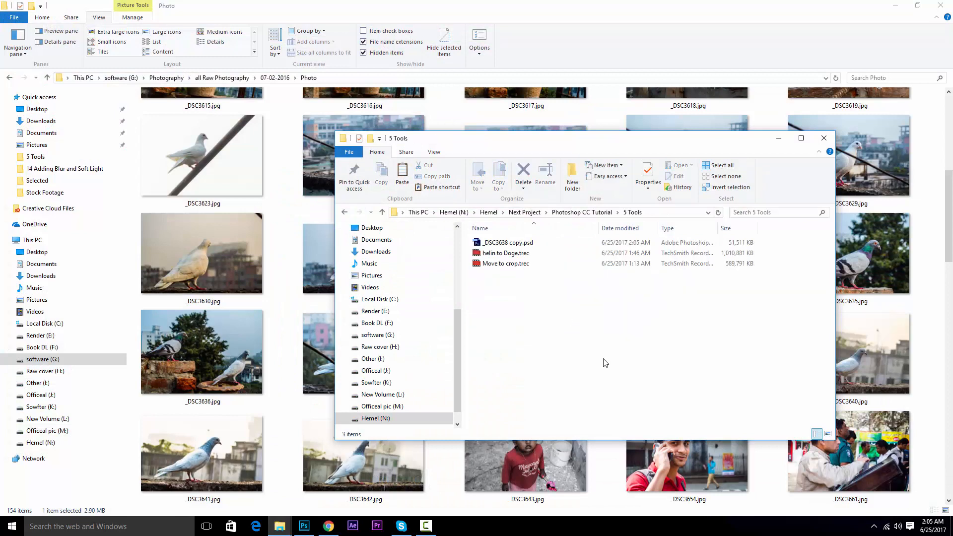
pyautogui.hotkey('ctrl', 'v')
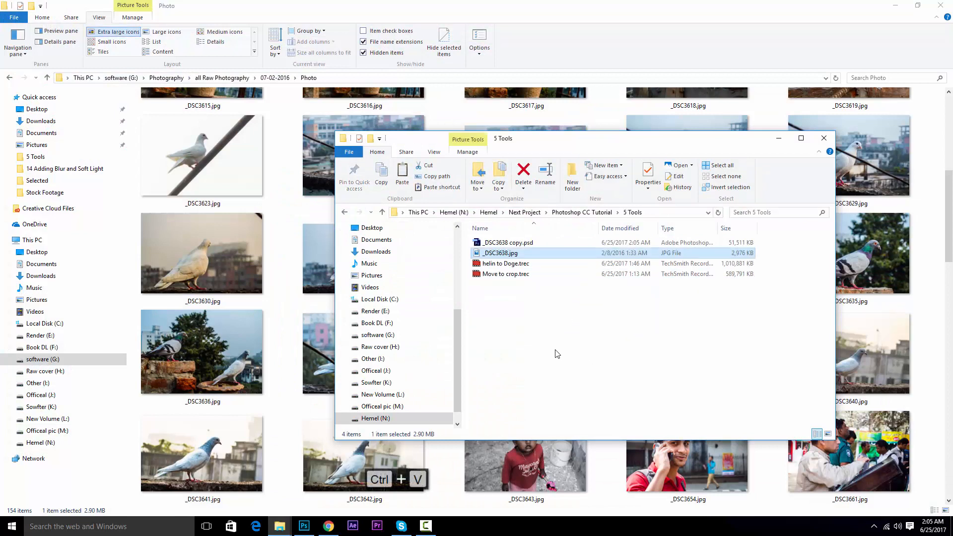
pyautogui.click(557, 354)
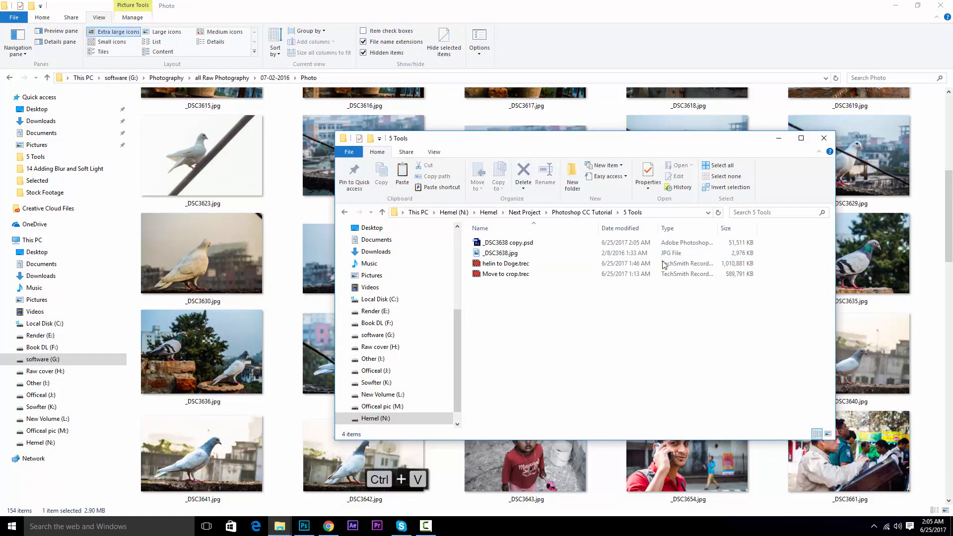